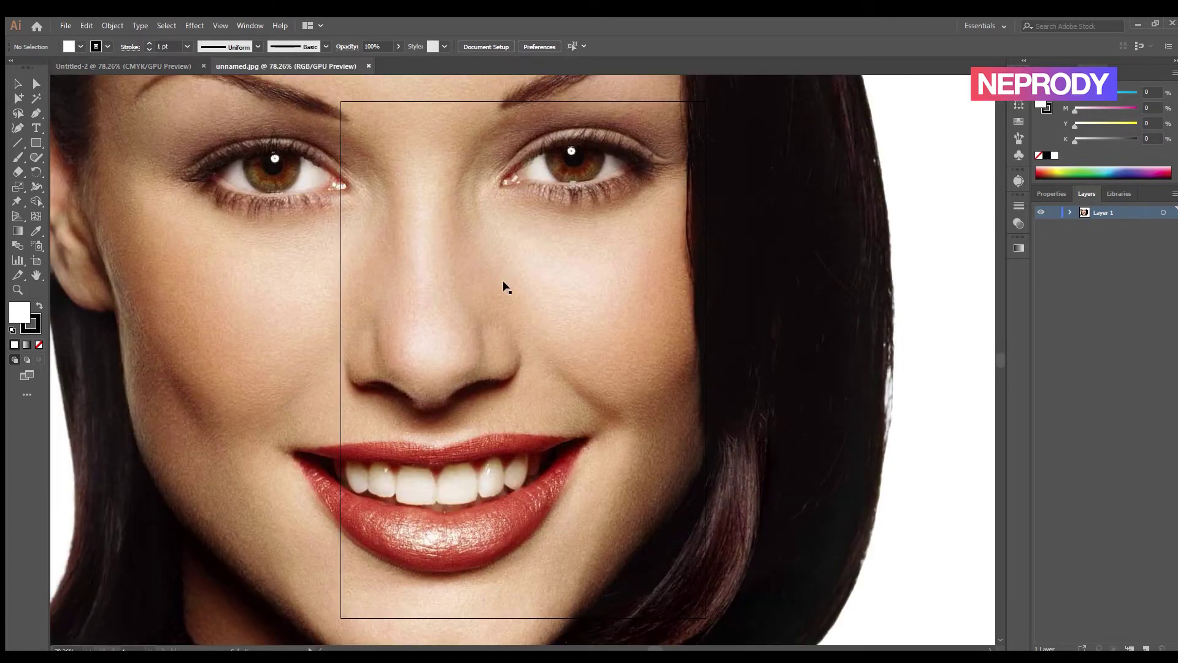
Copy the portrait photo from unnamed.jpg into the Untitled-2 document and close unnamed.jpg
{"action": "left_click", "coordinate": [502, 280]}
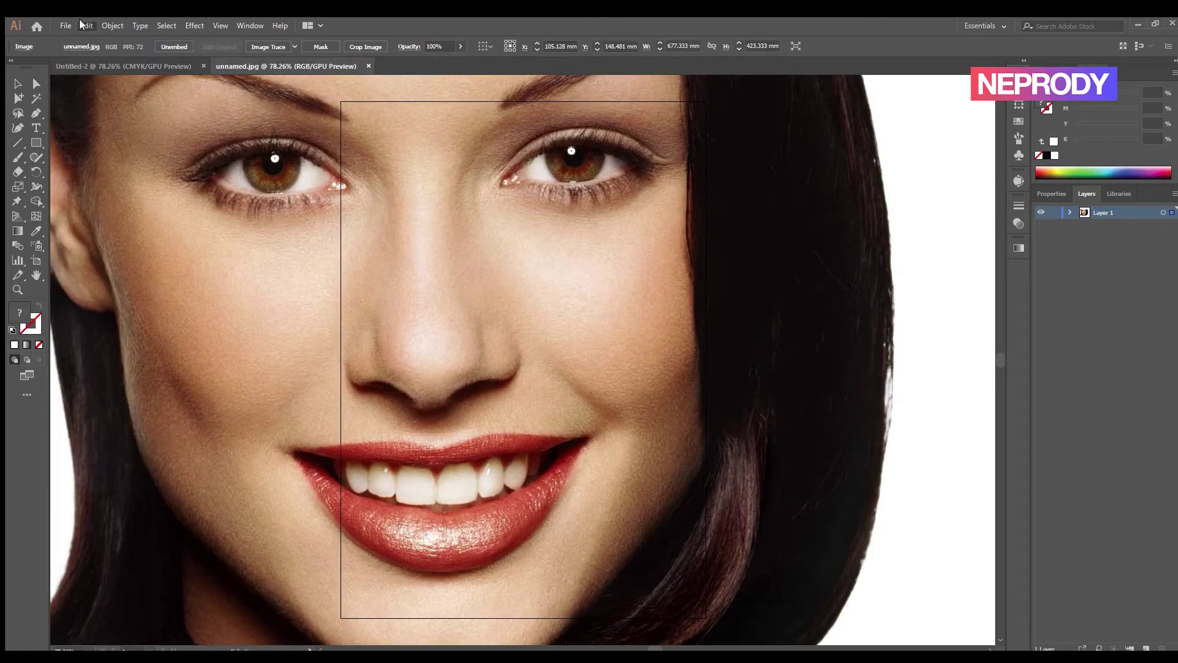
{"action": "left_click", "coordinate": [108, 66]}
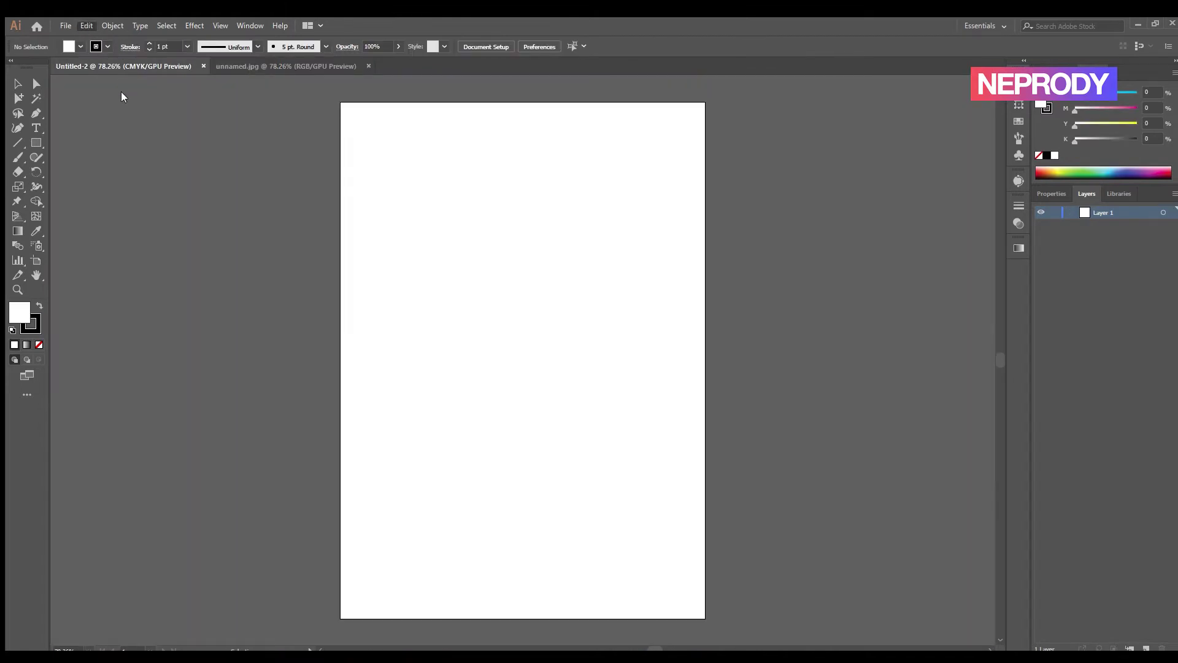
{"action": "key", "text": "ctrl+v"}
{"action": "left_click", "coordinate": [276, 64]}
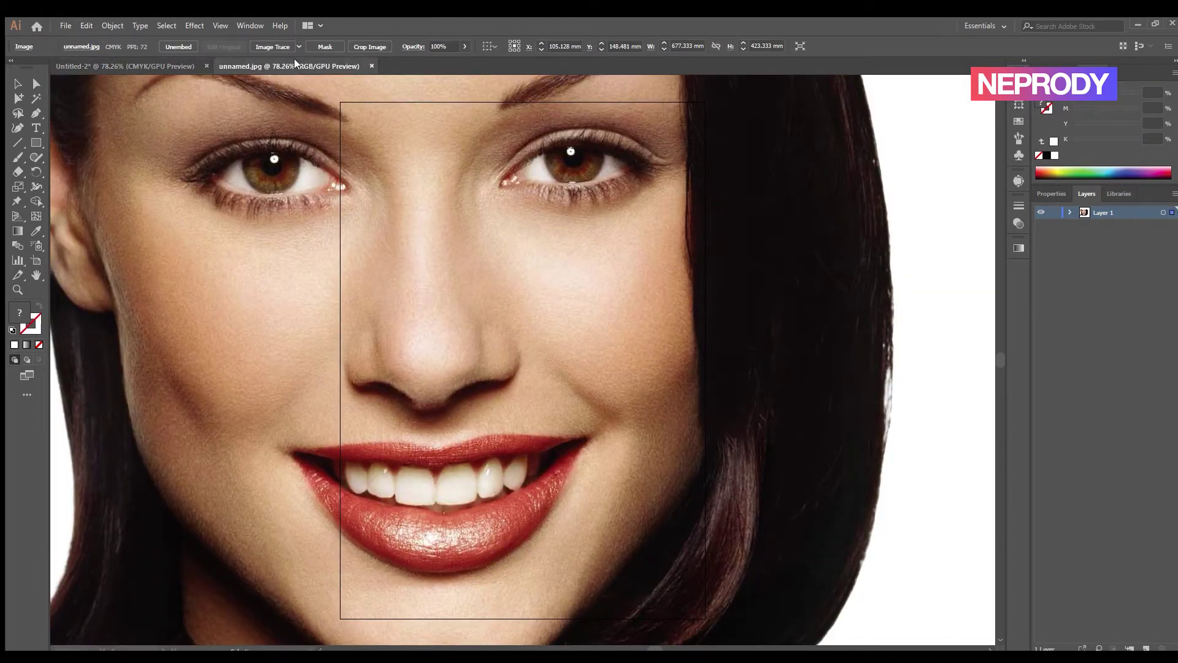
{"action": "left_click", "coordinate": [372, 66]}
Resize the pasted portrait to about 603 by 345 mm and position it over the upper part of the artboard
{"action": "key", "text": "z"}
{"action": "left_click_drag", "start_coordinate": [529, 279], "coordinate": [424, 204]}
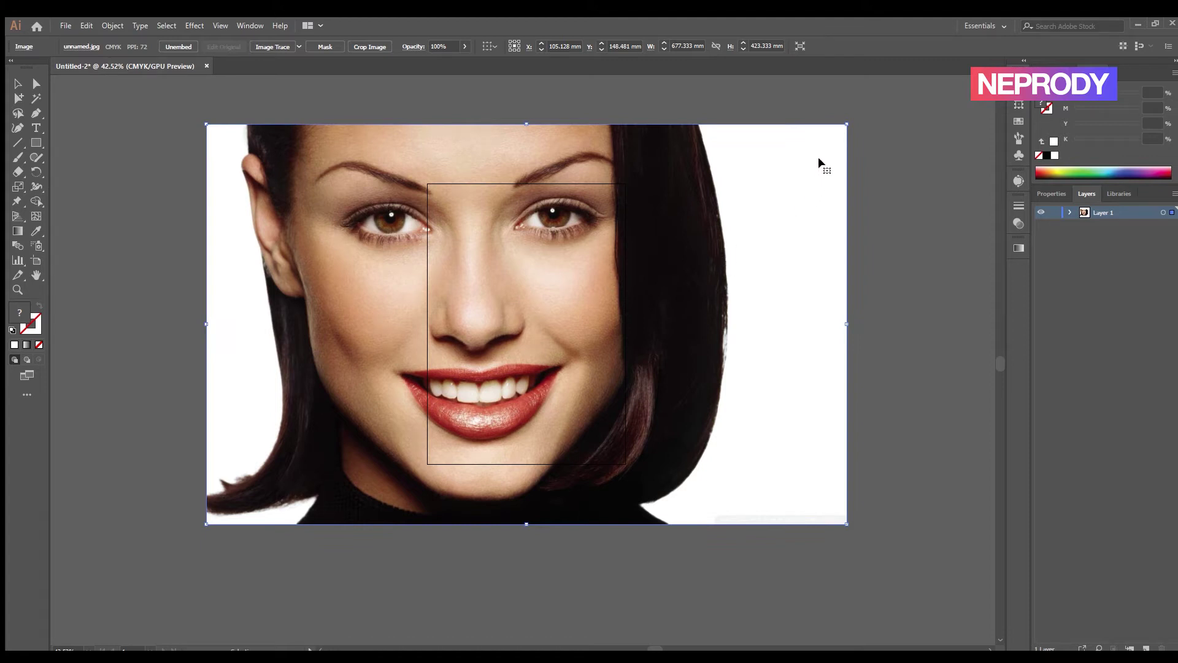
{"action": "left_click_drag", "start_coordinate": [845, 125], "coordinate": [744, 198]}
{"action": "left_click_drag", "start_coordinate": [618, 280], "coordinate": [655, 242]}
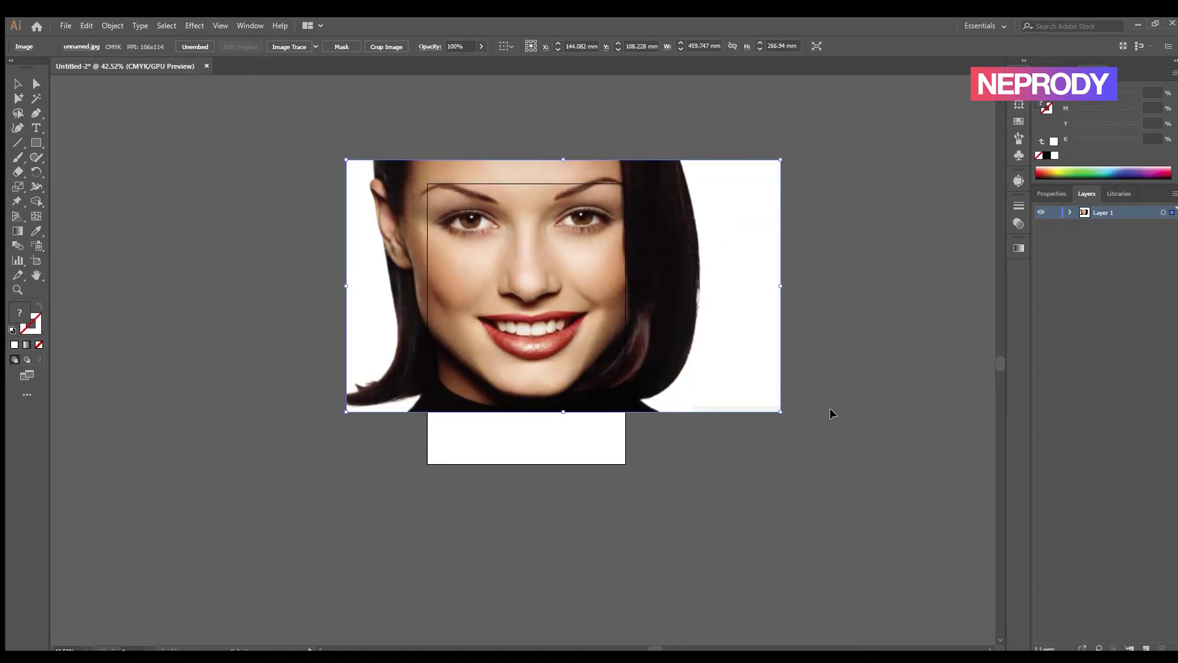
{"action": "left_click_drag", "start_coordinate": [777, 409], "coordinate": [849, 448]}
{"action": "left_click_drag", "start_coordinate": [775, 377], "coordinate": [789, 371]}
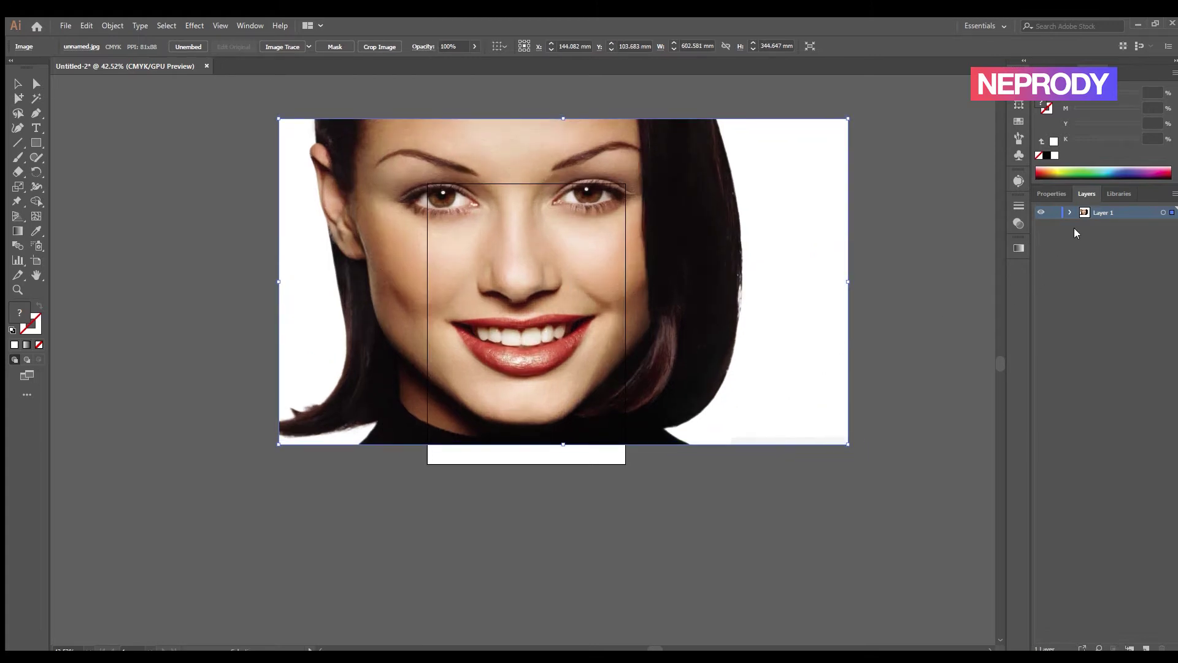
Lock the photo's layer and add a new layer above it for the tracing
{"action": "left_click", "coordinate": [1053, 212]}
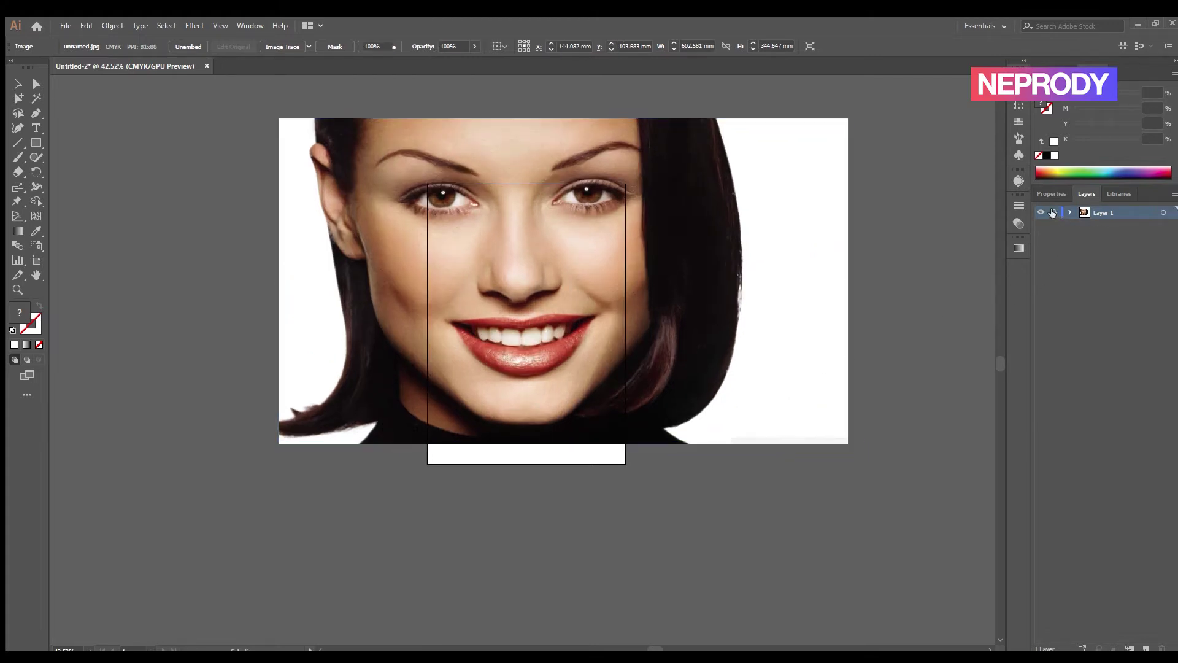
{"action": "left_click", "coordinate": [1145, 648]}
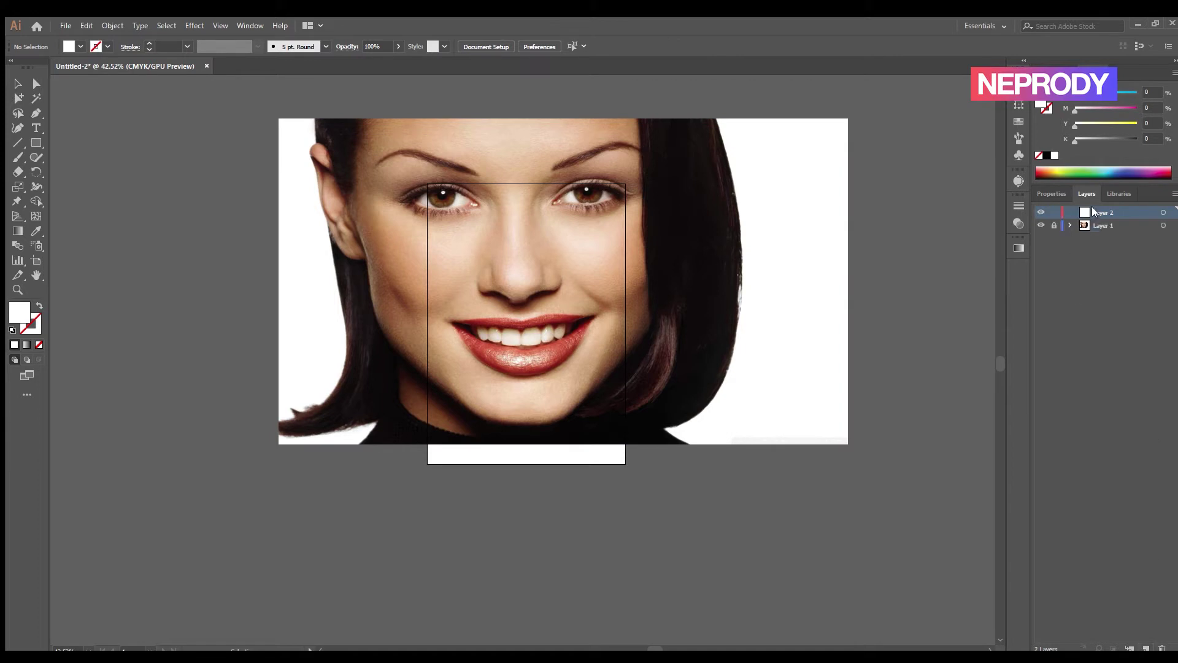
{"action": "key", "text": "z"}
{"action": "left_click_drag", "start_coordinate": [531, 310], "coordinate": [790, 468]}
{"action": "left_click_drag", "start_coordinate": [639, 416], "coordinate": [662, 364]}
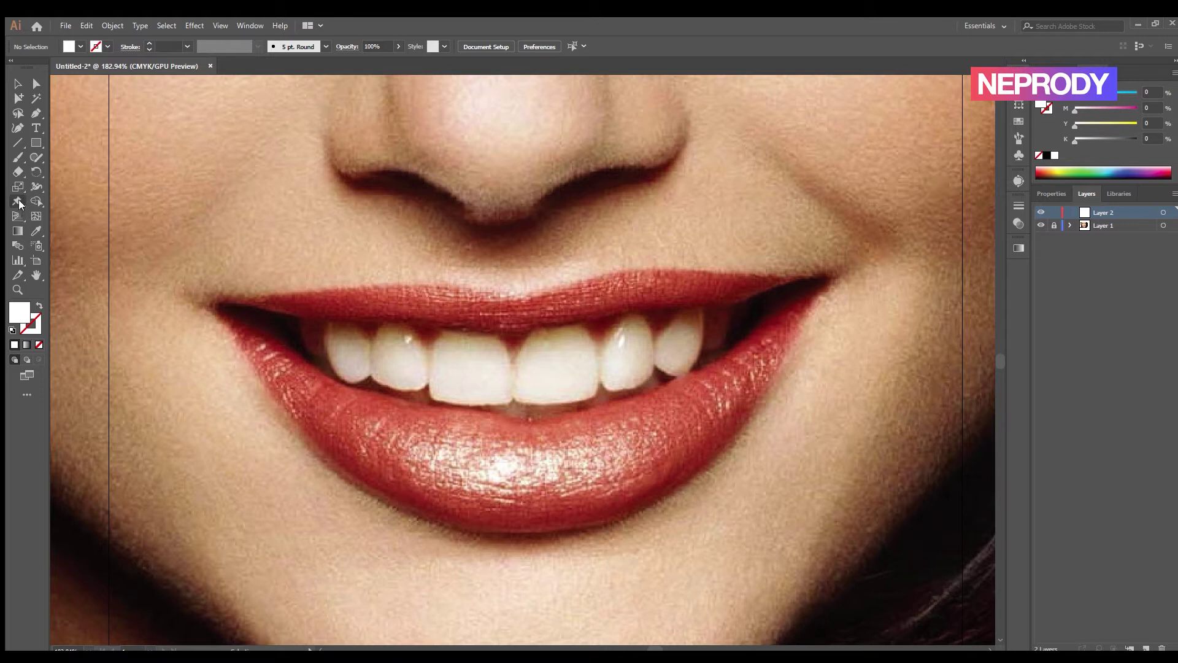
{"action": "left_click", "coordinate": [35, 113]}
{"action": "left_click", "coordinate": [425, 269]}
{"action": "left_click", "coordinate": [479, 255]}
{"action": "left_click", "coordinate": [585, 258]}
{"action": "left_click", "coordinate": [623, 270]}
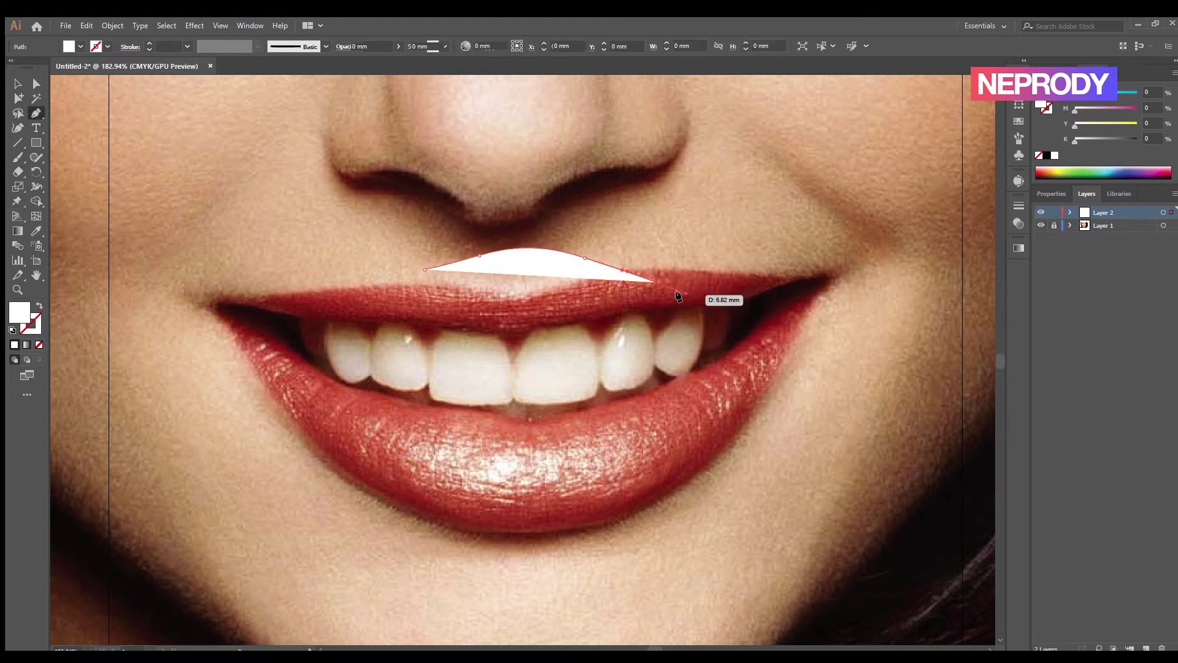
{"action": "key", "text": "ctrl+z"}
{"action": "key", "text": "ctrl+z"}
{"action": "key", "text": "ctrl+z"}
{"action": "key", "text": "ctrl+z"}
{"action": "key", "text": "ctrl+z"}
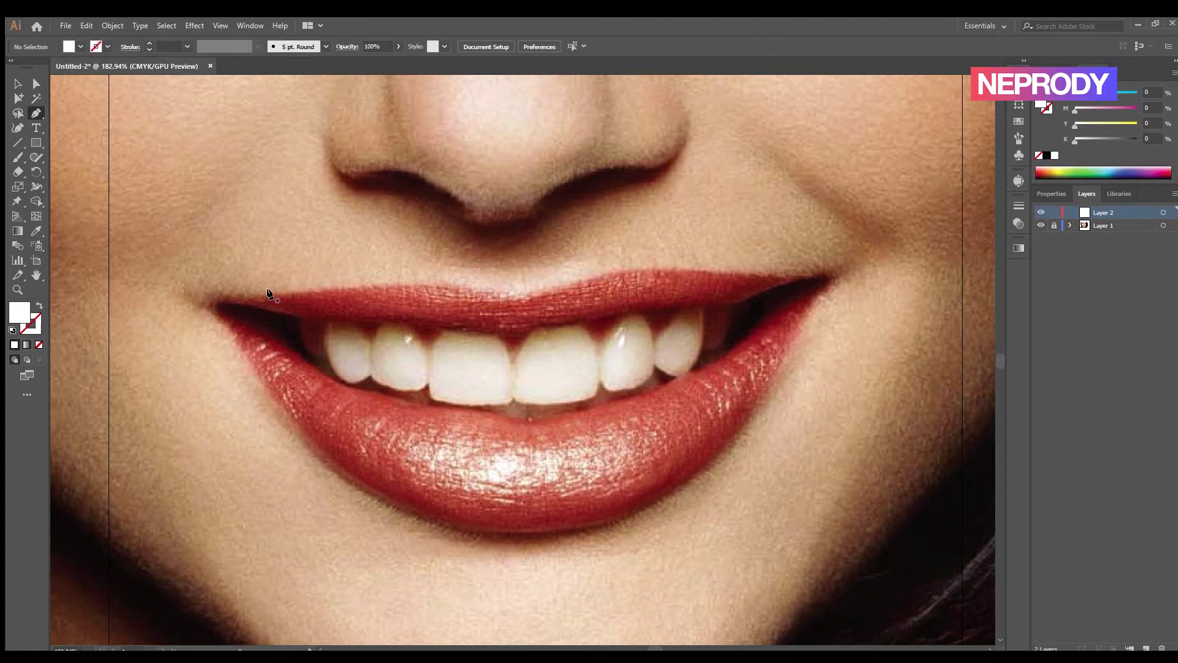
Trace the upper lip's top edge with the Pen tool, from the left mouth corner to the right corner
{"action": "left_click", "coordinate": [202, 301]}
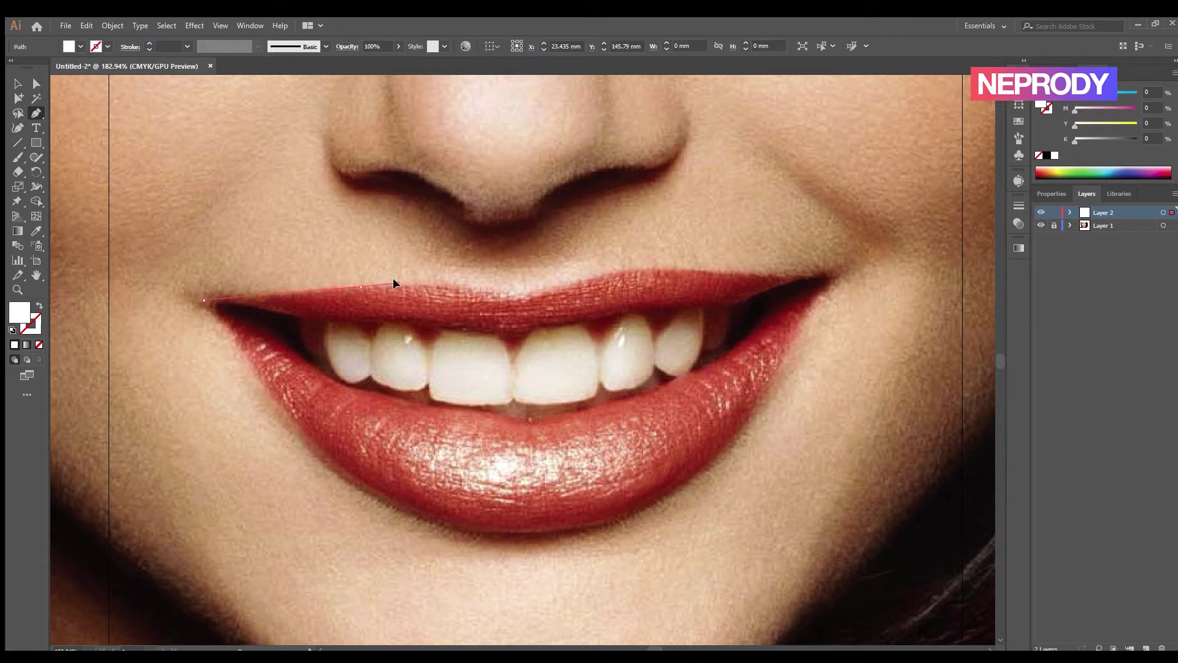
{"action": "left_click", "coordinate": [418, 282]}
{"action": "left_click_drag", "start_coordinate": [505, 297], "coordinate": [539, 296]}
{"action": "left_click_drag", "start_coordinate": [652, 269], "coordinate": [721, 268]}
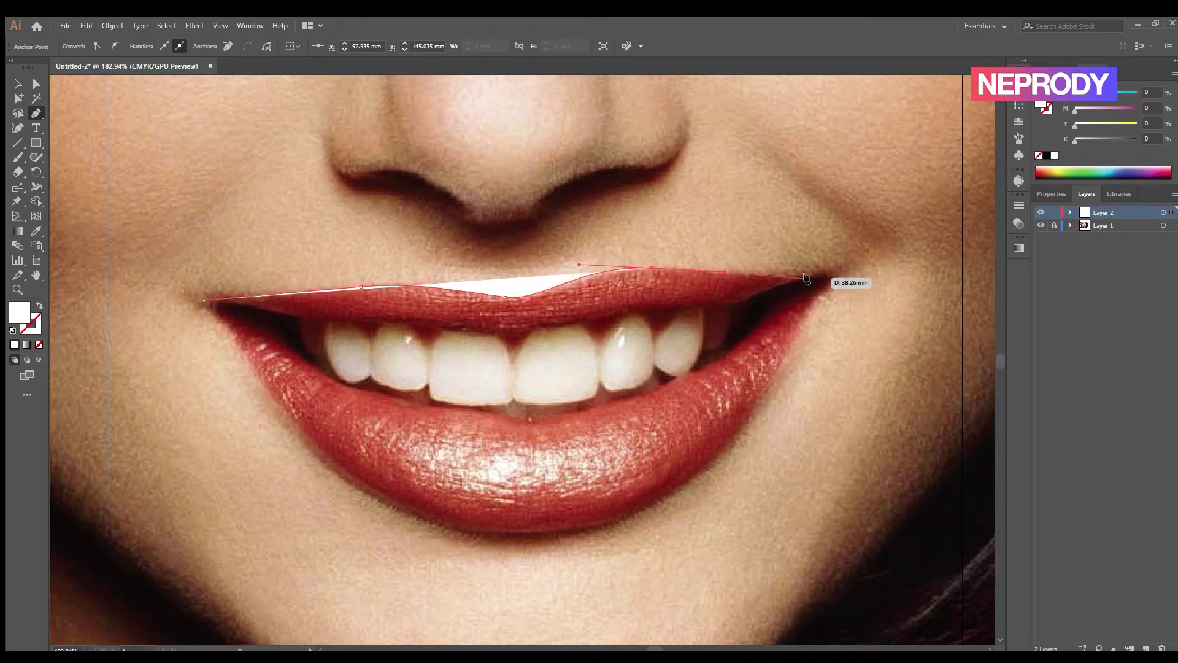
{"action": "left_click_drag", "start_coordinate": [829, 277], "coordinate": [840, 274]}
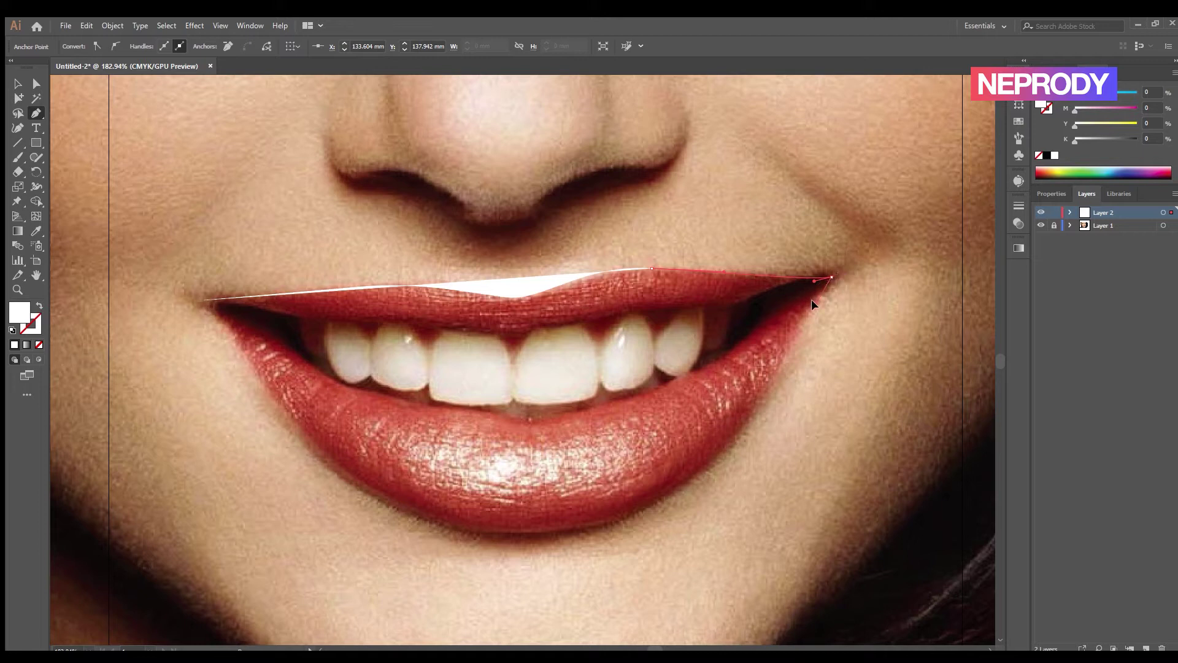
{"action": "left_click_drag", "start_coordinate": [832, 277], "coordinate": [780, 283]}
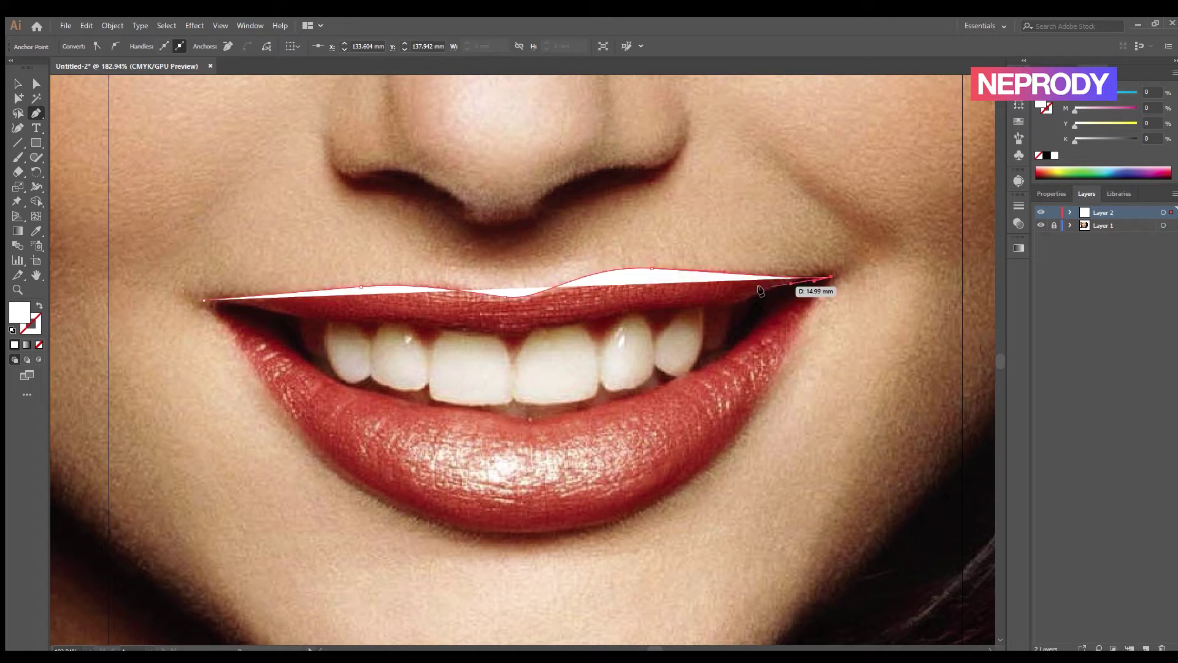
Trace back along the upper lip's lower edge to close the path, swapping it to no fill with a white stroke
{"action": "left_click_drag", "start_coordinate": [688, 305], "coordinate": [626, 299]}
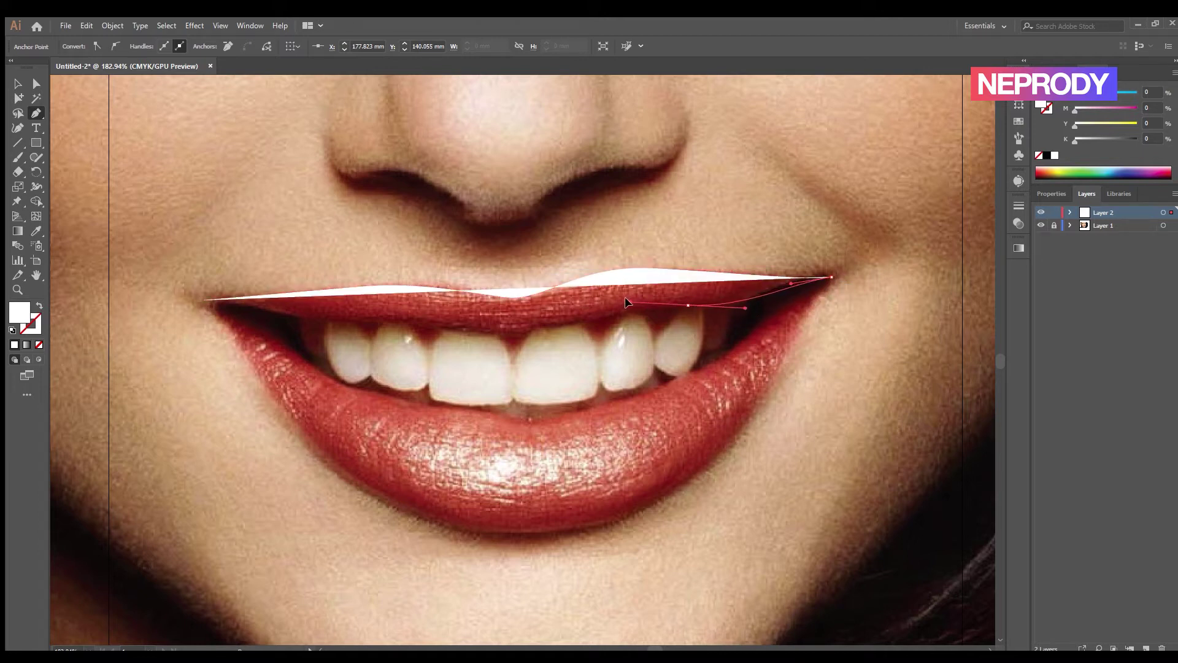
{"action": "left_click", "coordinate": [626, 300]}
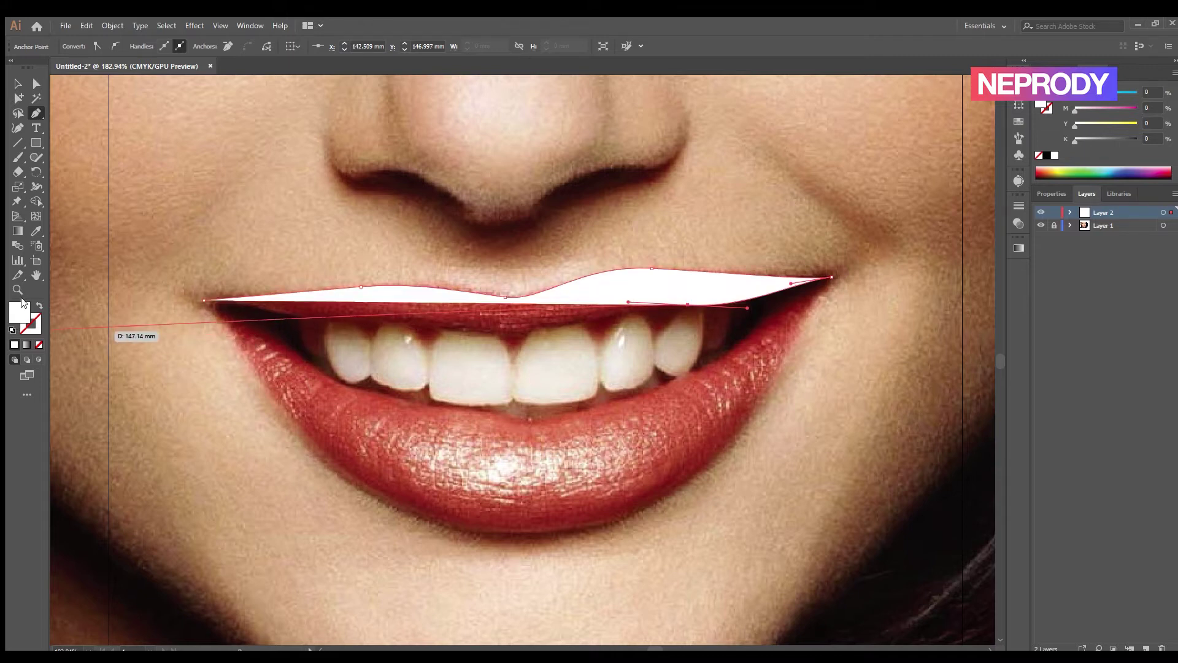
{"action": "left_click", "coordinate": [38, 306]}
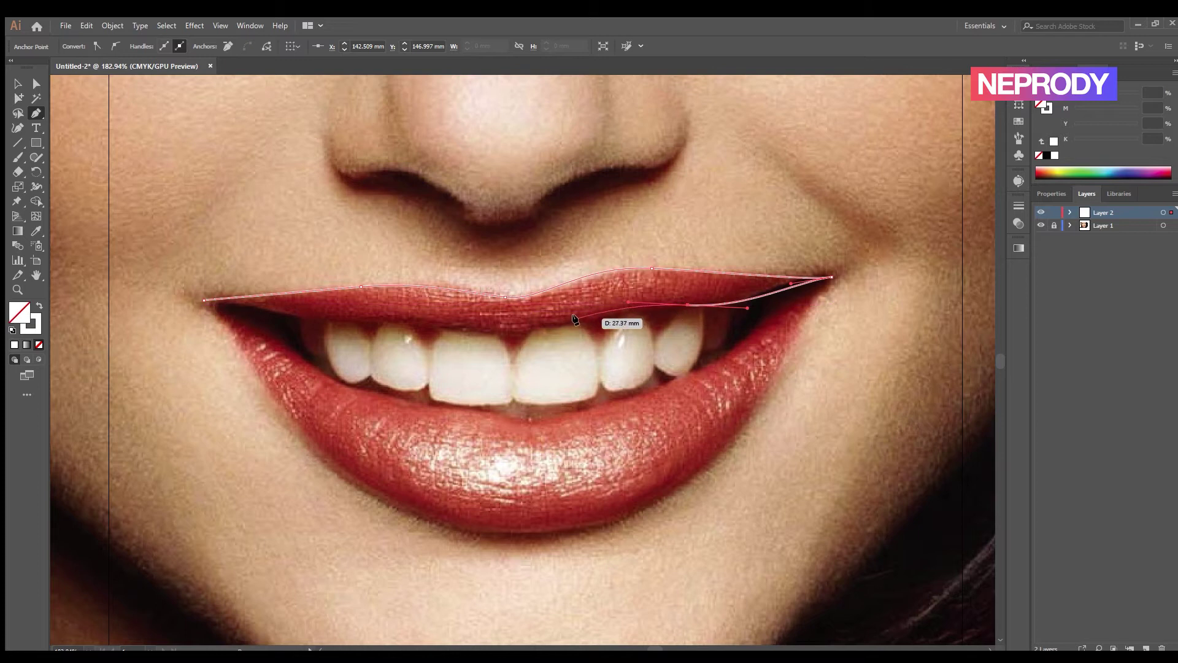
{"action": "left_click", "coordinate": [531, 332]}
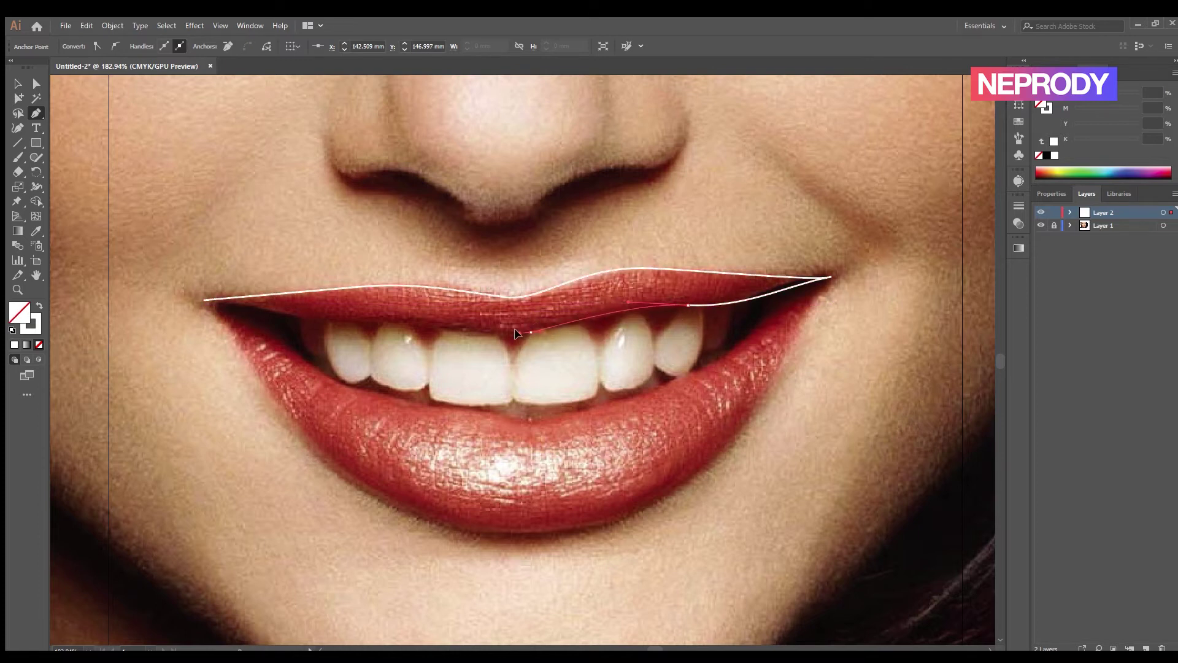
{"action": "left_click", "coordinate": [500, 337]}
{"action": "left_click_drag", "start_coordinate": [341, 317], "coordinate": [263, 310]}
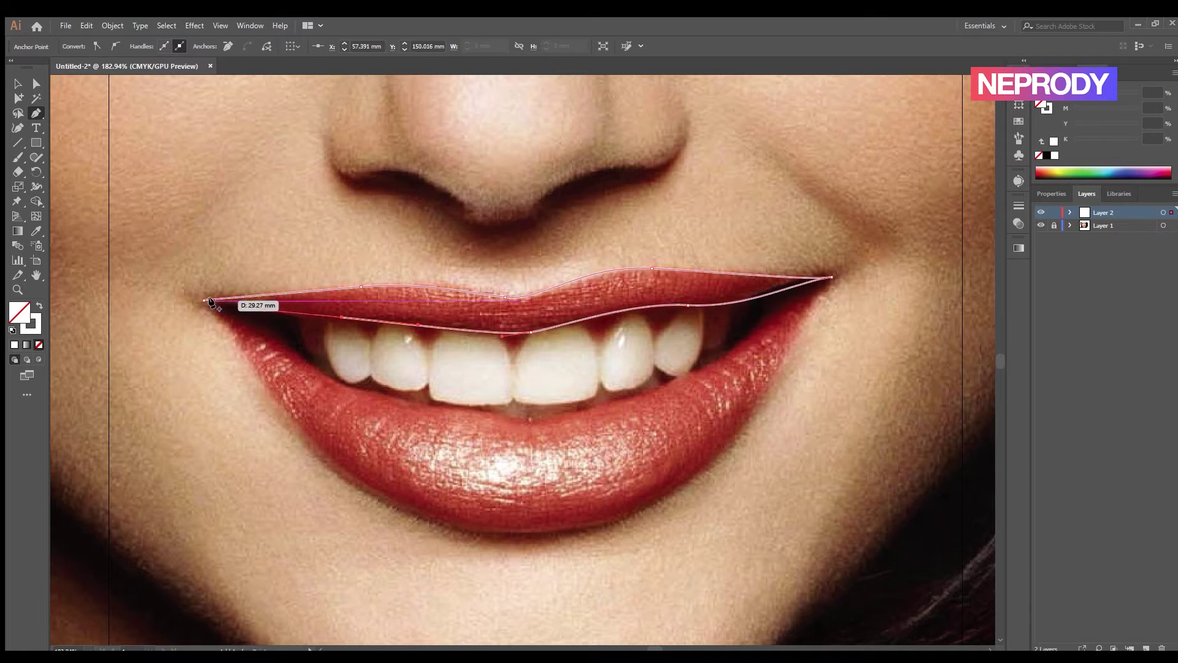
{"action": "left_click", "coordinate": [205, 300]}
{"action": "left_click", "coordinate": [202, 300]}
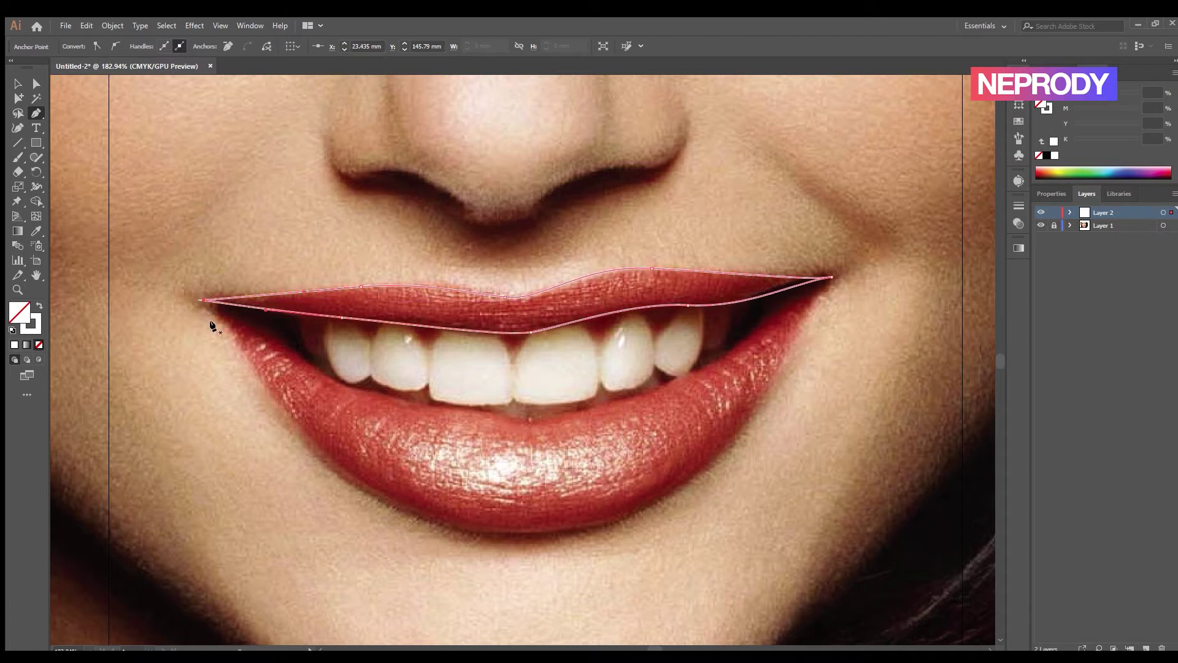
{"action": "key", "text": "ctrl+shift+a"}
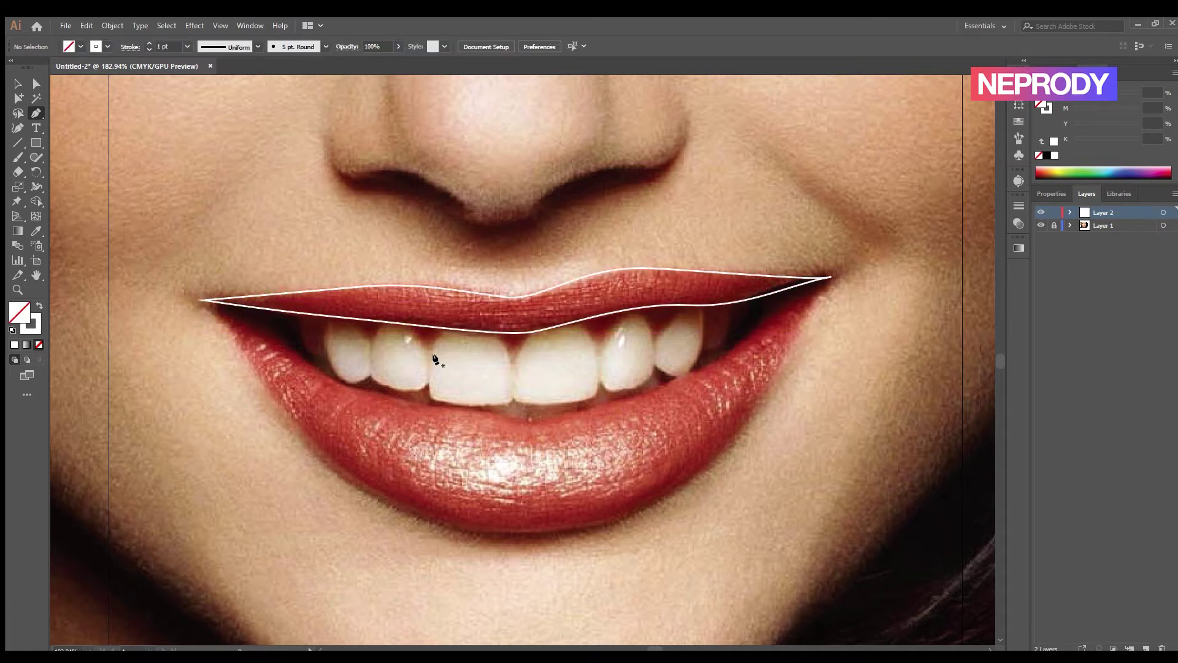
Trace the lower lip's outer edge with the Pen tool, from the left mouth corner around to the right corner
{"action": "left_click", "coordinate": [210, 300]}
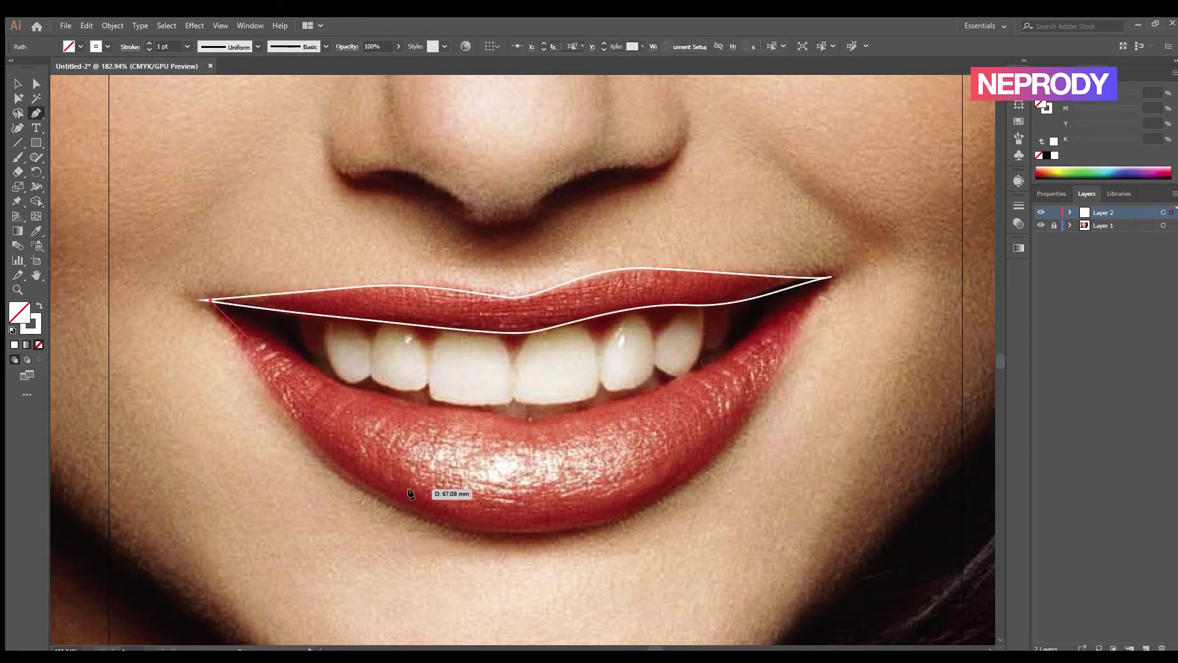
{"action": "left_click_drag", "start_coordinate": [480, 529], "coordinate": [634, 537]}
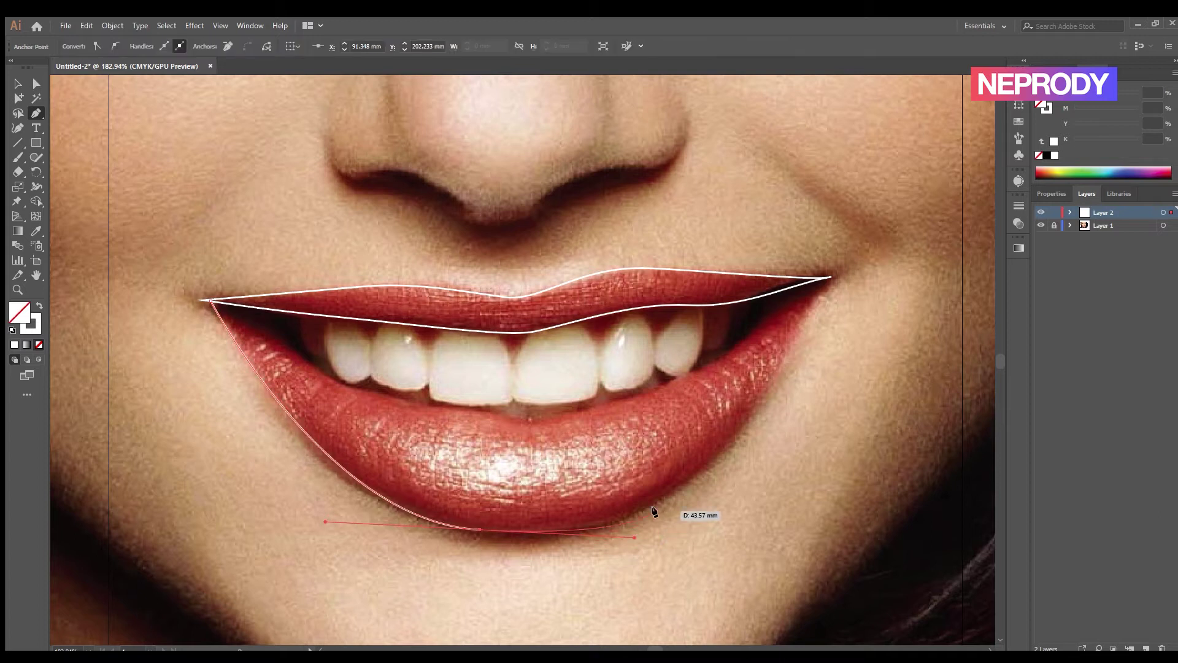
{"action": "left_click_drag", "start_coordinate": [761, 392], "coordinate": [811, 303]}
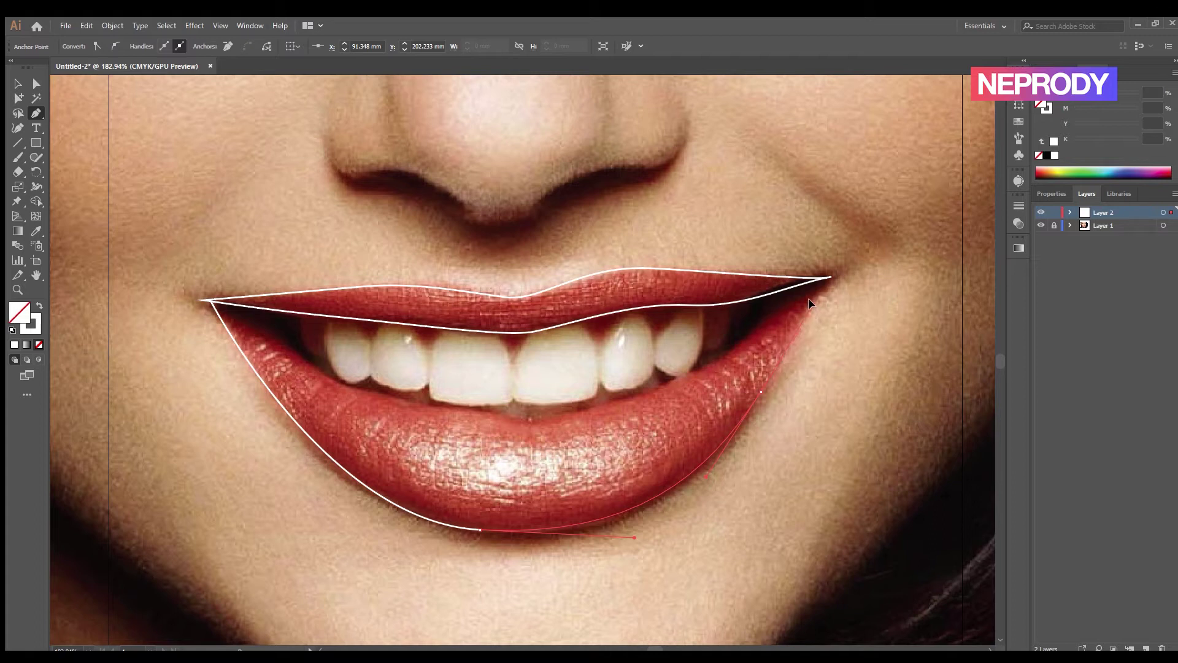
{"action": "left_click", "coordinate": [824, 277]}
Trace the lower lip's inner edge back below the teeth, close the path at the left mouth corner and deselect it
{"action": "mouse_move", "coordinate": [824, 278]}
{"action": "left_mouse_down"}
{"action": "mouse_move", "coordinate": [685, 376]}
{"action": "mouse_move", "coordinate": [747, 328]}
{"action": "mouse_move", "coordinate": [729, 351]}
{"action": "mouse_move", "coordinate": [629, 405]}
{"action": "mouse_move", "coordinate": [636, 398]}
{"action": "left_mouse_up"}
{"action": "left_click_drag", "start_coordinate": [520, 421], "coordinate": [496, 414]}
{"action": "left_click_drag", "start_coordinate": [387, 397], "coordinate": [262, 326]}
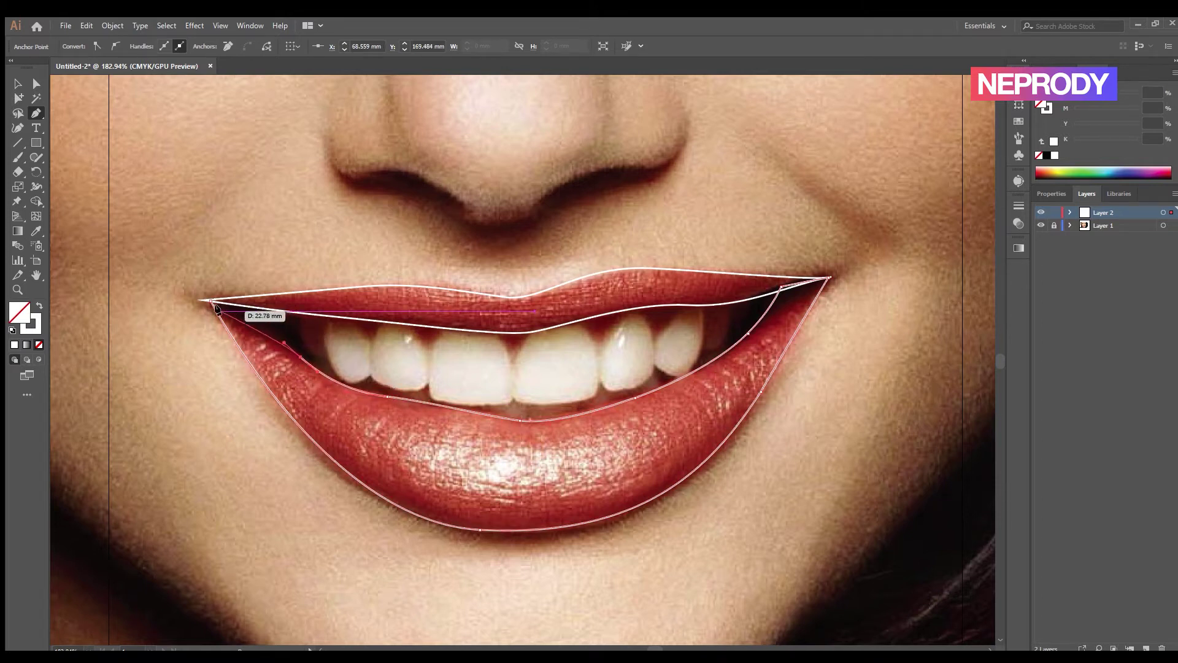
{"action": "left_click", "coordinate": [210, 300]}
{"action": "left_click_drag", "start_coordinate": [191, 294], "coordinate": [191, 294]}
{"action": "left_click", "coordinate": [338, 353], "text": "ctrl"}
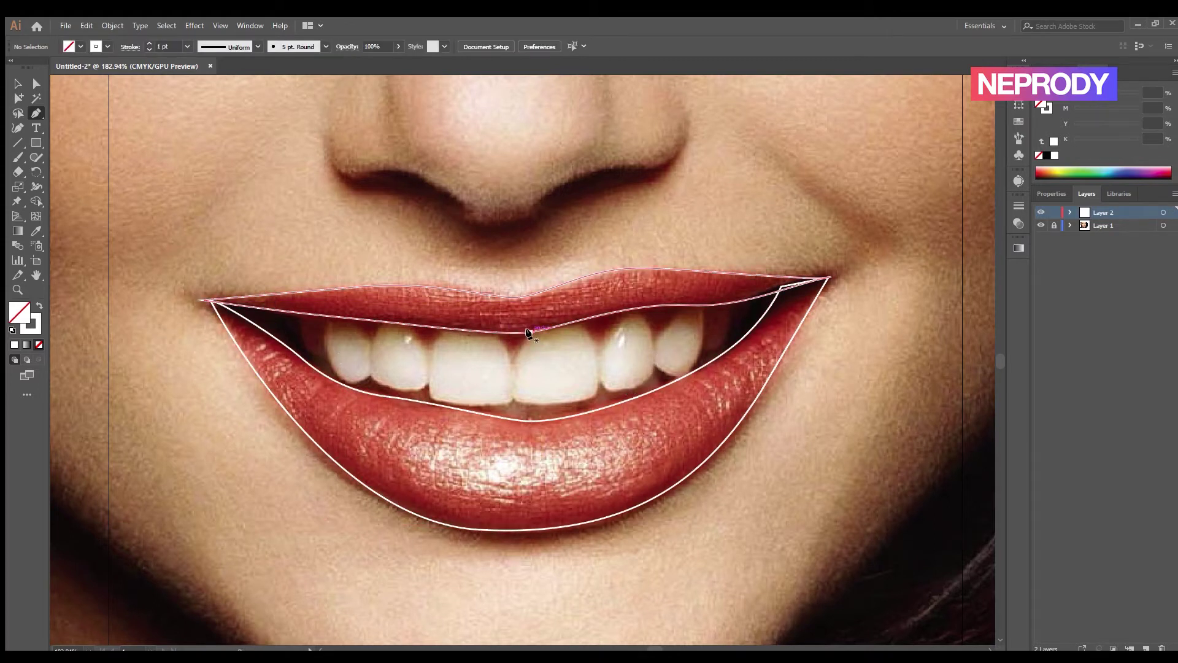
Start a Pen path at the leftmost back tooth and trace the bottom edges of the left side teeth
{"action": "left_click_drag", "start_coordinate": [303, 335], "coordinate": [409, 409]}
{"action": "left_click", "coordinate": [299, 288]}
{"action": "left_click_drag", "start_coordinate": [342, 373], "coordinate": [392, 367]}
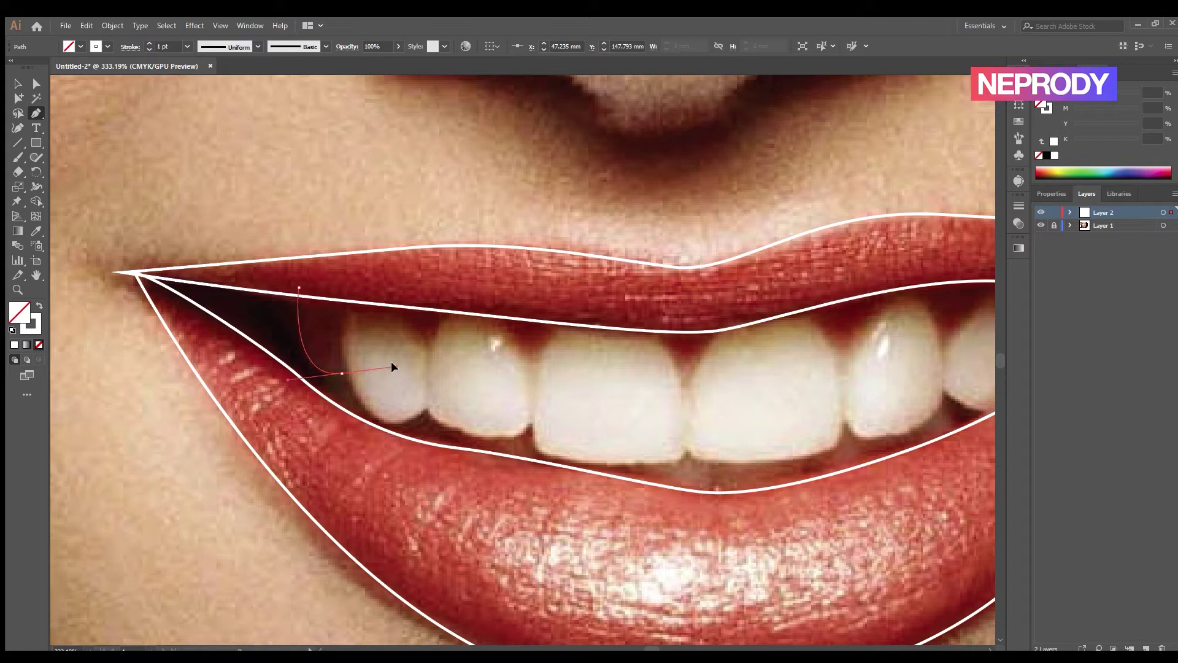
{"action": "left_click_drag", "start_coordinate": [360, 406], "coordinate": [461, 363]}
{"action": "left_click_drag", "start_coordinate": [474, 432], "coordinate": [531, 447]}
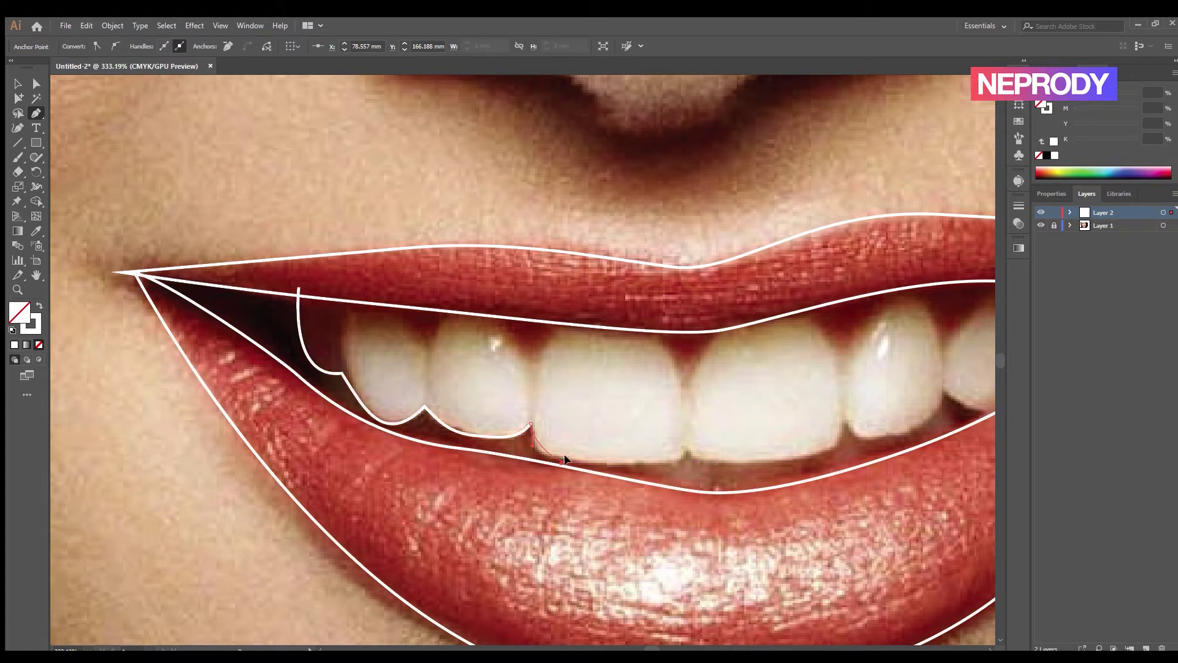
Continue the teeth path along the bottom edges of the two front teeth and the right side teeth, ending at the upper lip
{"action": "left_click_drag", "start_coordinate": [588, 462], "coordinate": [574, 460]}
{"action": "key", "text": "ctrl+z"}
{"action": "key", "text": "ctrl+z"}
{"action": "left_click_drag", "start_coordinate": [591, 460], "coordinate": [685, 439]}
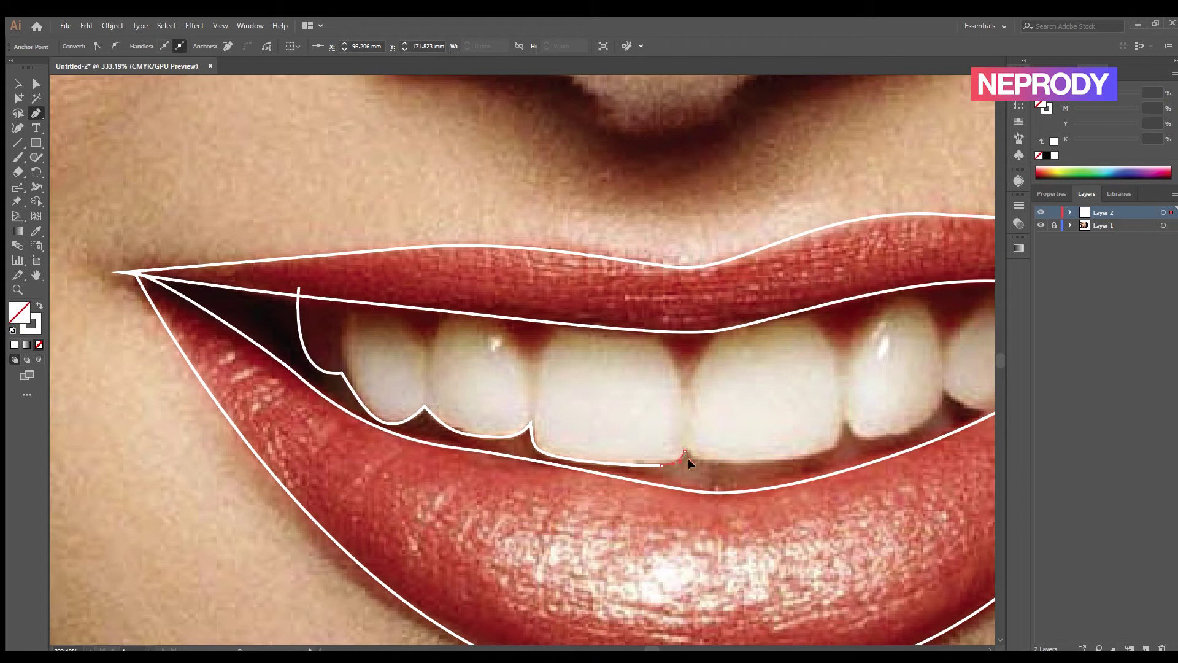
{"action": "key", "text": "ctrl+z"}
{"action": "left_click_drag", "start_coordinate": [683, 448], "coordinate": [681, 431]}
{"action": "left_click_drag", "start_coordinate": [730, 461], "coordinate": [681, 459]}
{"action": "left_click", "coordinate": [843, 421]}
{"action": "key", "text": "space"}
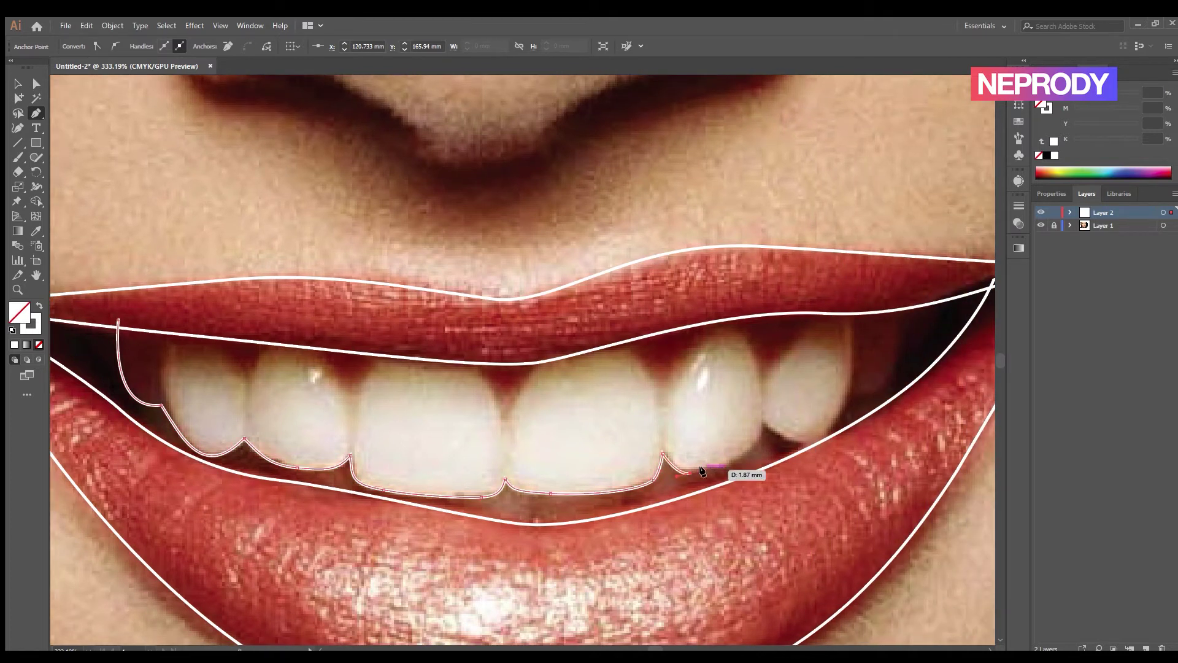
{"action": "left_click_drag", "start_coordinate": [689, 469], "coordinate": [873, 334]}
Continue the teeth path back along the upper edges of the right side teeth and the two front teeth
{"action": "left_click_drag", "start_coordinate": [904, 305], "coordinate": [854, 350]}
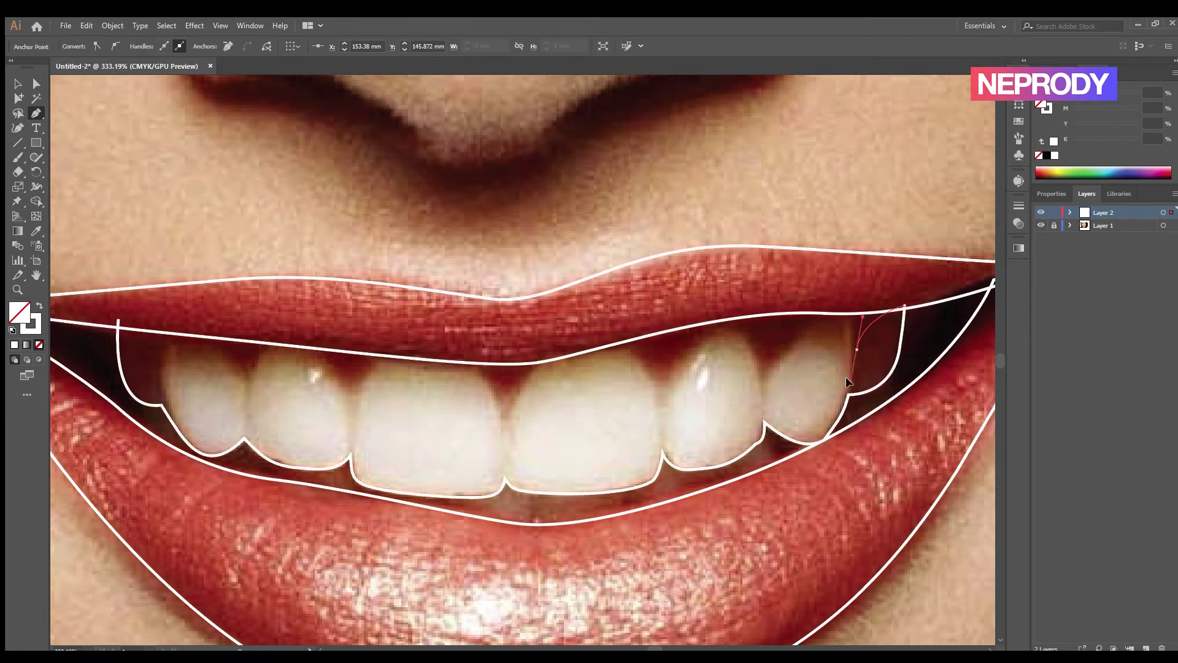
{"action": "left_click_drag", "start_coordinate": [799, 329], "coordinate": [673, 343]}
{"action": "left_click_drag", "start_coordinate": [660, 393], "coordinate": [455, 333]}
{"action": "left_click", "coordinate": [395, 345]}
Trace the upper edges of the left side teeth, close the teeth path at its starting point and deselect it
{"action": "left_click_drag", "start_coordinate": [357, 394], "coordinate": [301, 327]}
{"action": "key", "text": "ctrl+z"}
{"action": "left_click_drag", "start_coordinate": [247, 372], "coordinate": [213, 424]}
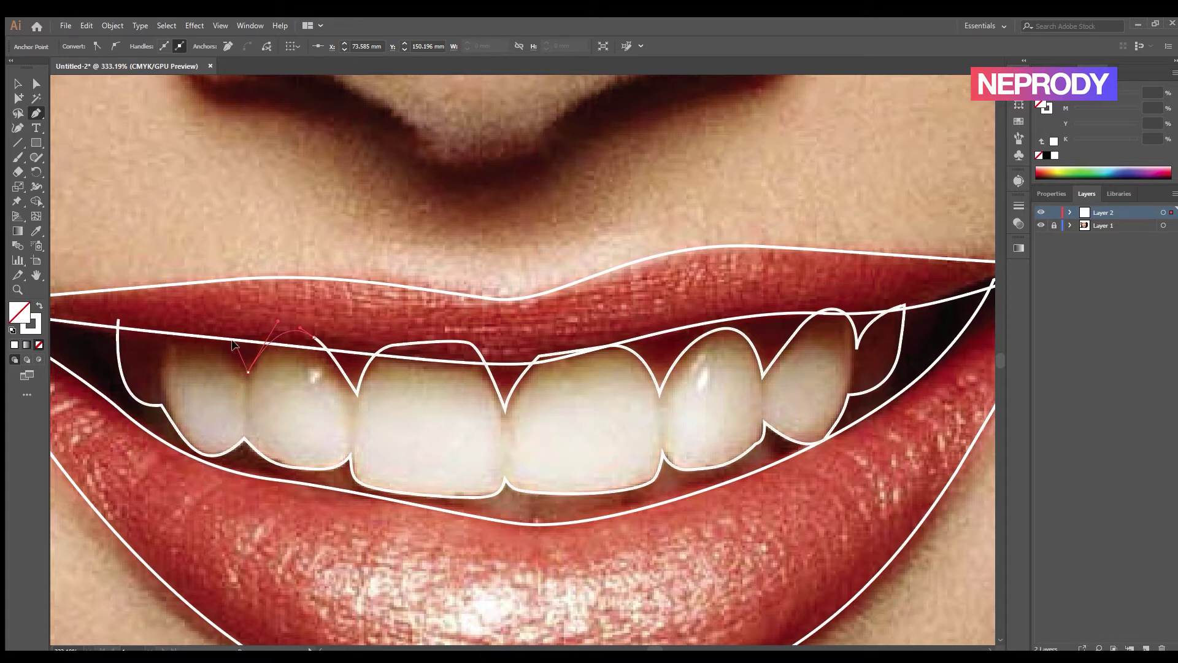
{"action": "left_click_drag", "start_coordinate": [226, 314], "coordinate": [143, 314]}
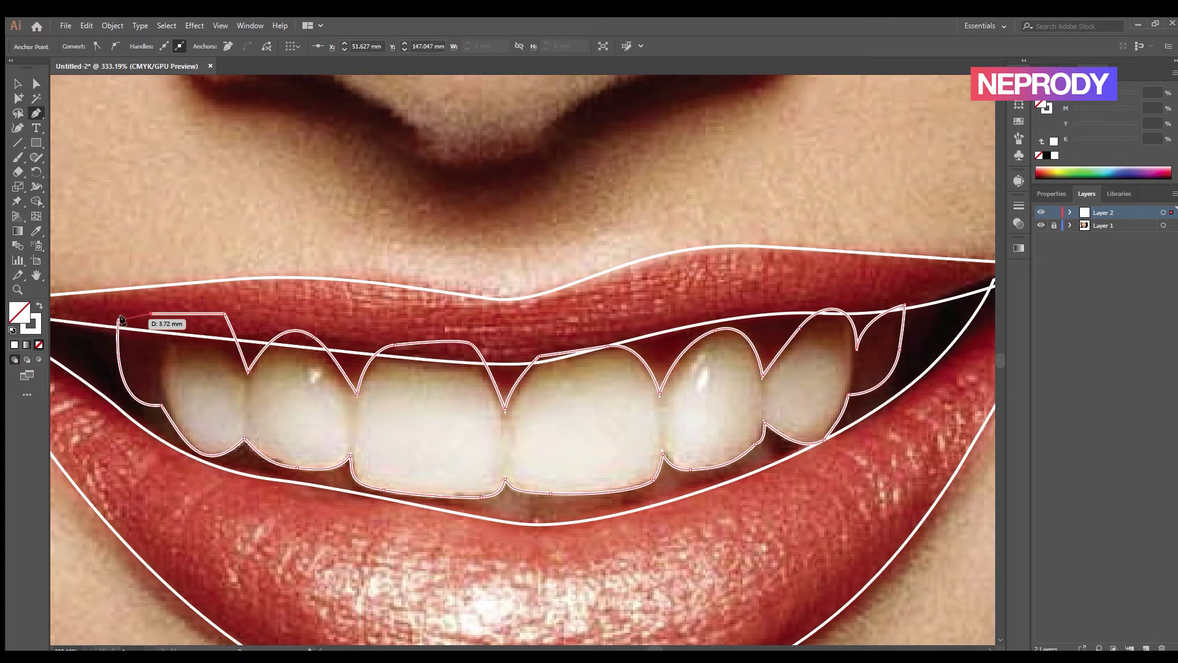
{"action": "left_click", "coordinate": [118, 319]}
{"action": "left_click_drag", "start_coordinate": [536, 366], "coordinate": [497, 297]}
{"action": "left_click", "coordinate": [476, 297], "text": "ctrl"}
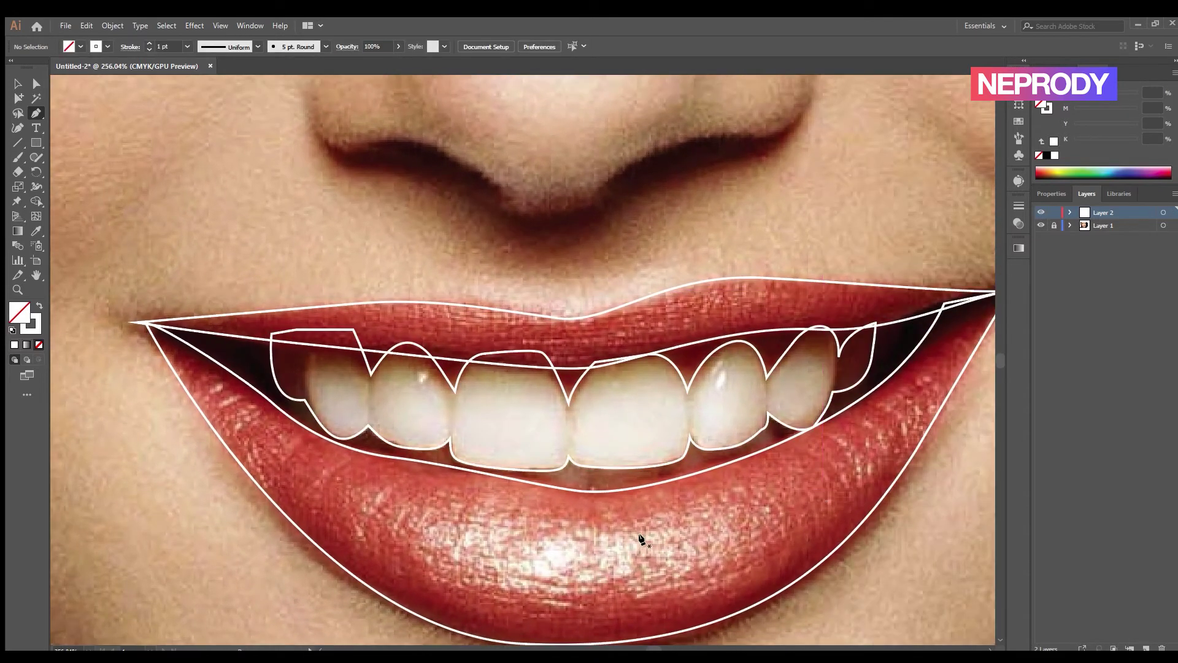
Trace the large central highlight on the lower lip as a closed Pen path and deselect it
{"action": "left_click", "coordinate": [620, 527]}
{"action": "left_click_drag", "start_coordinate": [663, 519], "coordinate": [507, 603]}
{"action": "left_click", "coordinate": [750, 491]}
{"action": "left_click_drag", "start_coordinate": [441, 574], "coordinate": [359, 517]}
{"action": "left_click", "coordinate": [362, 494]}
{"action": "left_click_drag", "start_coordinate": [445, 505], "coordinate": [465, 509]}
{"action": "left_click_drag", "start_coordinate": [530, 519], "coordinate": [618, 528]}
{"action": "left_click", "coordinate": [704, 532], "text": "ctrl"}
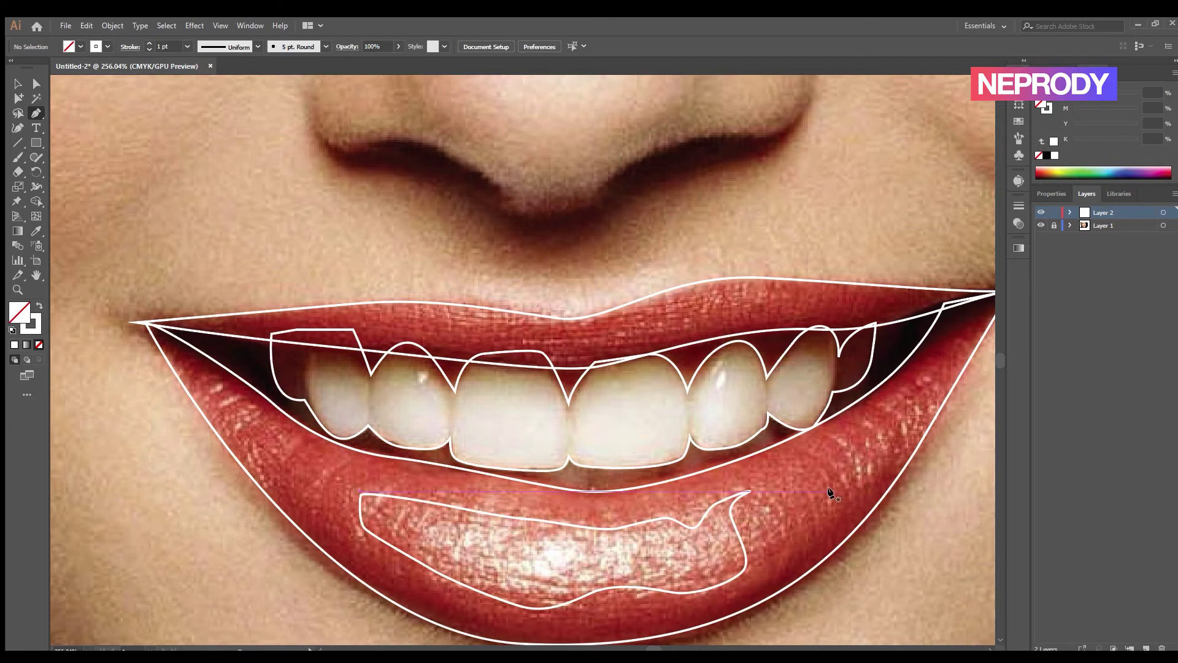
Trace the smaller highlight on the right side of the lower lip as a closed path and deselect it
{"action": "left_click", "coordinate": [832, 440]}
{"action": "left_click", "coordinate": [853, 480]}
{"action": "left_click_drag", "start_coordinate": [883, 456], "coordinate": [927, 421]}
{"action": "mouse_move", "coordinate": [938, 397]}
{"action": "left_mouse_down"}
{"action": "mouse_move", "coordinate": [935, 385]}
{"action": "mouse_move", "coordinate": [903, 385]}
{"action": "left_mouse_up"}
{"action": "left_click", "coordinate": [832, 440]}
{"action": "left_click", "coordinate": [526, 427], "text": "ctrl"}
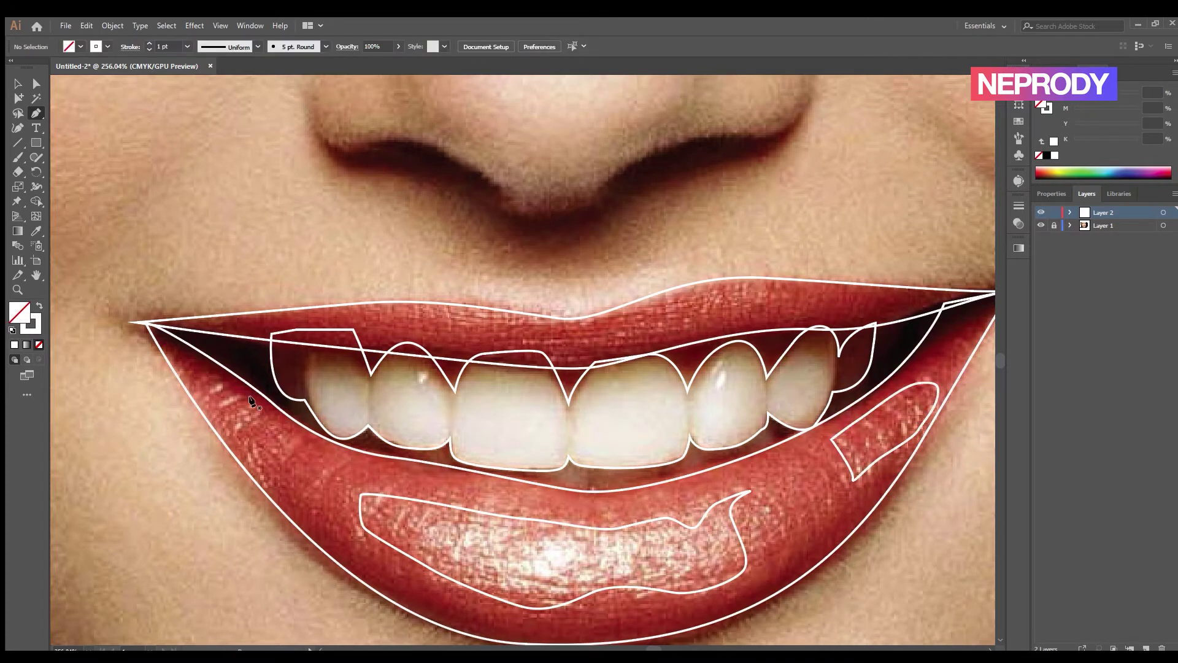
Trace the notched highlight on the left side of the lower lip as a closed path and deselect it
{"action": "left_click", "coordinate": [294, 436]}
{"action": "left_click_drag", "start_coordinate": [264, 459], "coordinate": [265, 473]}
{"action": "left_click", "coordinate": [271, 490]}
{"action": "left_click_drag", "start_coordinate": [230, 433], "coordinate": [219, 407]}
{"action": "left_click", "coordinate": [202, 376]}
{"action": "left_click", "coordinate": [214, 381]}
{"action": "left_click", "coordinate": [410, 463], "text": "ctrl"}
Draw a closed highlight shape along the middle of the upper lip, extending above the lip outline, and deselect it
{"action": "mouse_move", "coordinate": [579, 501]}
{"action": "left_mouse_down"}
{"action": "mouse_move", "coordinate": [571, 473]}
{"action": "mouse_move", "coordinate": [572, 514]}
{"action": "left_mouse_up"}
{"action": "scroll", "coordinate": [573, 516], "scroll_direction": "up", "scroll_amount": 1}
{"action": "left_click", "coordinate": [369, 316]}
{"action": "left_click_drag", "start_coordinate": [550, 348], "coordinate": [592, 338]}
{"action": "left_click_drag", "start_coordinate": [672, 322], "coordinate": [763, 302]}
{"action": "left_click", "coordinate": [751, 284]}
{"action": "left_click", "coordinate": [715, 274]}
{"action": "left_click", "coordinate": [573, 292]}
{"action": "left_click", "coordinate": [423, 292]}
{"action": "left_click", "coordinate": [369, 316]}
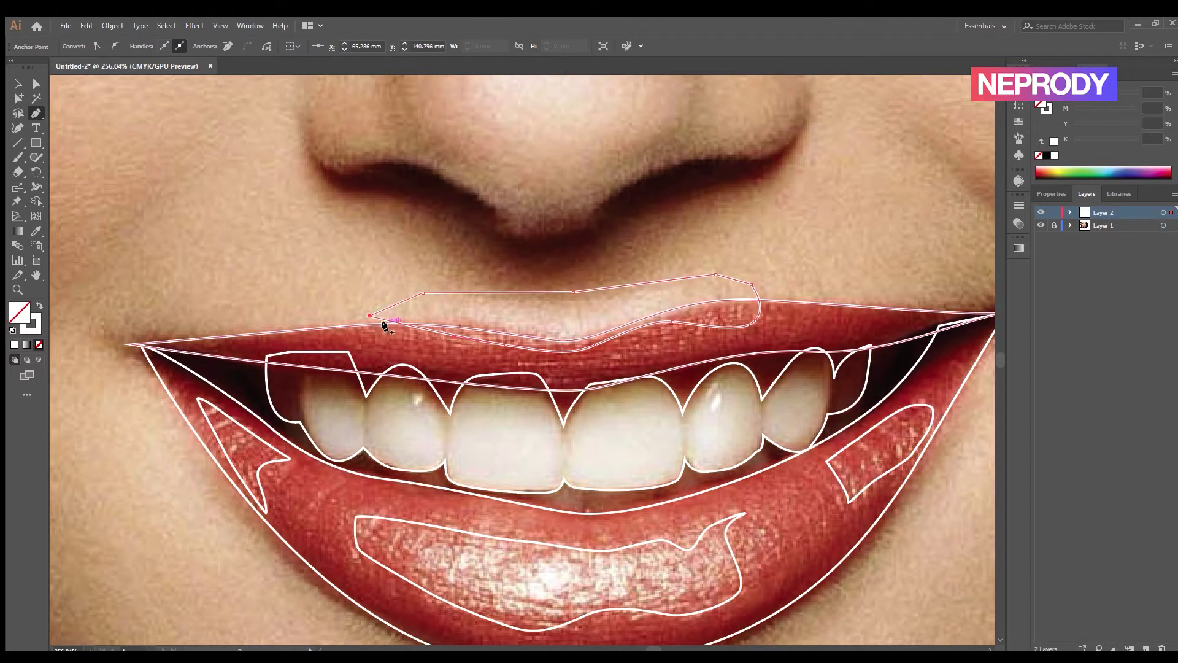
{"action": "left_click", "coordinate": [15, 82]}
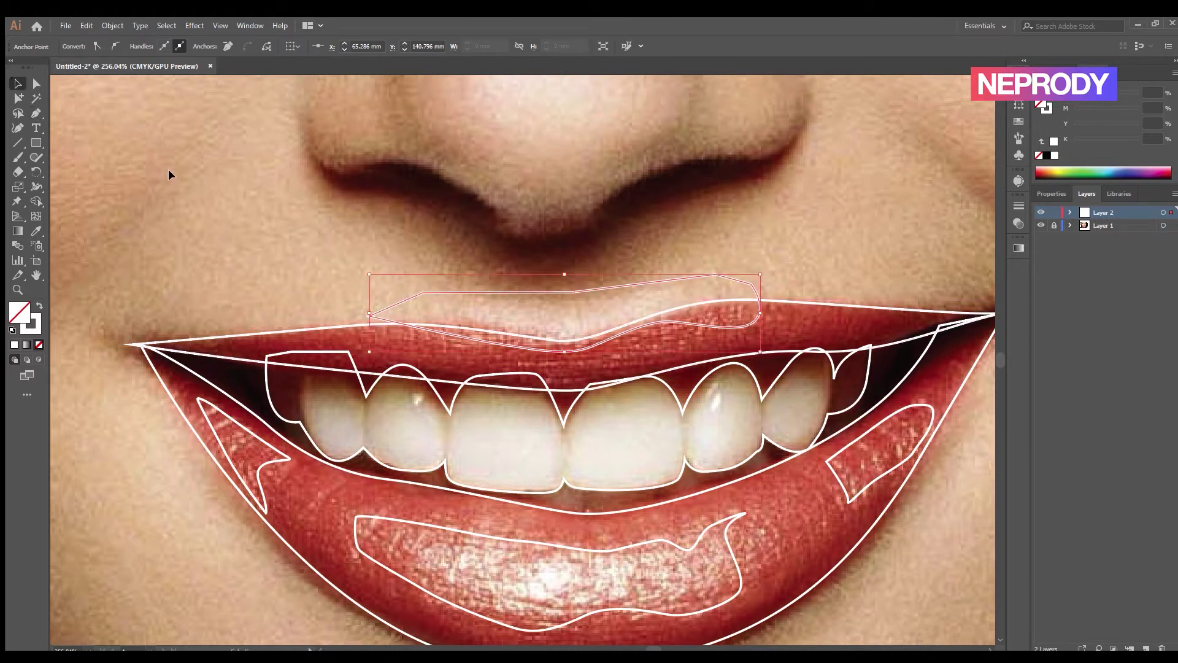
{"action": "left_click", "coordinate": [645, 270]}
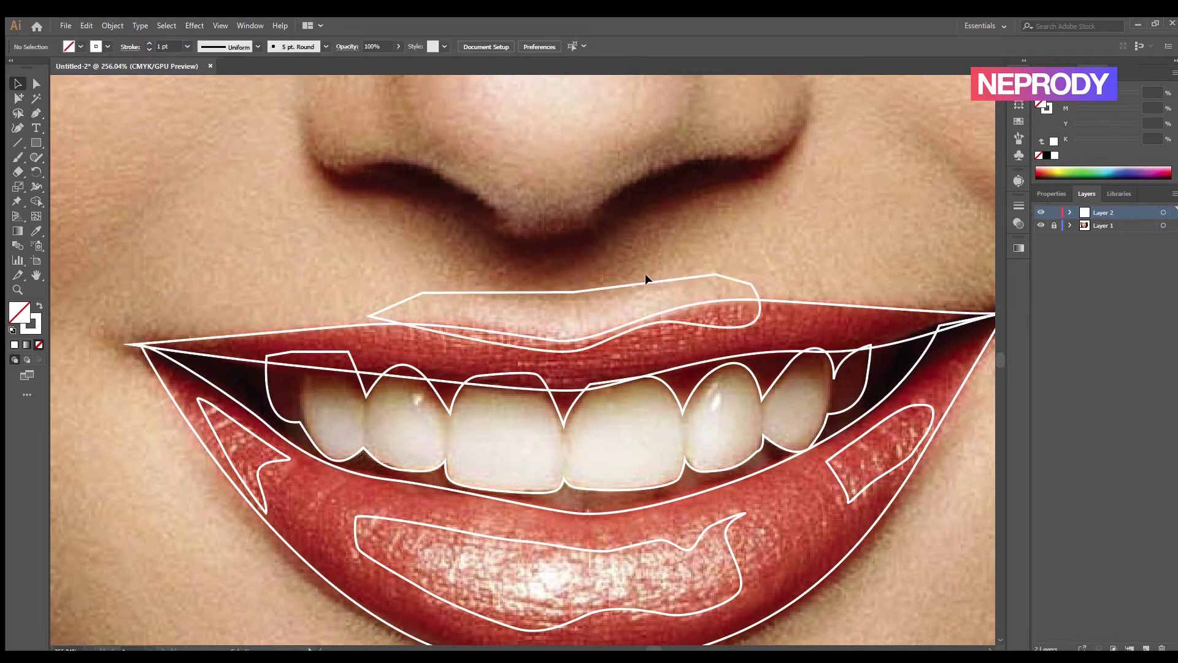
Duplicate the upper lip outline in place and intersect the copy with the highlight shape using Pathfinder
{"action": "left_click", "coordinate": [788, 302]}
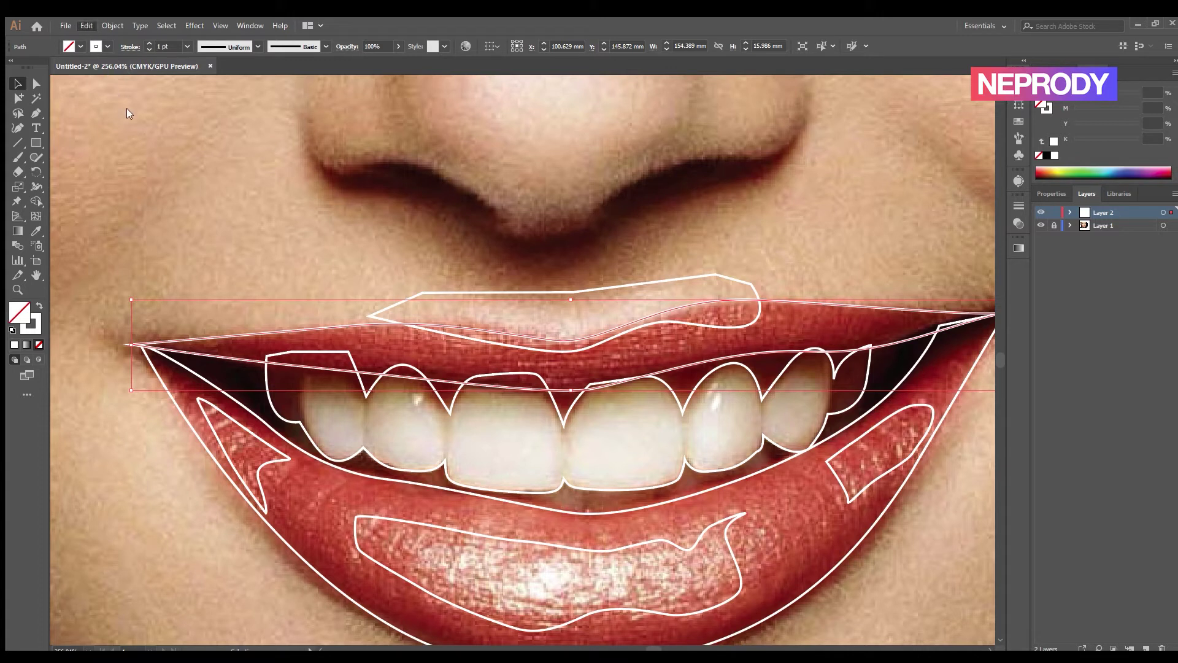
{"action": "left_click", "coordinate": [814, 282]}
{"action": "mouse_move", "coordinate": [806, 300]}
{"action": "left_mouse_down"}
{"action": "mouse_move", "coordinate": [805, 323]}
{"action": "mouse_move", "coordinate": [808, 308]}
{"action": "left_mouse_up"}
{"action": "left_click", "coordinate": [750, 282], "text": "shift"}
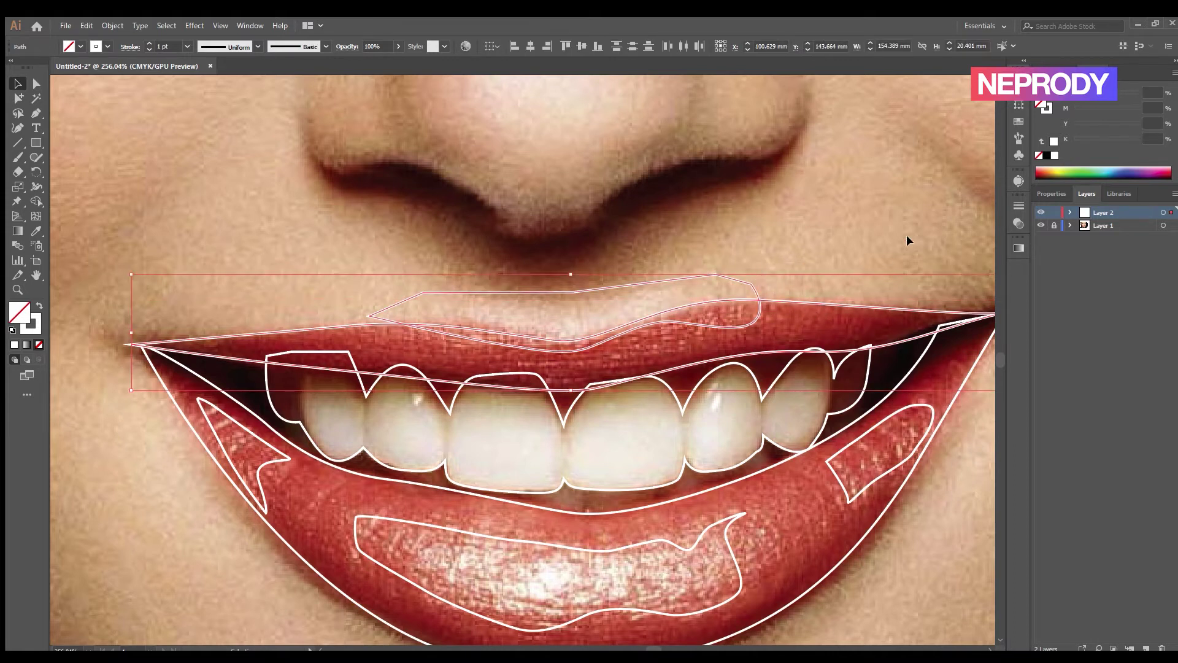
{"action": "left_click", "coordinate": [915, 97]}
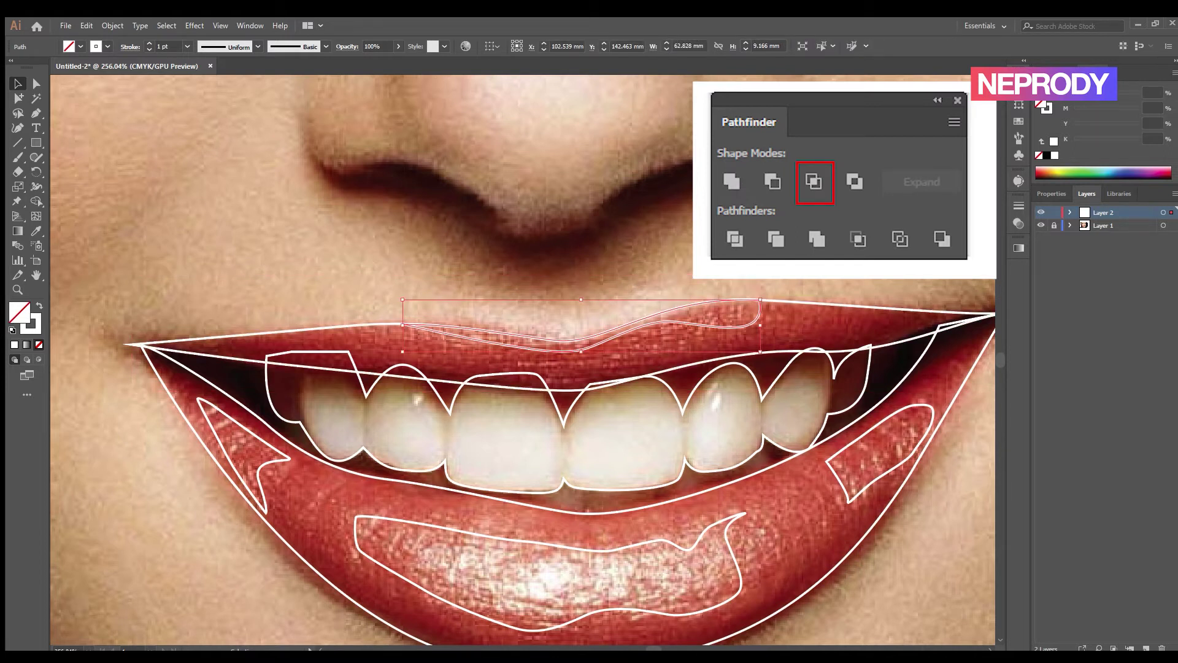
{"action": "left_click", "coordinate": [725, 301]}
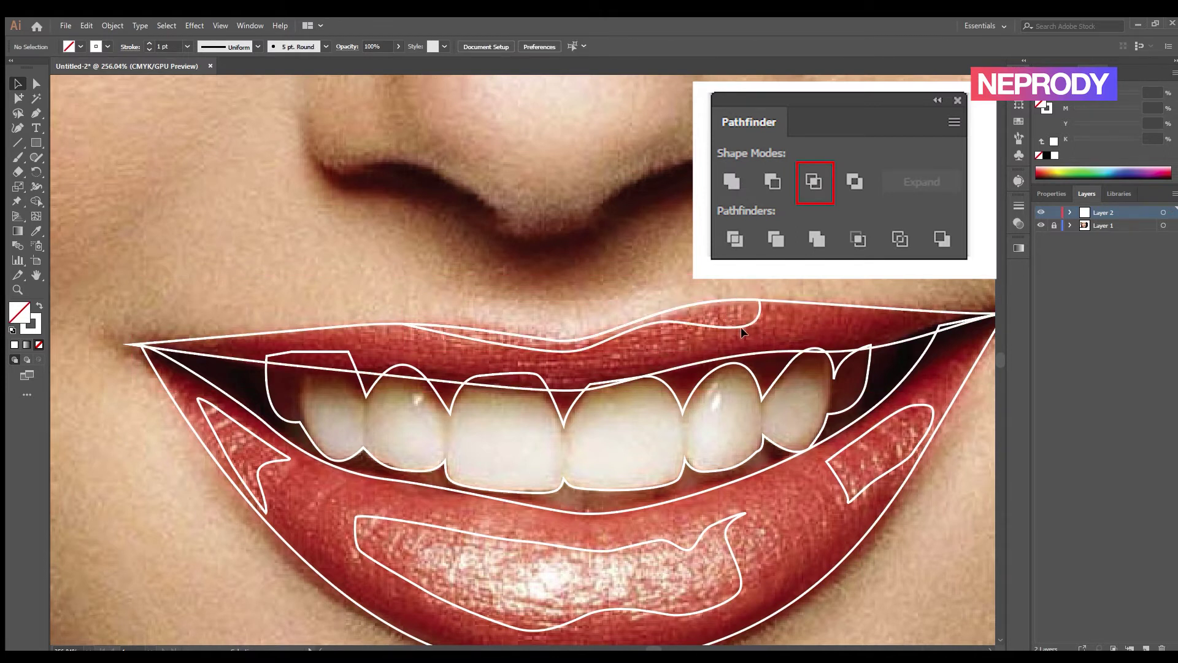
Group the central, right and left highlight shapes of the lower lip and deselect them
{"action": "left_click_drag", "start_coordinate": [661, 516], "coordinate": [644, 465]}
{"action": "left_click", "coordinate": [643, 486]}
{"action": "left_click", "coordinate": [846, 434], "text": "shift"}
{"action": "left_click", "coordinate": [268, 407], "text": "shift"}
{"action": "key", "text": "a"}
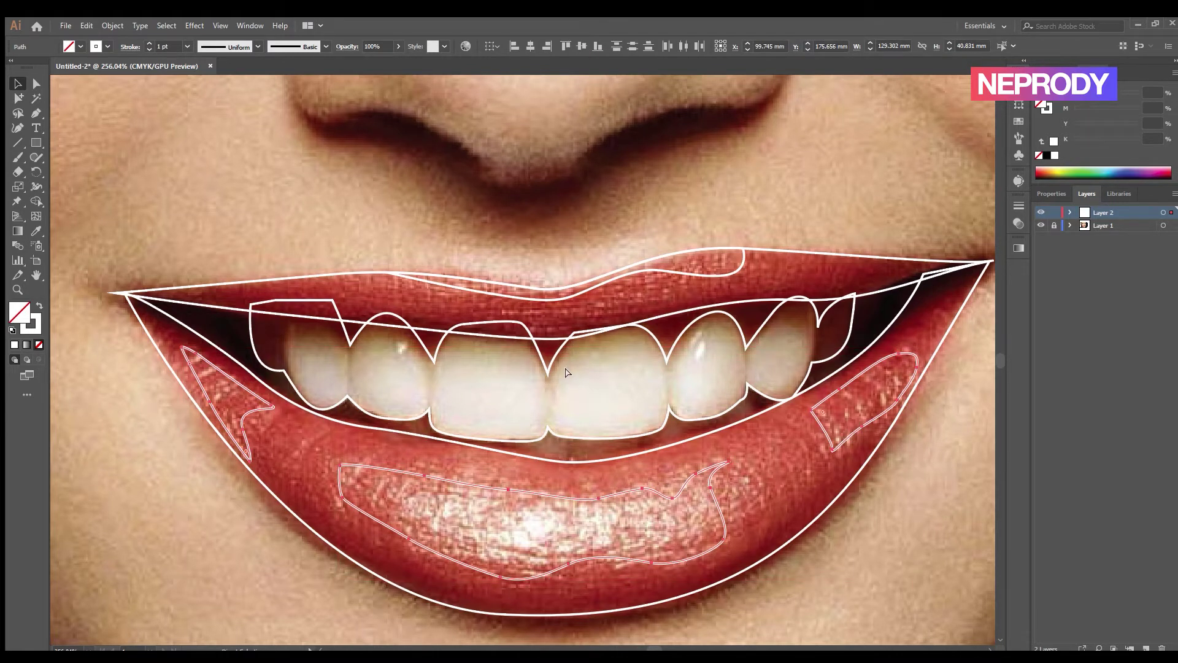
{"action": "key", "text": "ctrl+g"}
{"action": "left_click", "coordinate": [805, 499]}
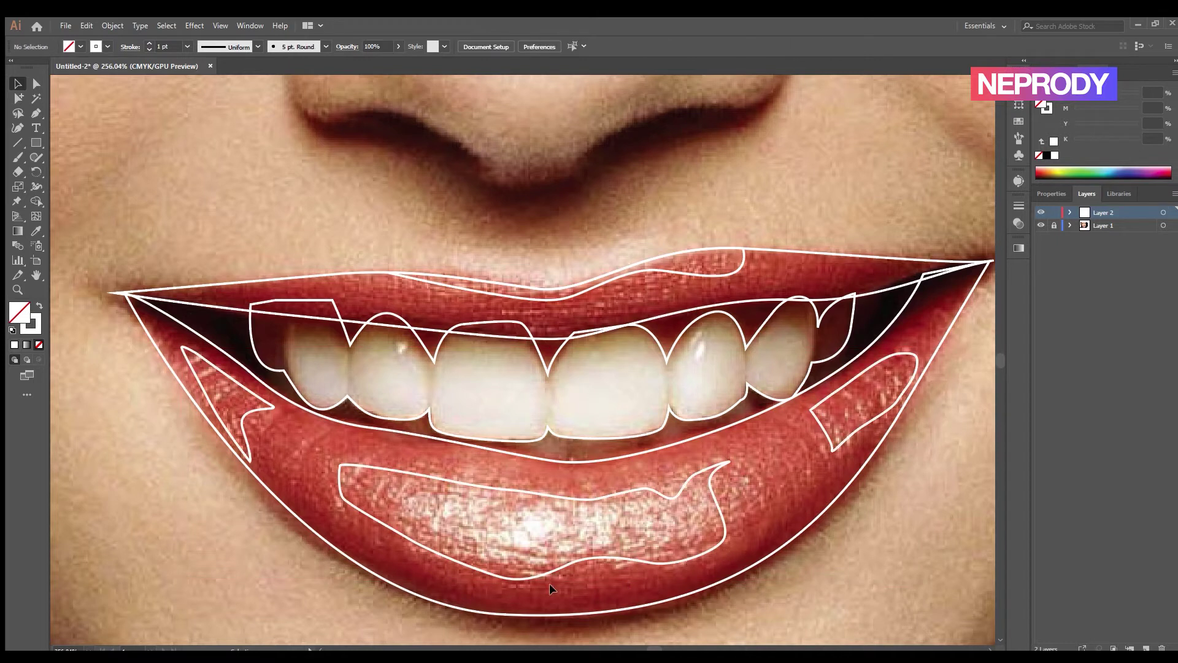
Trace the inner edge of a shadow along the lower lip's bottom from right to left, ending outside the lip
{"action": "key", "text": "p"}
{"action": "left_click", "coordinate": [875, 437]}
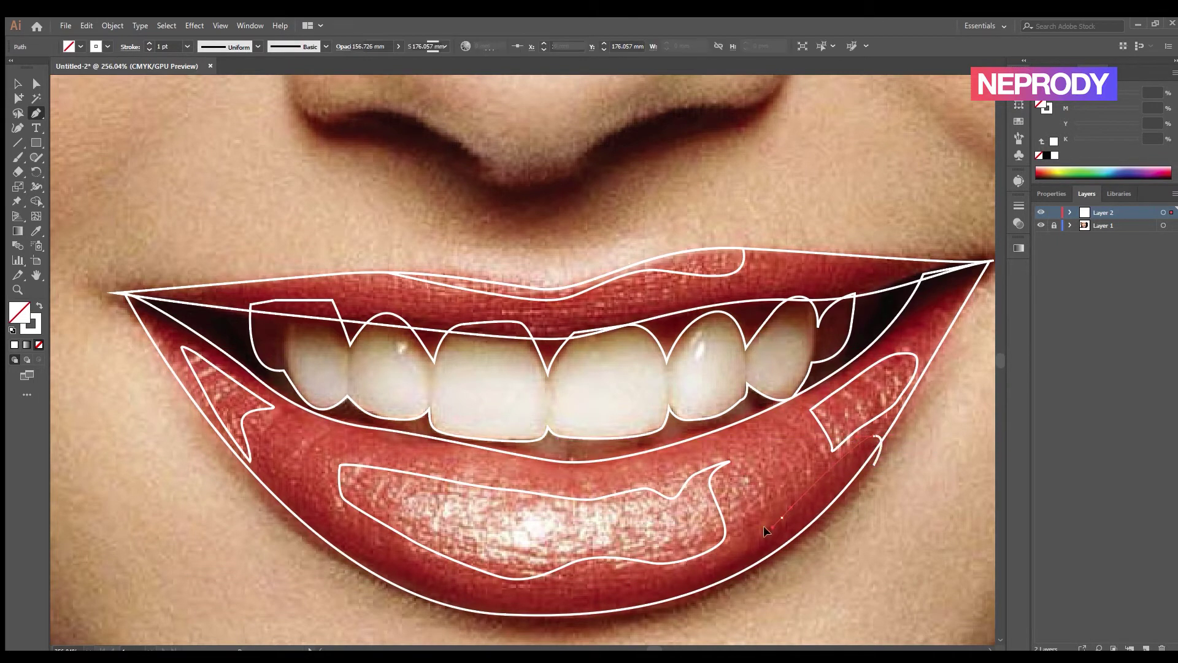
{"action": "left_click_drag", "start_coordinate": [727, 561], "coordinate": [730, 559]}
{"action": "left_click_drag", "start_coordinate": [513, 597], "coordinate": [395, 583]}
{"action": "left_click", "coordinate": [376, 541]}
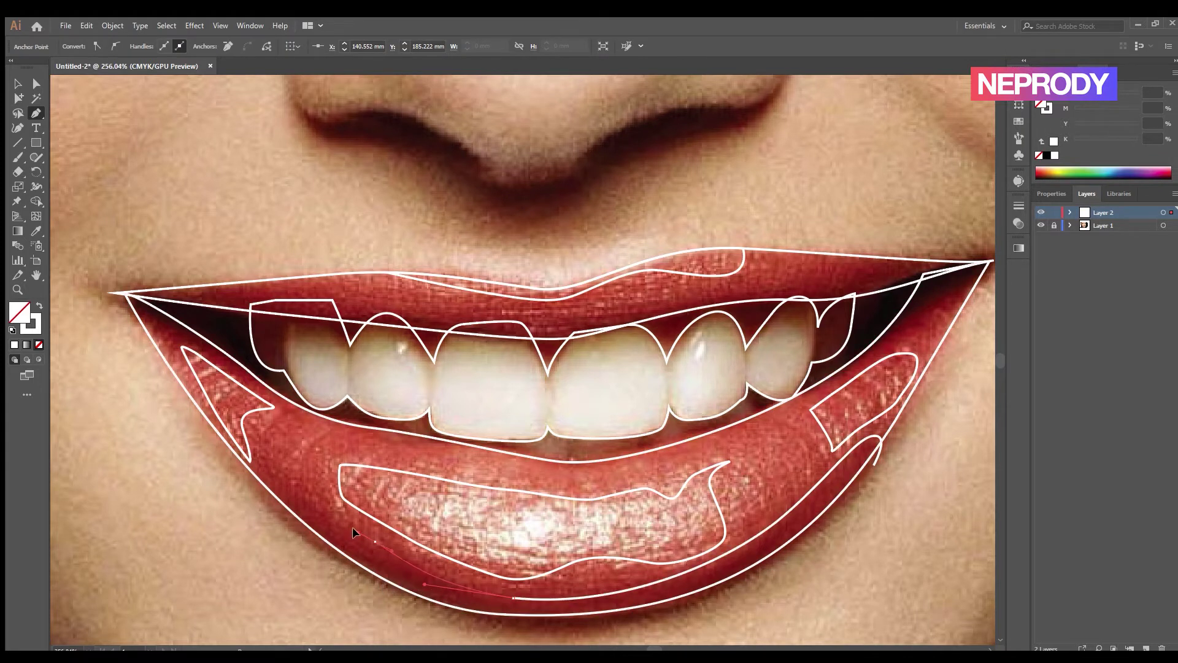
{"action": "left_click_drag", "start_coordinate": [291, 488], "coordinate": [244, 479]}
{"action": "left_click_drag", "start_coordinate": [251, 538], "coordinate": [284, 589]}
Continue the shadow path below the lower lip and close it at its starting point on the right
{"action": "left_click", "coordinate": [453, 635]}
{"action": "left_click_drag", "start_coordinate": [536, 591], "coordinate": [513, 528]}
{"action": "left_click", "coordinate": [543, 585]}
{"action": "left_click", "coordinate": [758, 553]}
{"action": "left_click", "coordinate": [837, 503]}
{"action": "left_click", "coordinate": [850, 402]}
Intersect the bottom shadow shape with a copy of the lower lip outline and deselect the result
{"action": "key", "text": "v"}
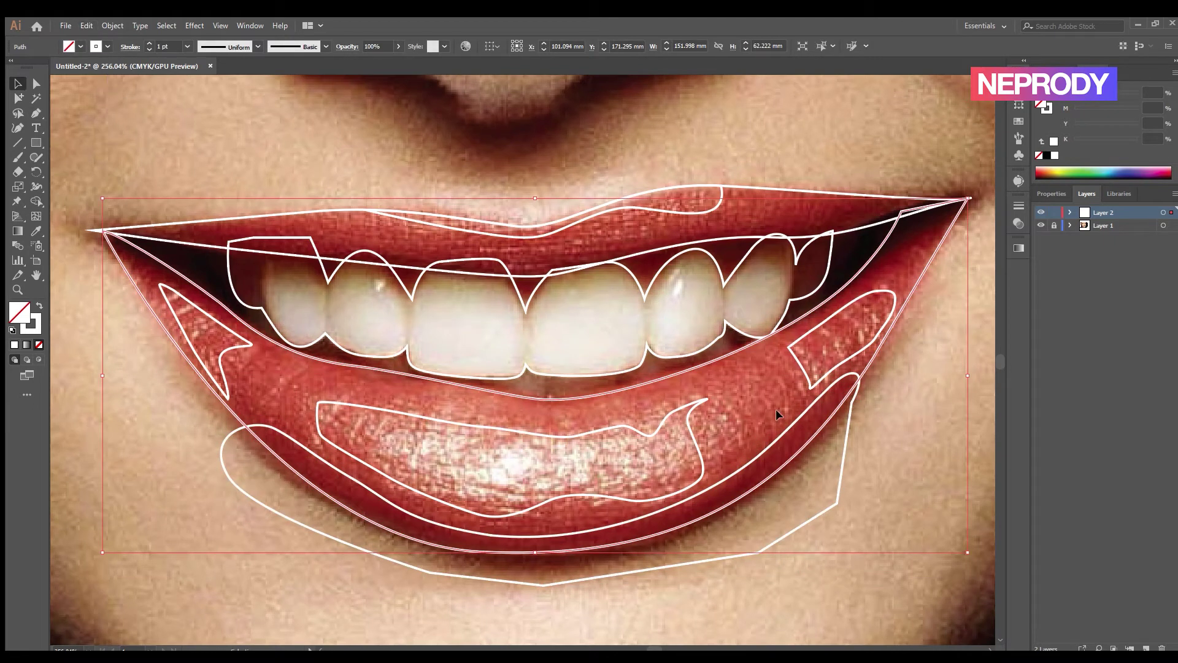
{"action": "left_click", "coordinate": [852, 407], "text": "shift"}
{"action": "key", "text": "ctrl+4"}
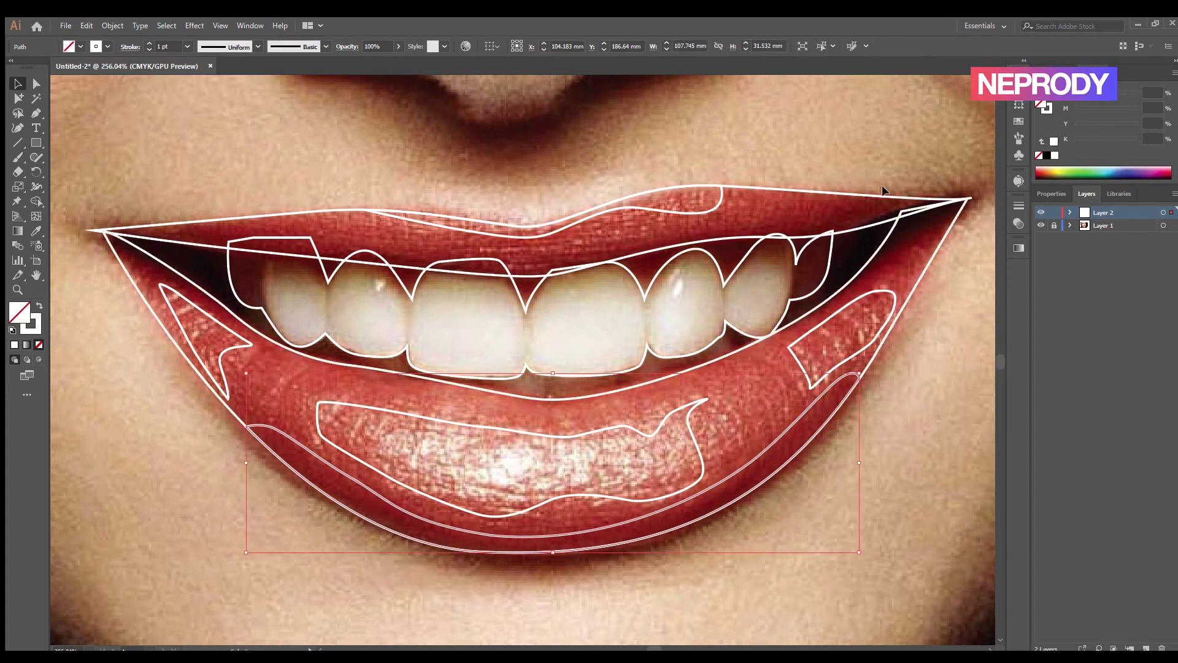
{"action": "left_click", "coordinate": [901, 381]}
Draw a closed shadow shape over the right corner of the lower lip, looping outside the mouth outline
{"action": "key", "text": "p"}
{"action": "left_click", "coordinate": [936, 276]}
{"action": "left_click_drag", "start_coordinate": [923, 251], "coordinate": [893, 254]}
{"action": "left_click_drag", "start_coordinate": [821, 315], "coordinate": [783, 328]}
{"action": "left_click", "coordinate": [782, 316]}
{"action": "left_click", "coordinate": [833, 200]}
{"action": "left_click", "coordinate": [905, 155]}
{"action": "left_click", "coordinate": [960, 157]}
{"action": "left_click", "coordinate": [981, 178]}
{"action": "left_click", "coordinate": [983, 196]}
{"action": "left_click", "coordinate": [936, 275]}
Draw a closed shadow shape over the left corner of the lower lip, looping outside the mouth outline
{"action": "left_click", "coordinate": [305, 351]}
{"action": "left_click_drag", "start_coordinate": [206, 310], "coordinate": [184, 300]}
{"action": "mouse_move", "coordinate": [148, 285]}
{"action": "left_mouse_down"}
{"action": "mouse_move", "coordinate": [141, 296]}
{"action": "mouse_move", "coordinate": [93, 275]}
{"action": "left_mouse_up"}
{"action": "left_click", "coordinate": [160, 351]}
{"action": "left_click", "coordinate": [93, 220]}
{"action": "left_click", "coordinate": [111, 186]}
{"action": "left_click", "coordinate": [174, 186]}
{"action": "left_click", "coordinate": [306, 351]}
Intersect the right and left corner shadow shapes with copies of the lower lip outline and deselect
{"action": "key", "text": "v"}
{"action": "left_click", "coordinate": [642, 379]}
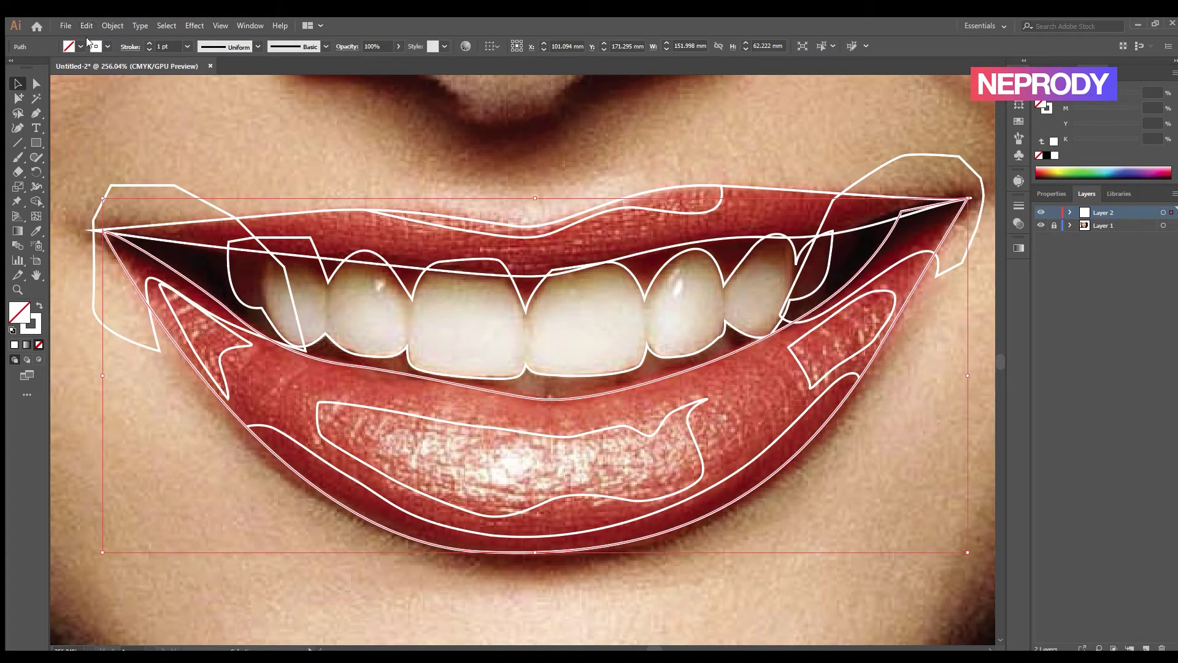
{"action": "left_click", "coordinate": [932, 310]}
{"action": "left_click", "coordinate": [918, 281]}
{"action": "left_click", "coordinate": [962, 260], "text": "shift"}
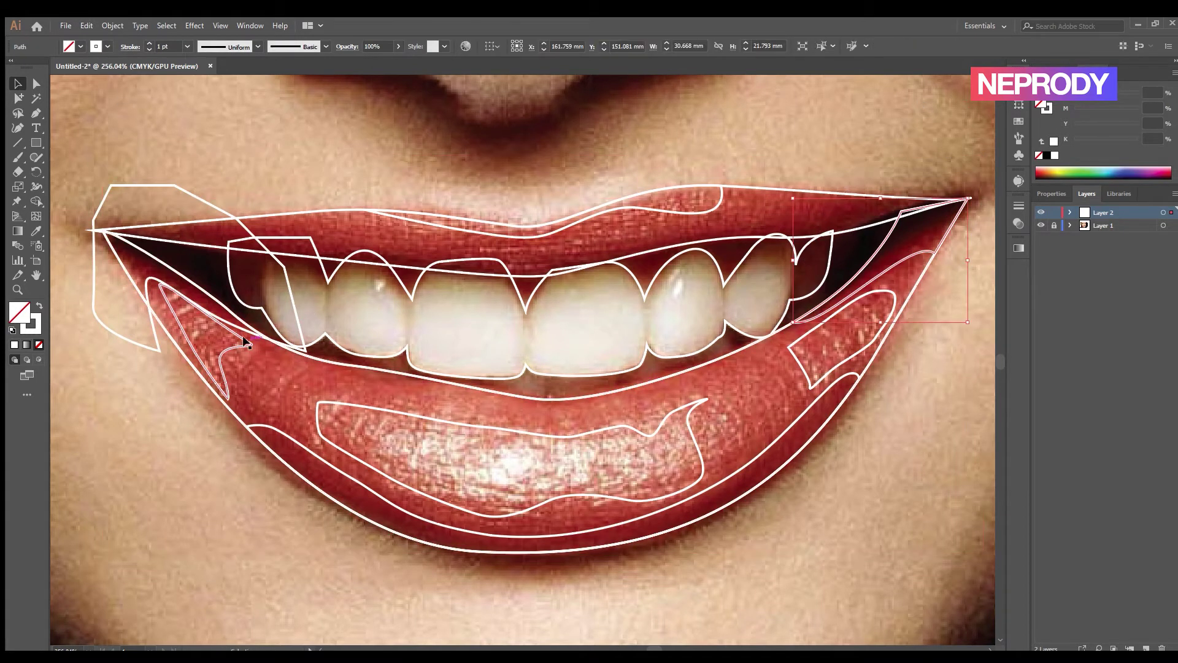
{"action": "left_click", "coordinate": [300, 344]}
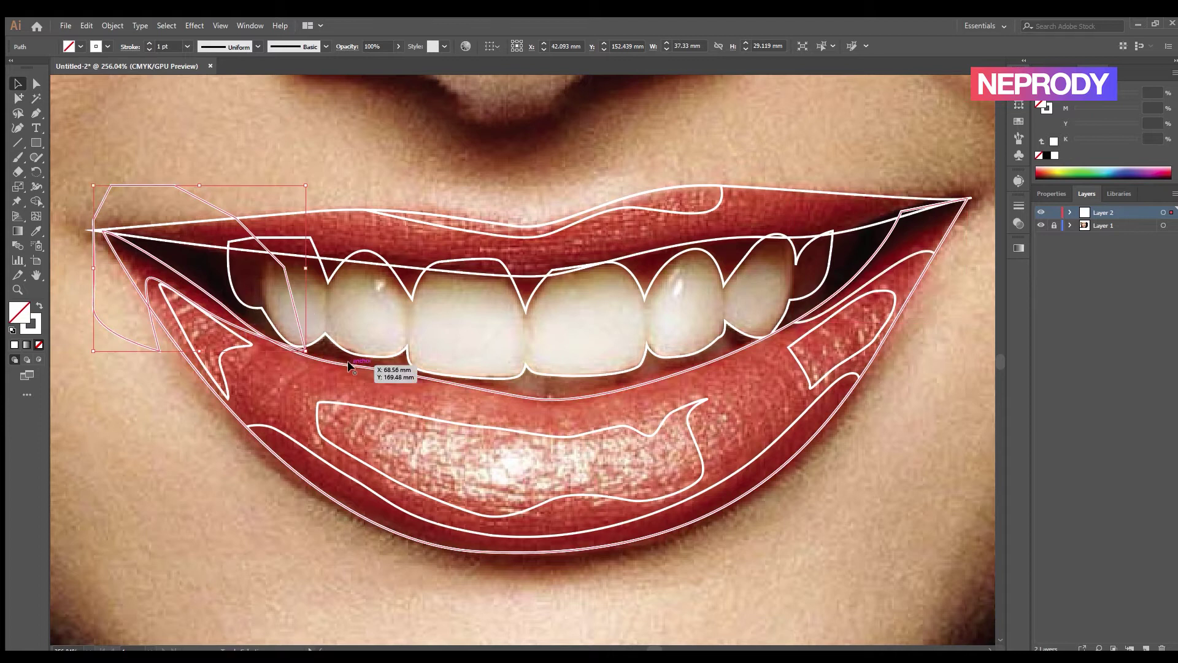
{"action": "left_click", "coordinate": [350, 363], "text": "shift"}
{"action": "left_click", "coordinate": [917, 107]}
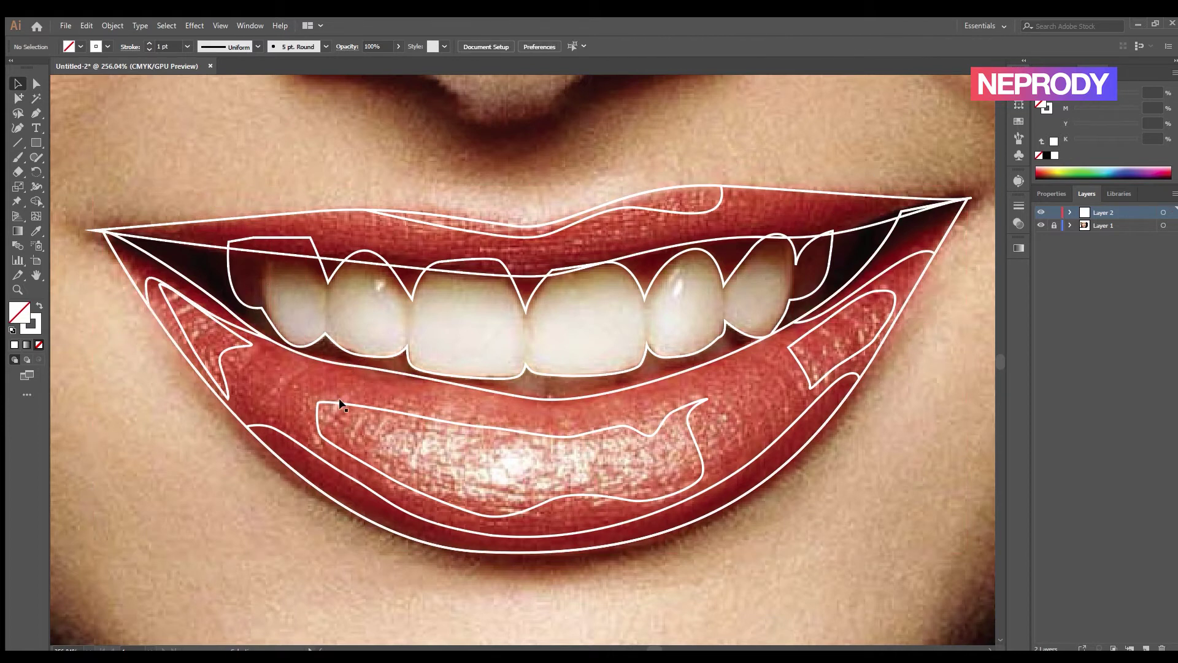
Draw a curved crease line on the left of the lower lip and set its stroke to cyan (C 63.92, M 0, Y 12.55, K 0)
{"action": "key", "text": "p"}
{"action": "left_click", "coordinate": [305, 366]}
{"action": "left_click_drag", "start_coordinate": [267, 459], "coordinate": [269, 460]}
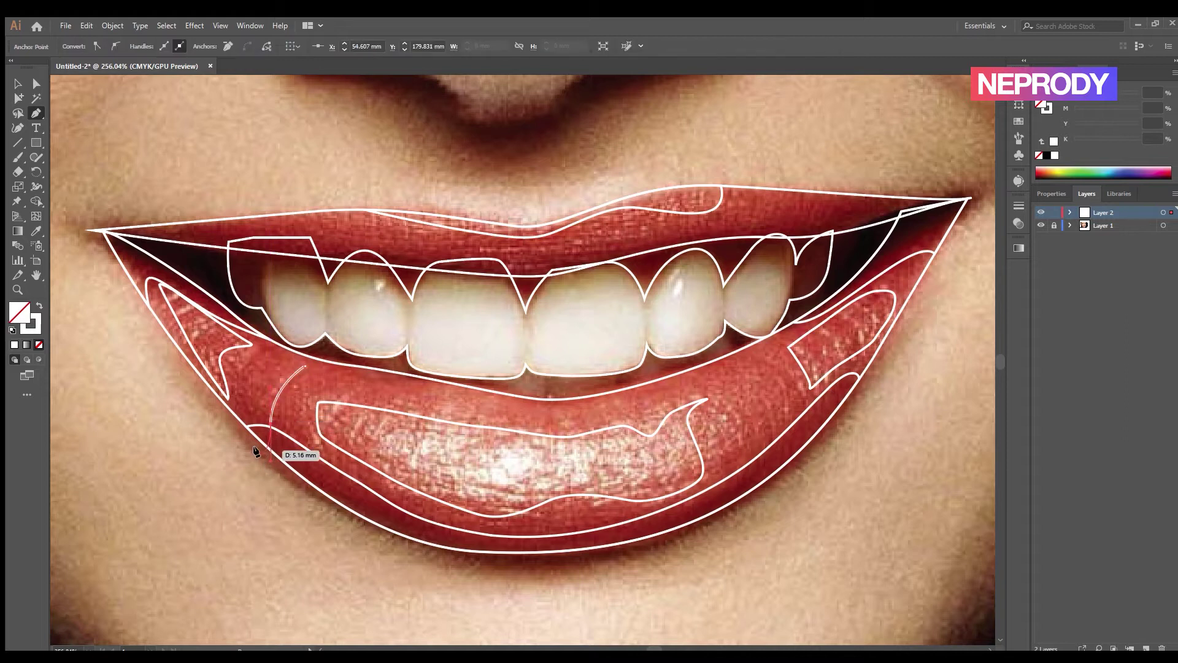
{"action": "left_click", "coordinate": [33, 324]}
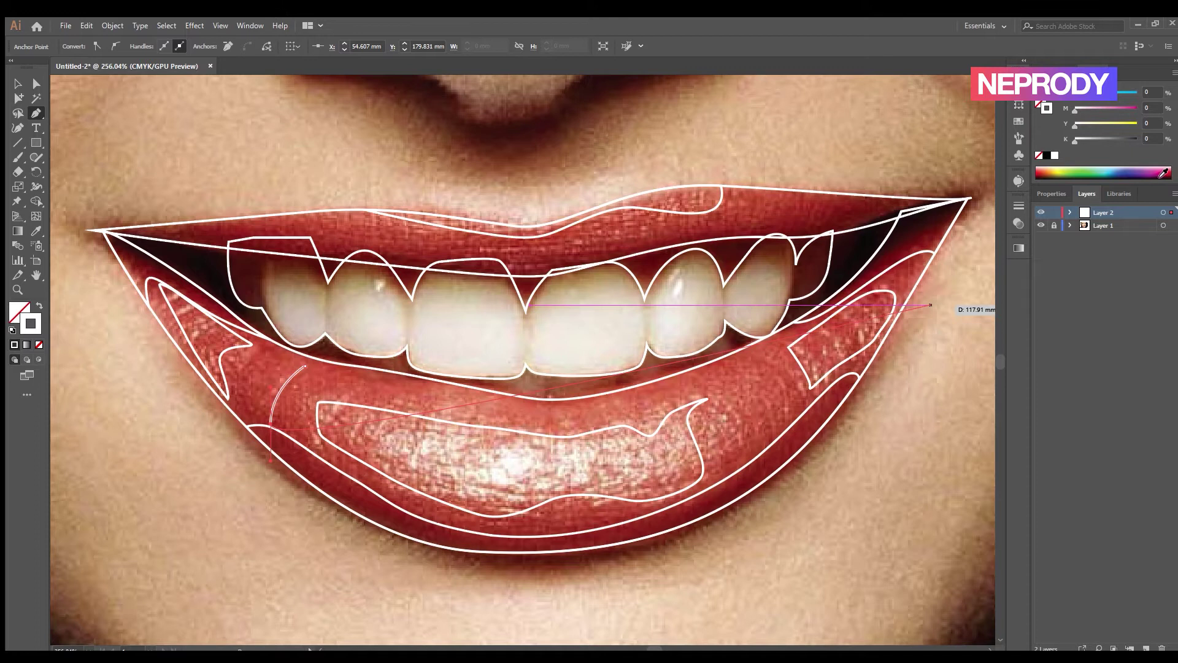
{"action": "left_click", "coordinate": [1106, 174]}
{"action": "left_click", "coordinate": [506, 332], "text": "ctrl"}
Draw three curved crease lines across the left end of the central highlight and one near its middle
{"action": "left_click", "coordinate": [350, 392]}
{"action": "mouse_move", "coordinate": [313, 453]}
{"action": "left_mouse_down"}
{"action": "mouse_move", "coordinate": [308, 480]}
{"action": "mouse_move", "coordinate": [376, 506]}
{"action": "left_mouse_up"}
{"action": "left_click", "coordinate": [373, 415], "text": "ctrl"}
{"action": "left_click", "coordinate": [384, 396]}
{"action": "left_click", "coordinate": [373, 435], "text": "ctrl"}
{"action": "left_click", "coordinate": [401, 410]}
{"action": "left_click", "coordinate": [415, 457], "text": "ctrl"}
{"action": "left_click", "coordinate": [499, 423]}
{"action": "left_click_drag", "start_coordinate": [485, 501], "coordinate": [485, 521]}
{"action": "left_click", "coordinate": [534, 470], "text": "ctrl"}
Draw a series of separate curved crease lines on the lower lip from right of the central highlight through the right highlight
{"action": "left_click", "coordinate": [714, 389]}
{"action": "mouse_move", "coordinate": [742, 448]}
{"action": "left_mouse_down"}
{"action": "mouse_move", "coordinate": [740, 469]}
{"action": "mouse_move", "coordinate": [772, 476]}
{"action": "left_mouse_up"}
{"action": "left_click", "coordinate": [747, 381], "text": "ctrl"}
{"action": "left_click", "coordinate": [740, 371]}
{"action": "left_click", "coordinate": [762, 356], "text": "ctrl"}
{"action": "left_click", "coordinate": [767, 360]}
{"action": "left_click_drag", "start_coordinate": [787, 430], "coordinate": [774, 477]}
{"action": "left_click", "coordinate": [787, 363], "text": "ctrl"}
{"action": "left_click", "coordinate": [783, 360]}
{"action": "left_click_drag", "start_coordinate": [810, 419], "coordinate": [810, 441]}
{"action": "left_click", "coordinate": [829, 343], "text": "ctrl"}
{"action": "left_click", "coordinate": [806, 346]}
{"action": "mouse_move", "coordinate": [821, 387]}
{"action": "left_mouse_down"}
{"action": "mouse_move", "coordinate": [812, 399]}
{"action": "mouse_move", "coordinate": [828, 406]}
{"action": "left_mouse_up"}
{"action": "left_click", "coordinate": [826, 337], "text": "ctrl"}
{"action": "left_click", "coordinate": [829, 331]}
{"action": "left_click", "coordinate": [837, 319], "text": "ctrl"}
{"action": "left_click", "coordinate": [842, 323]}
{"action": "left_click_drag", "start_coordinate": [852, 363], "coordinate": [847, 388]}
{"action": "left_click", "coordinate": [816, 369], "text": "ctrl"}
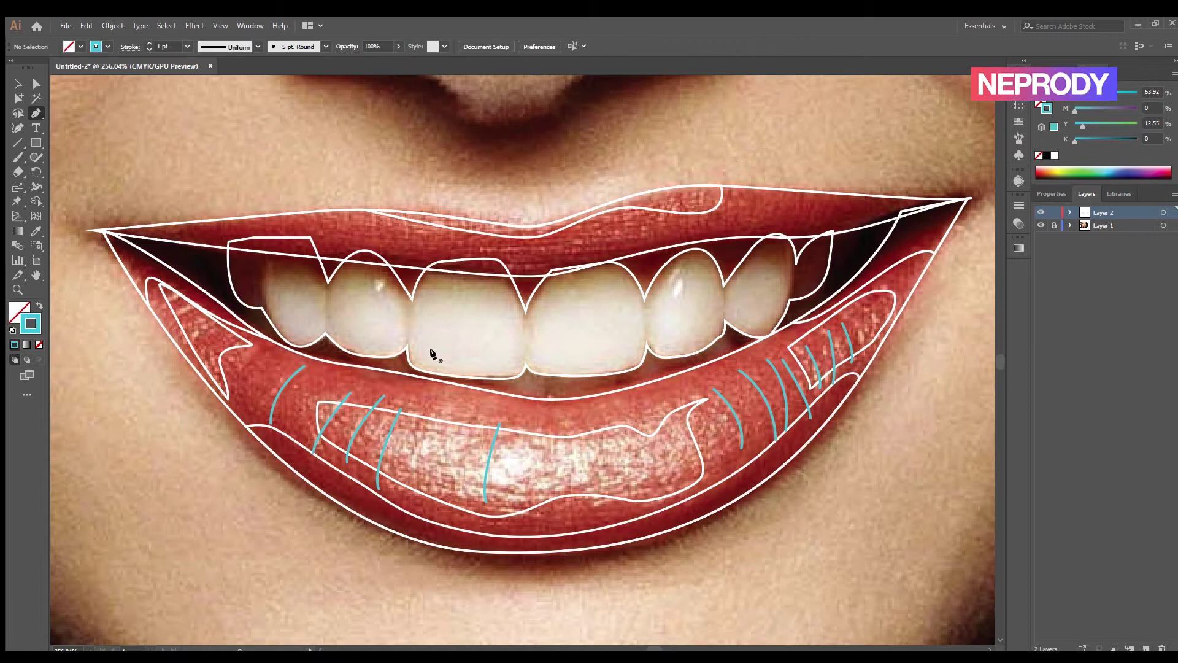
Add short crease lines over the lower lip's left highlight and a longer one just right of it
{"action": "left_click", "coordinate": [215, 322]}
{"action": "mouse_move", "coordinate": [194, 345]}
{"action": "left_mouse_down"}
{"action": "mouse_move", "coordinate": [190, 356]}
{"action": "mouse_move", "coordinate": [170, 329]}
{"action": "mouse_move", "coordinate": [187, 349]}
{"action": "left_mouse_up"}
{"action": "left_click", "coordinate": [203, 310], "text": "ctrl"}
{"action": "left_click", "coordinate": [197, 306]}
{"action": "left_click", "coordinate": [200, 313], "text": "ctrl"}
{"action": "left_click", "coordinate": [206, 314]}
{"action": "left_click", "coordinate": [258, 353], "text": "ctrl"}
{"action": "left_click", "coordinate": [281, 359]}
{"action": "left_click_drag", "start_coordinate": [246, 398], "coordinate": [245, 415]}
Fill the gaps across the central highlight with further separate curved crease lines
{"action": "left_click", "coordinate": [442, 405], "text": "ctrl"}
{"action": "left_click", "coordinate": [479, 412]}
{"action": "mouse_move", "coordinate": [458, 491]}
{"action": "left_mouse_down"}
{"action": "mouse_move", "coordinate": [463, 525]}
{"action": "mouse_move", "coordinate": [428, 521]}
{"action": "left_mouse_up"}
{"action": "left_click", "coordinate": [448, 402], "text": "ctrl"}
{"action": "left_click", "coordinate": [429, 398]}
{"action": "left_click", "coordinate": [522, 418], "text": "ctrl"}
{"action": "left_click", "coordinate": [553, 423]}
{"action": "left_click", "coordinate": [540, 416], "text": "ctrl"}
{"action": "mouse_move", "coordinate": [566, 502]}
{"action": "left_mouse_down"}
{"action": "mouse_move", "coordinate": [563, 525]}
{"action": "mouse_move", "coordinate": [534, 527]}
{"action": "left_mouse_up"}
{"action": "left_click", "coordinate": [536, 419]}
{"action": "left_click", "coordinate": [610, 429], "text": "ctrl"}
{"action": "left_click", "coordinate": [607, 419]}
{"action": "mouse_move", "coordinate": [626, 485]}
{"action": "left_mouse_down"}
{"action": "mouse_move", "coordinate": [618, 515]}
{"action": "mouse_move", "coordinate": [655, 513]}
{"action": "left_mouse_up"}
{"action": "left_click", "coordinate": [641, 410], "text": "ctrl"}
{"action": "left_click", "coordinate": [654, 400]}
{"action": "left_click", "coordinate": [681, 398], "text": "ctrl"}
{"action": "left_click", "coordinate": [677, 399]}
{"action": "left_click_drag", "start_coordinate": [701, 477], "coordinate": [686, 496]}
{"action": "left_click", "coordinate": [684, 495], "text": "ctrl"}
Select all the cyan crease lines on the lower lip and group them
{"action": "key", "text": "v"}
{"action": "left_click", "coordinate": [728, 405]}
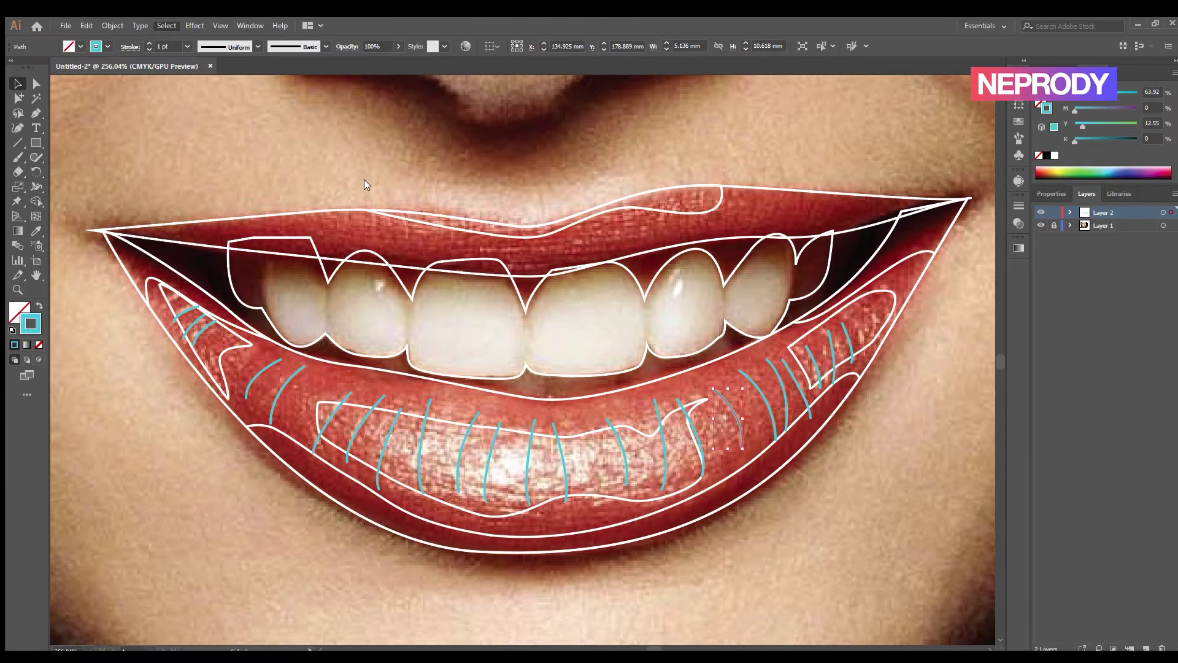
{"action": "key", "text": "ctrl+a"}
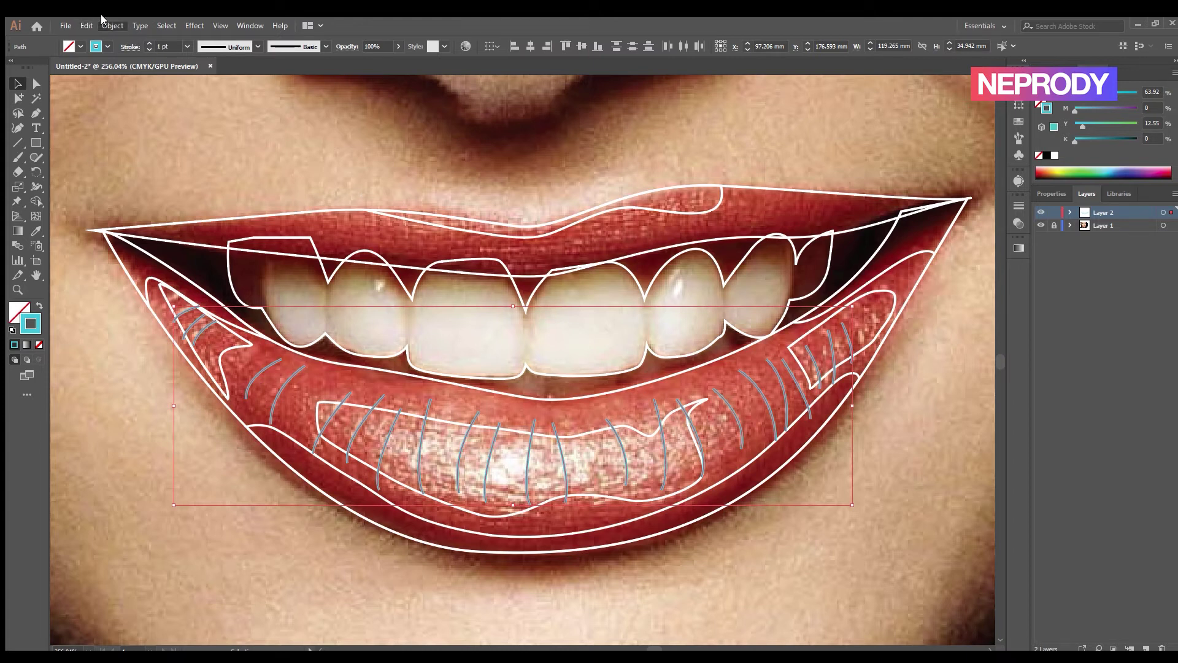
{"action": "key", "text": "ctrl+g"}
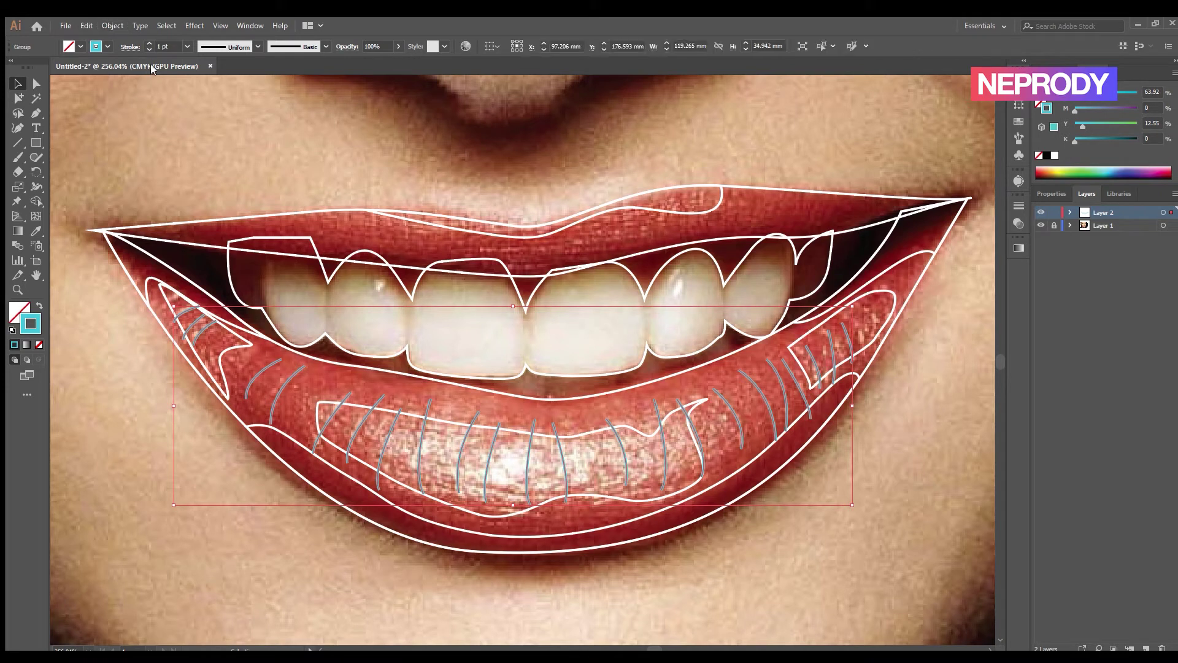
Fill the lower lip outline with a solid red sampled from the photo's lower lip
{"action": "left_click", "coordinate": [107, 234]}
{"action": "left_click", "coordinate": [31, 231]}
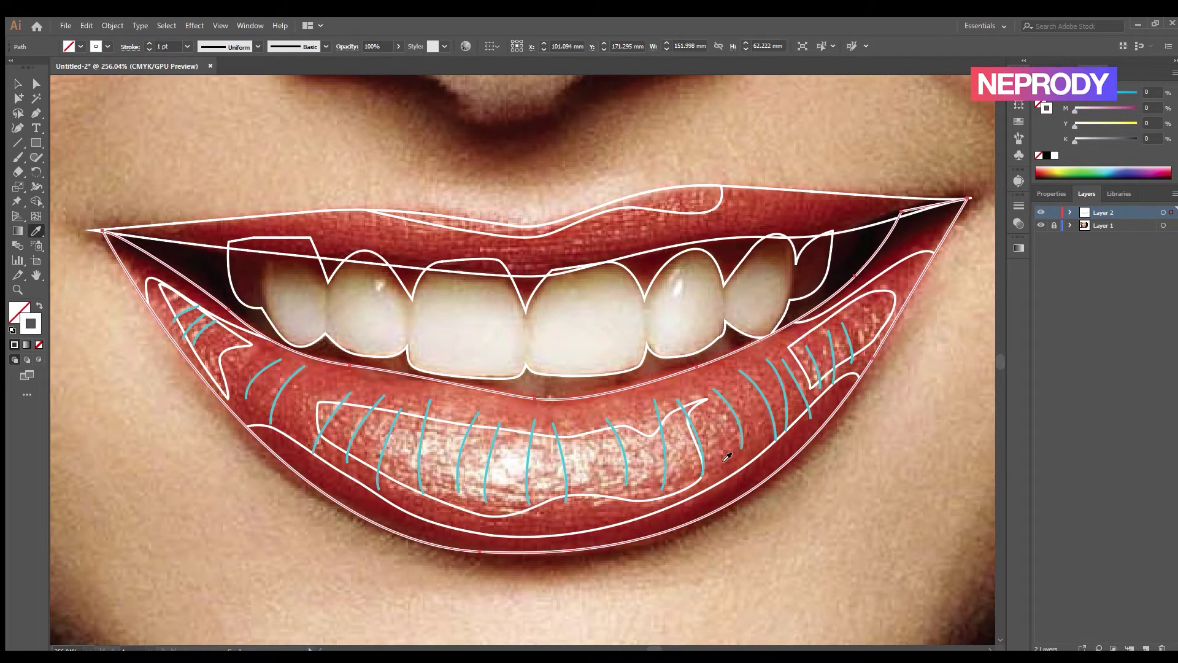
{"action": "left_click", "coordinate": [726, 454]}
{"action": "key", "text": "ctrl+z"}
{"action": "left_click", "coordinate": [299, 414]}
{"action": "key", "text": "ctrl+z"}
{"action": "left_click", "coordinate": [297, 417]}
{"action": "key", "text": "v"}
{"action": "left_click", "coordinate": [400, 508]}
{"action": "left_click", "coordinate": [905, 387]}
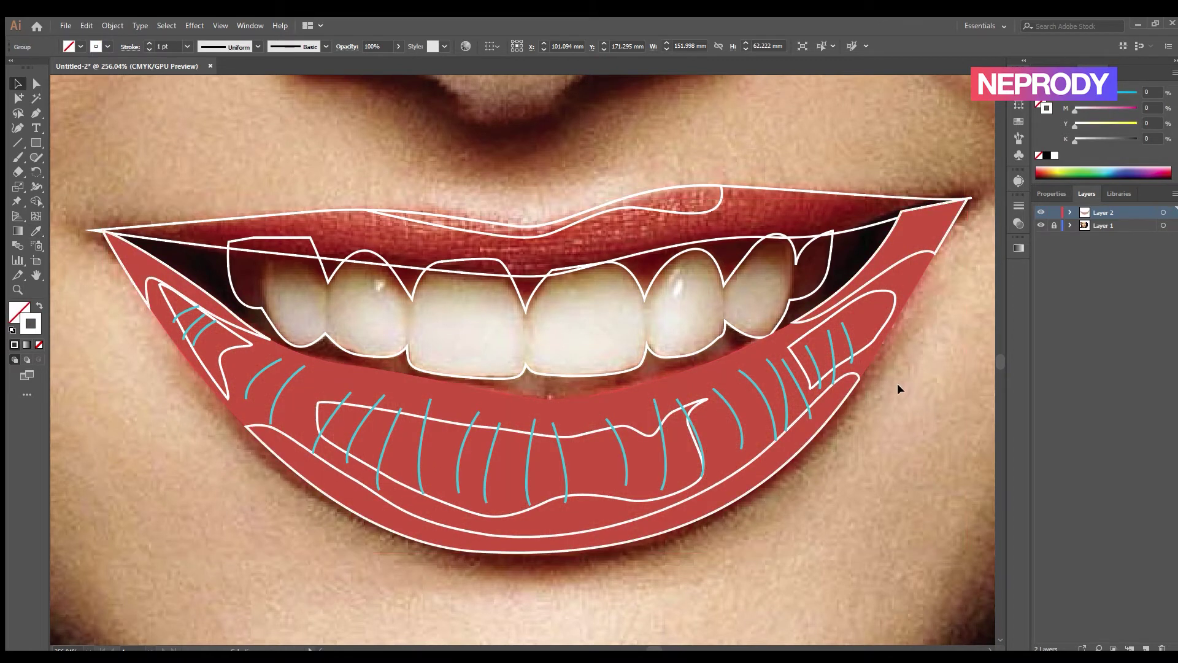
Fill the lower lip's shadow shapes with a darker version of the lip red, C 27.36, M 89.4, Y 89.06, K 25.63
{"action": "left_click", "coordinate": [822, 398]}
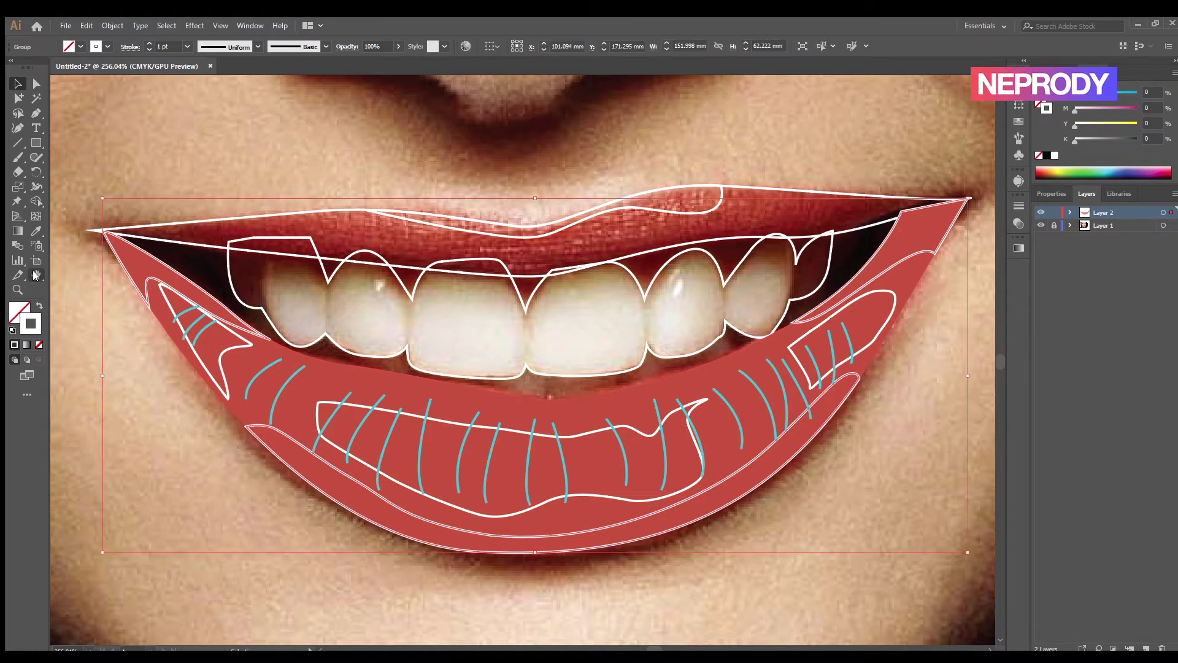
{"action": "left_click", "coordinate": [37, 231]}
{"action": "left_click", "coordinate": [416, 397]}
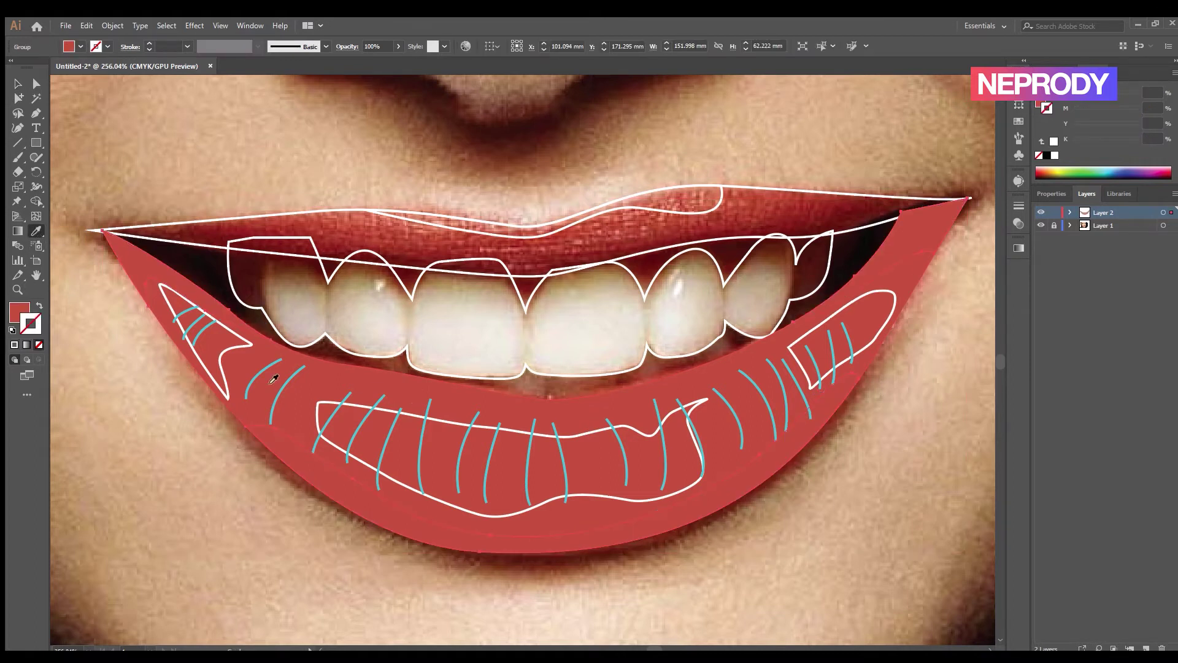
{"action": "left_click", "coordinate": [16, 310]}
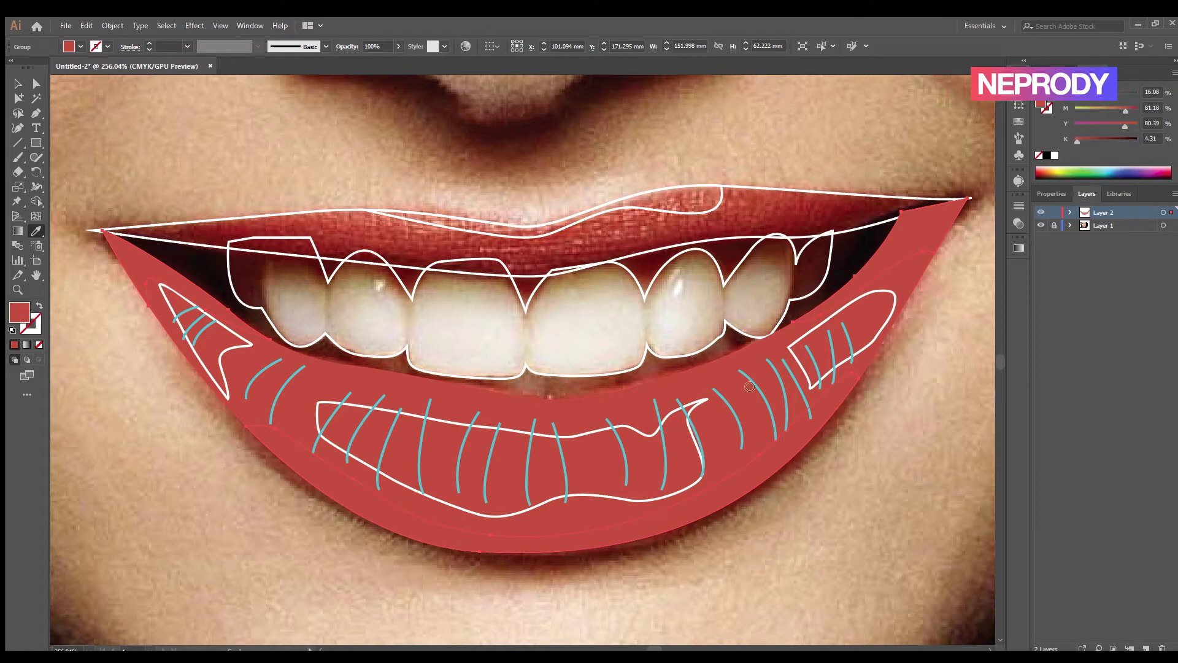
{"action": "left_click", "coordinate": [949, 327]}
Fill the lower lip's highlight shapes with light pink, C 7.75, M 62.8, Y 50.7, K 0.16
{"action": "left_click", "coordinate": [806, 338], "text": "ctrl"}
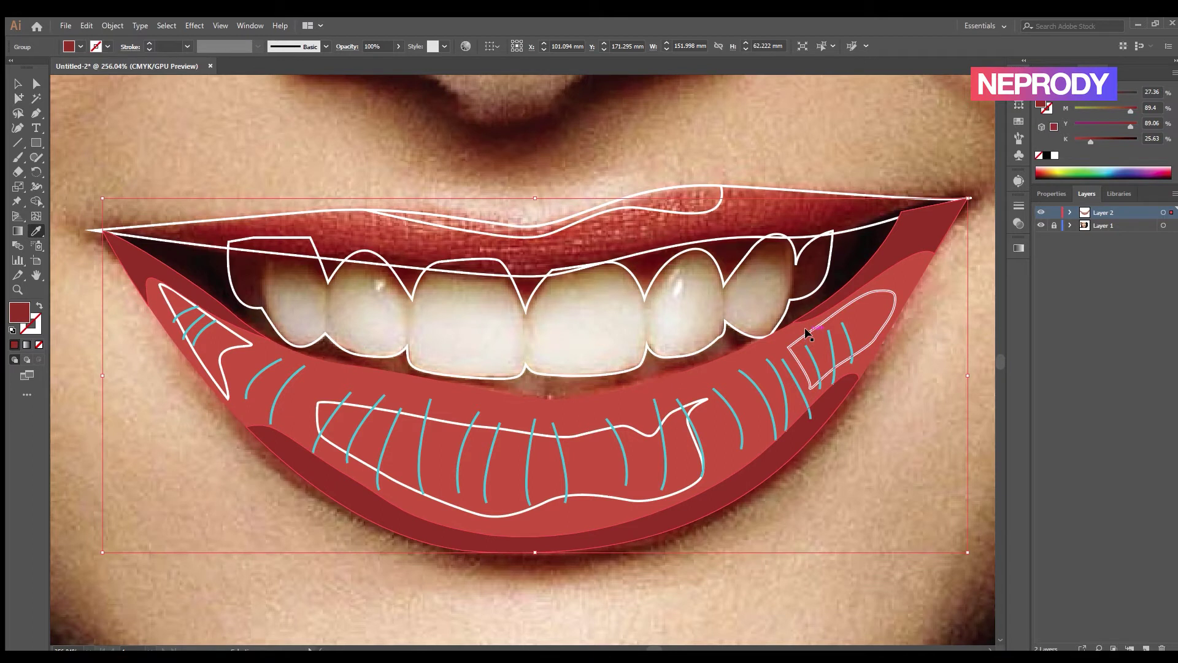
{"action": "left_click", "coordinate": [825, 332]}
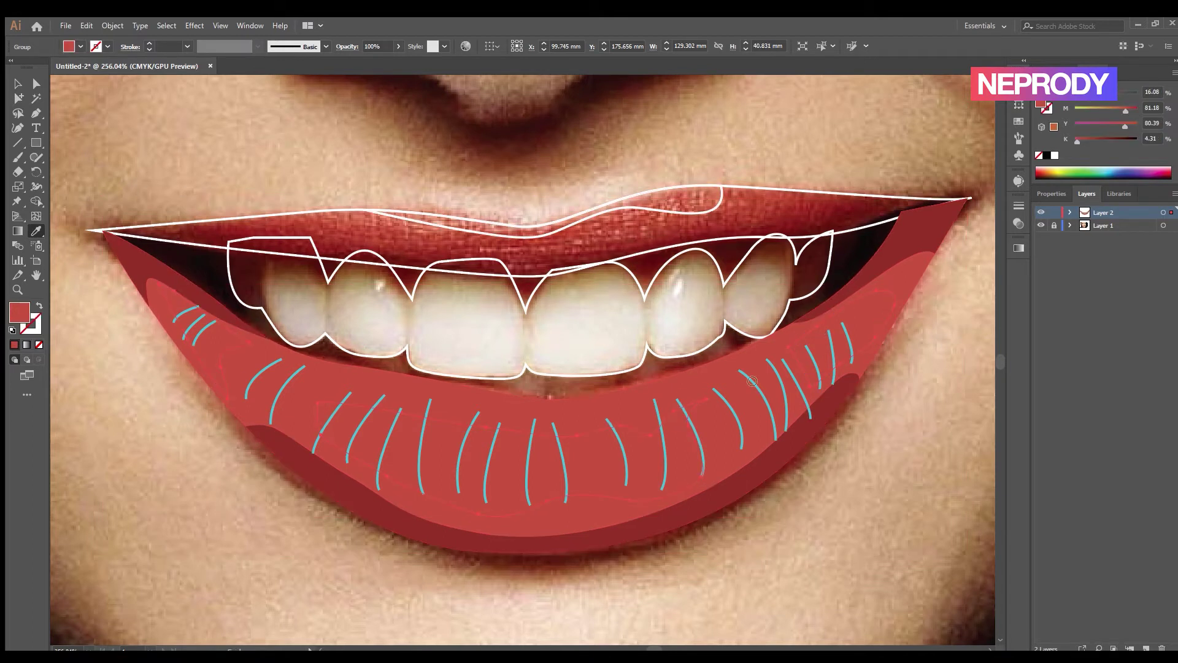
{"action": "left_click", "coordinate": [922, 324]}
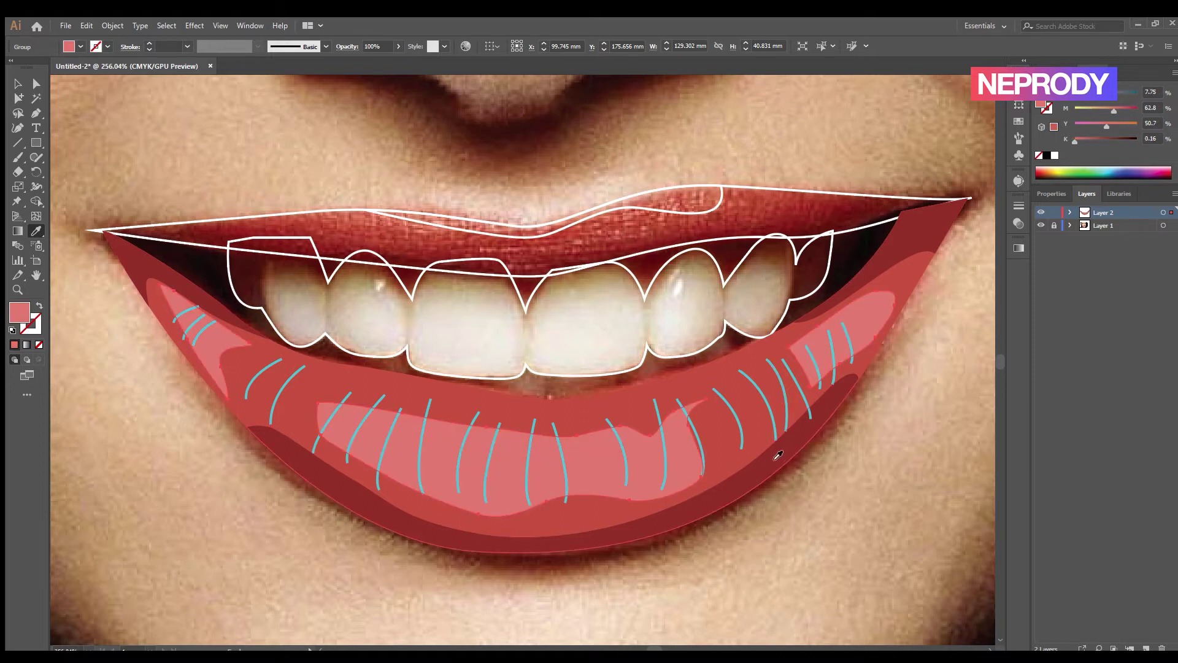
{"action": "key", "text": "v"}
{"action": "left_click", "coordinate": [801, 486]}
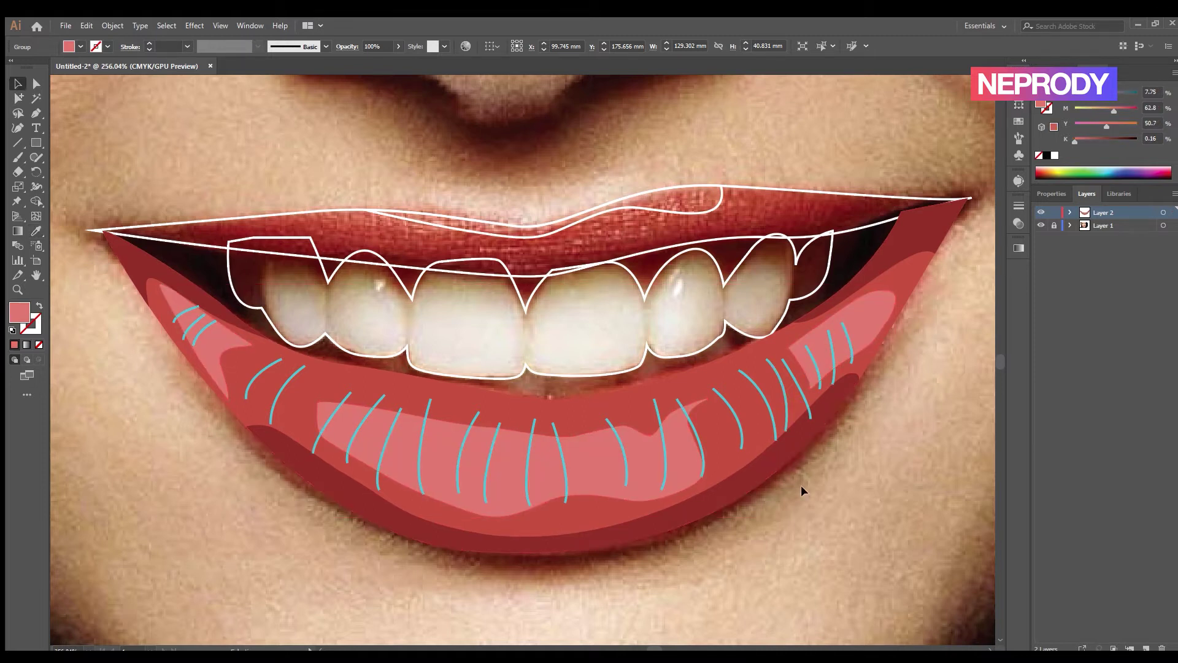
Give the lower lip's grouped crease lines a white stroke with a width profile tapering at both ends
{"action": "left_click", "coordinate": [774, 421]}
{"action": "left_click", "coordinate": [30, 323]}
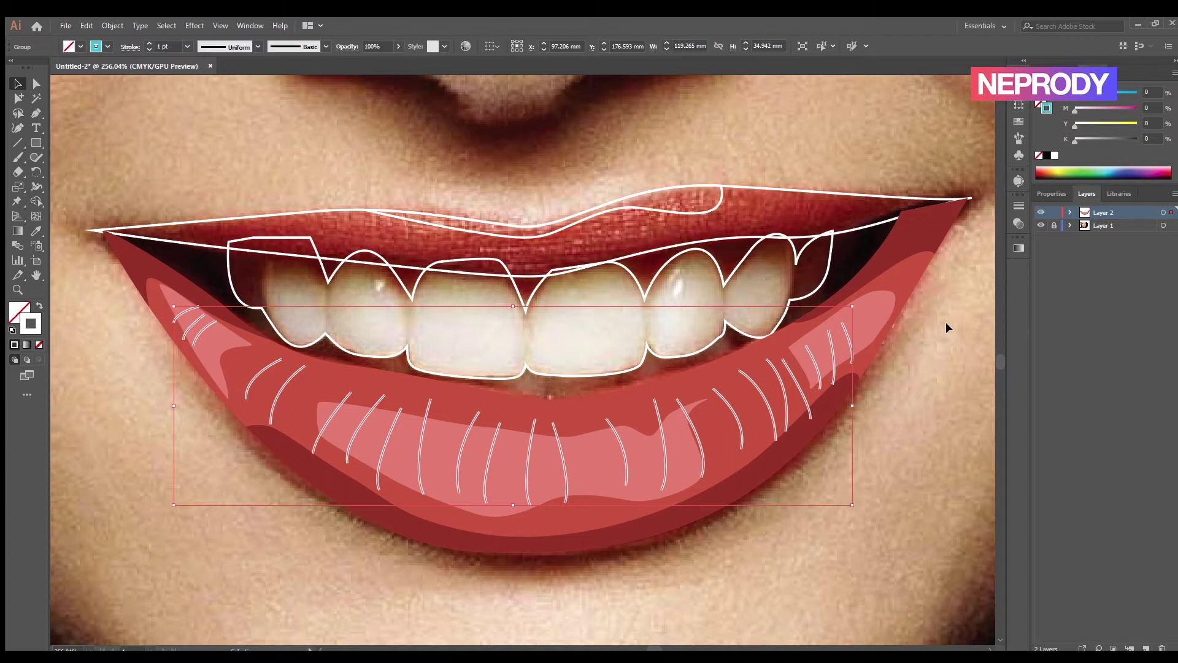
{"action": "left_click", "coordinate": [886, 467]}
{"action": "left_click", "coordinate": [735, 414]}
{"action": "left_click", "coordinate": [258, 47]}
{"action": "left_click", "coordinate": [242, 95]}
{"action": "left_click", "coordinate": [341, 115]}
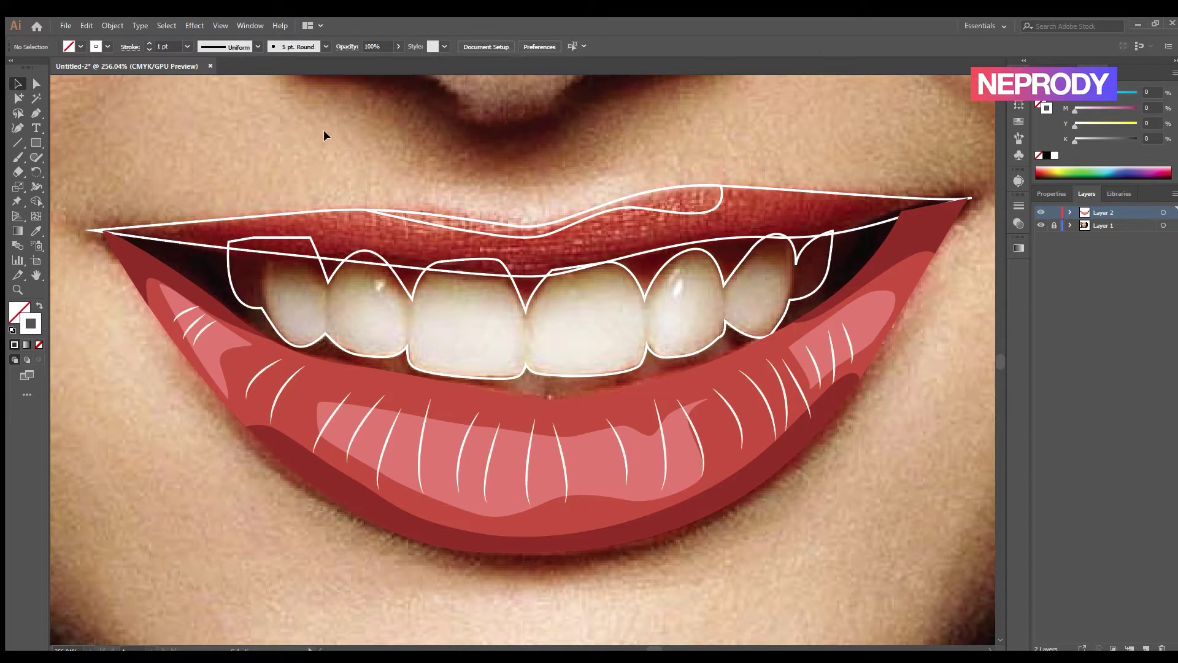
Draw a closed shadow shape curving along the middle of the upper lip and looping outside both mouth corners and below the lip
{"action": "left_click_drag", "start_coordinate": [620, 315], "coordinate": [639, 361]}
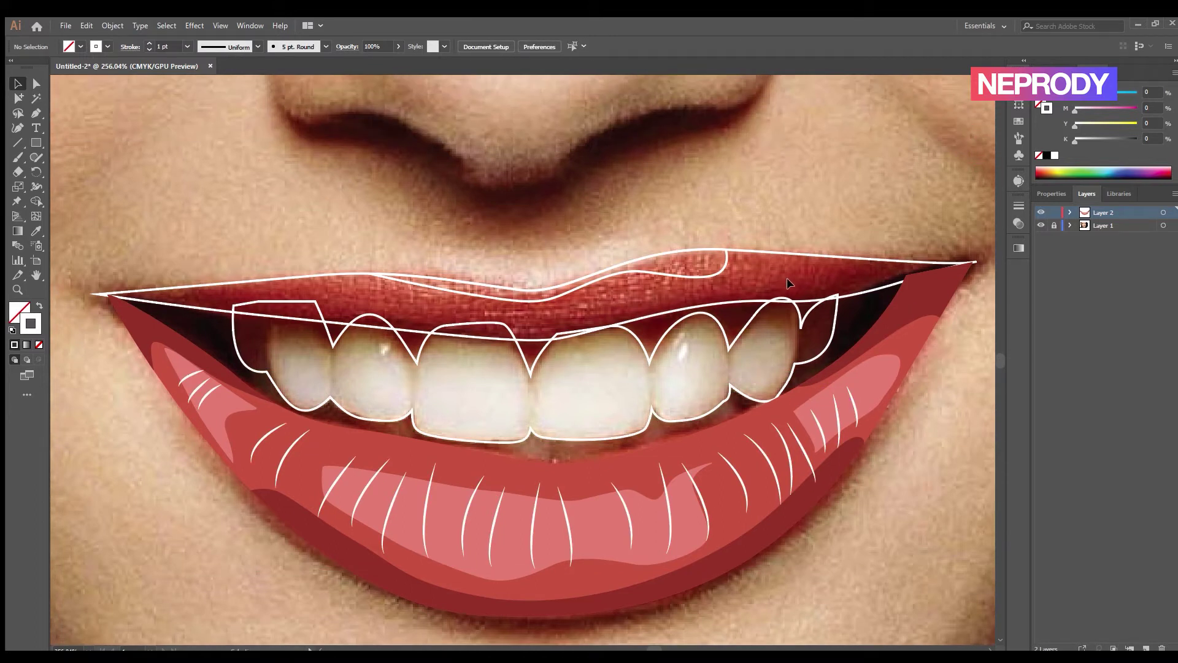
{"action": "left_click", "coordinate": [36, 113]}
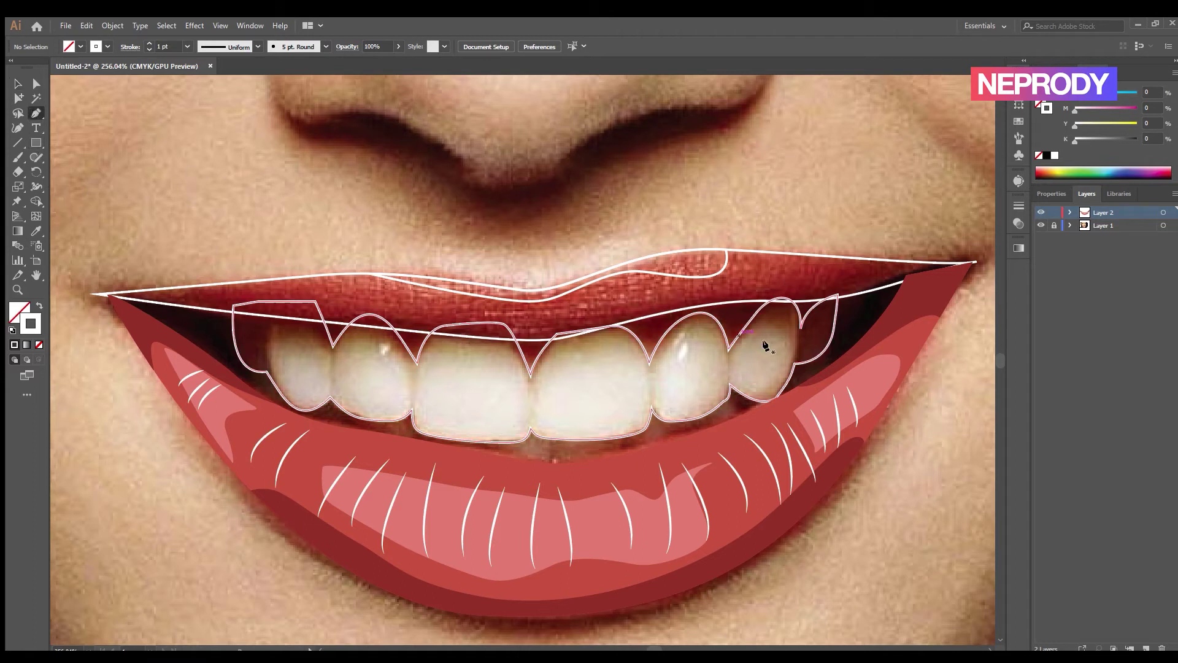
{"action": "left_click", "coordinate": [894, 254]}
{"action": "left_click_drag", "start_coordinate": [803, 274], "coordinate": [753, 284]}
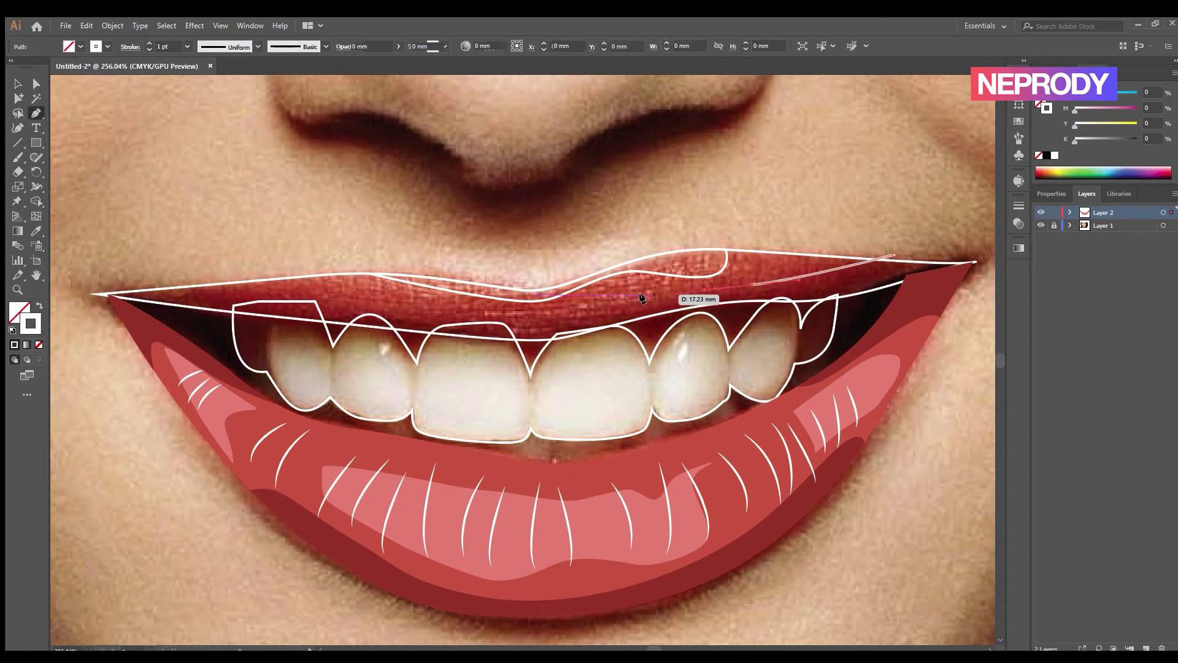
{"action": "left_click_drag", "start_coordinate": [384, 307], "coordinate": [192, 249]}
{"action": "left_click", "coordinate": [107, 252]}
{"action": "left_click", "coordinate": [78, 271]}
{"action": "left_click", "coordinate": [71, 321]}
{"action": "left_click", "coordinate": [107, 400]}
{"action": "left_click", "coordinate": [830, 458]}
{"action": "left_click_drag", "start_coordinate": [856, 443], "coordinate": [858, 442]}
{"action": "left_click", "coordinate": [982, 299]}
{"action": "left_click", "coordinate": [992, 246]}
{"action": "left_click_drag", "start_coordinate": [957, 223], "coordinate": [894, 253]}
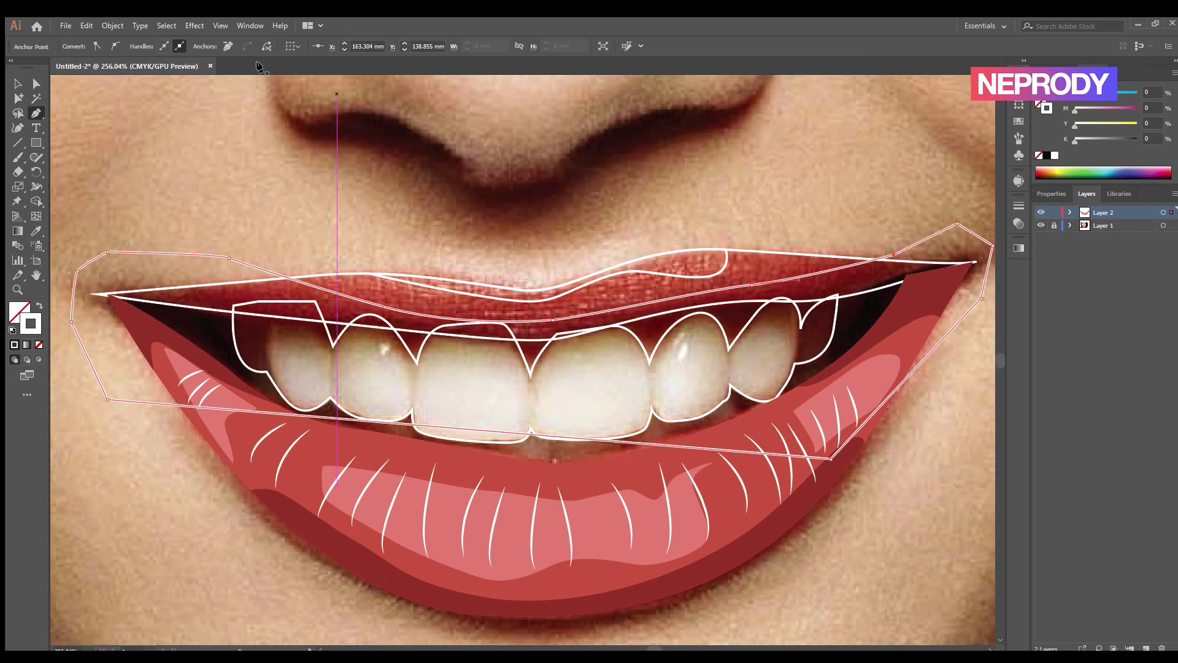
Trim the new shadow shape to the upper lip outline, keeping only the part inside the lip
{"action": "left_click", "coordinate": [15, 78]}
{"action": "left_click", "coordinate": [792, 254]}
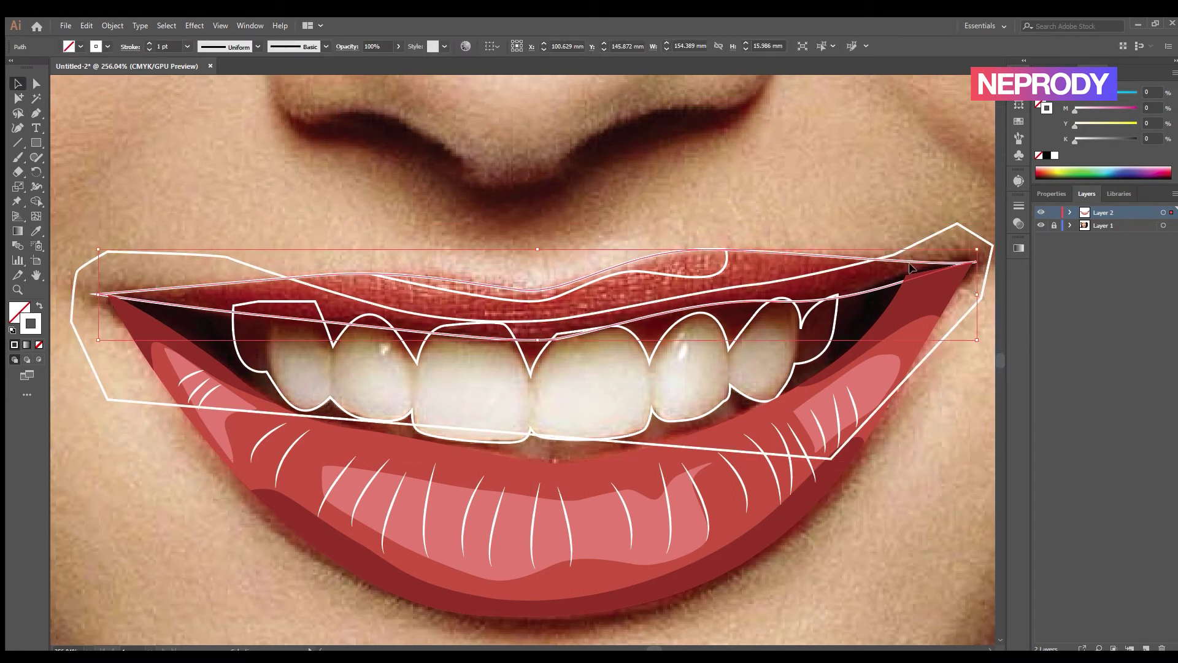
{"action": "left_click", "coordinate": [901, 237]}
{"action": "key", "text": "ctrl+a"}
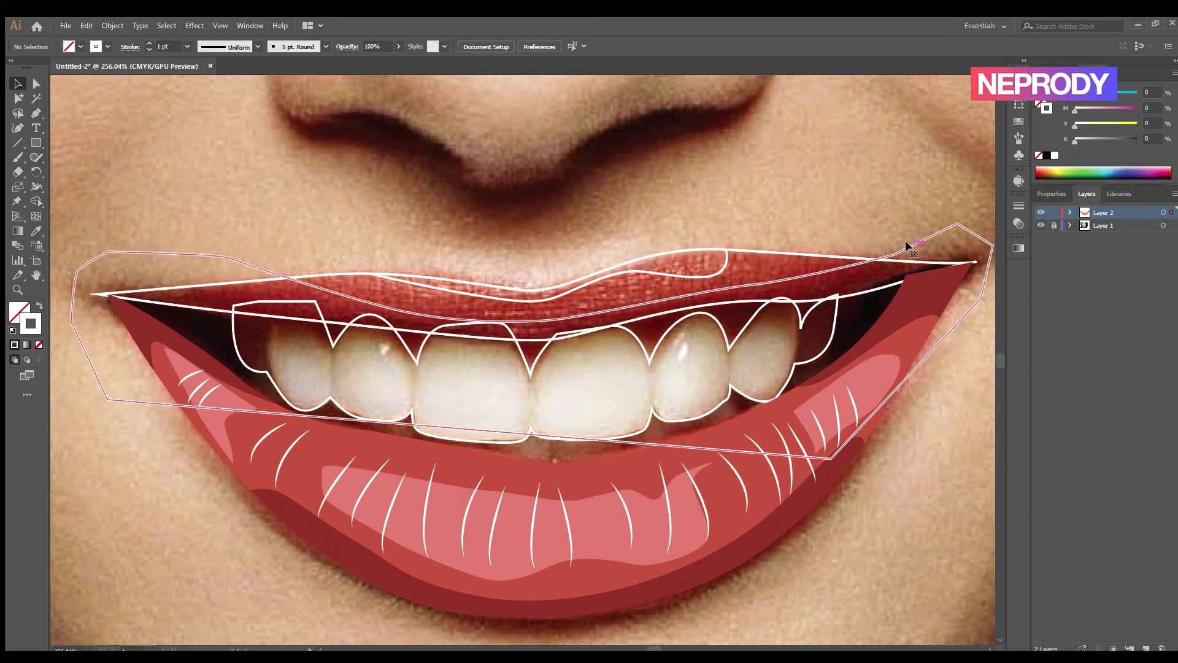
{"action": "left_click", "coordinate": [916, 97]}
{"action": "left_click", "coordinate": [820, 270]}
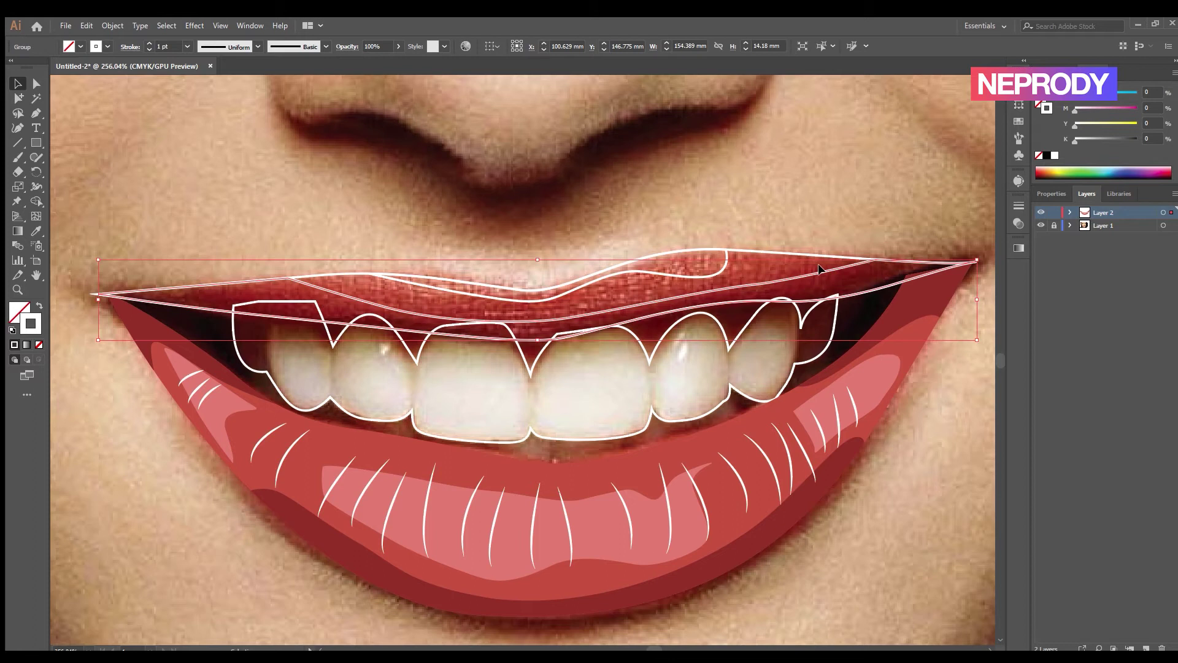
Fill the upper lip outline with a red sampled from the photo's upper lip
{"action": "left_click", "coordinate": [773, 248], "text": "shift"}
{"action": "key", "text": "i"}
{"action": "left_click", "coordinate": [771, 265]}
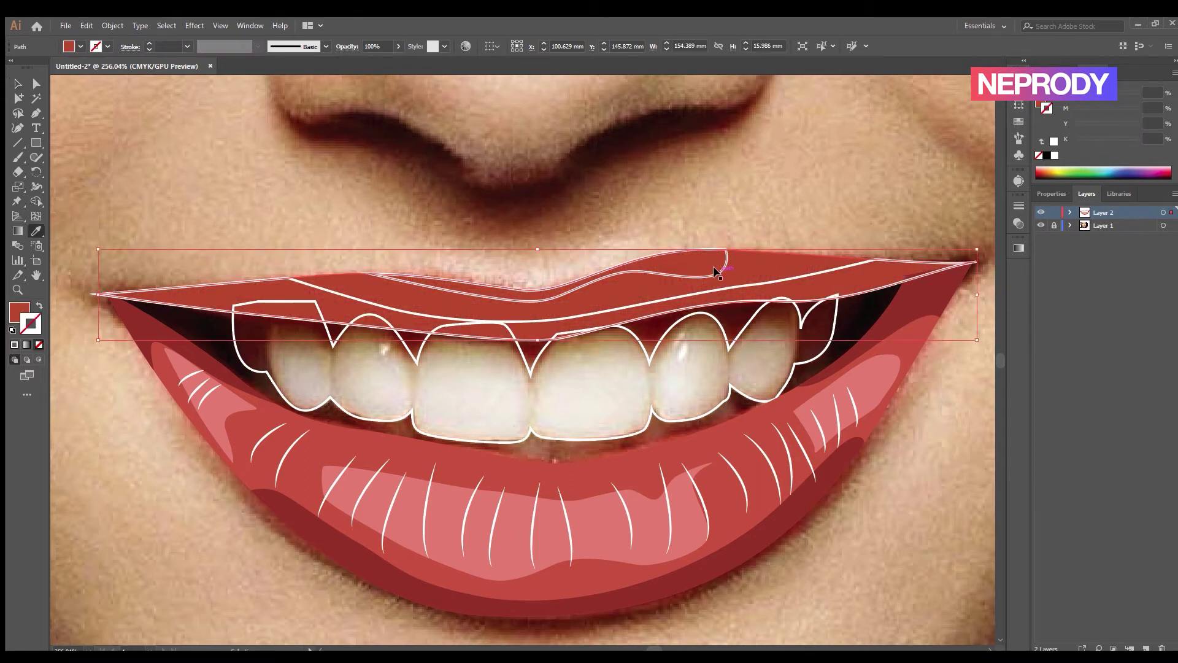
Fill the upper lip's highlight shape with a lighter red, C 9.56, M 67.67, Y 65.65, K 0.49
{"action": "left_click", "coordinate": [712, 263], "text": "ctrl"}
{"action": "left_click", "coordinate": [706, 263]}
{"action": "left_click", "coordinate": [16, 309]}
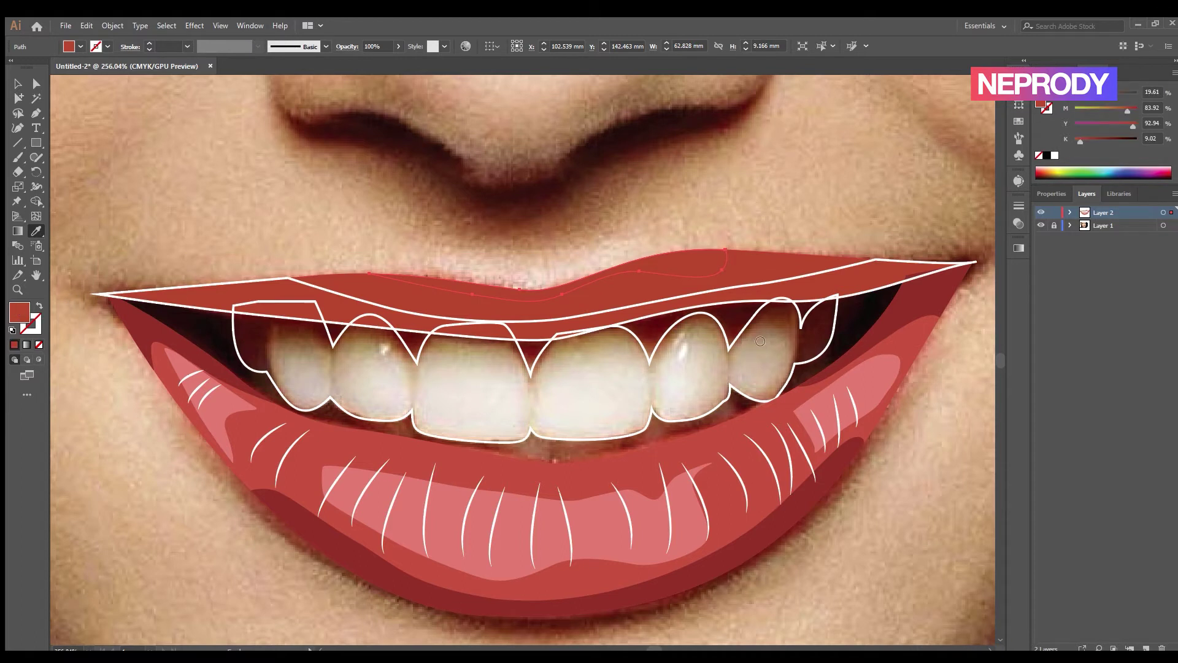
{"action": "left_click", "coordinate": [932, 321]}
Fill the upper lip's shadow shape with a dark red derived from the upper lip's red
{"action": "left_click", "coordinate": [825, 270], "text": "ctrl"}
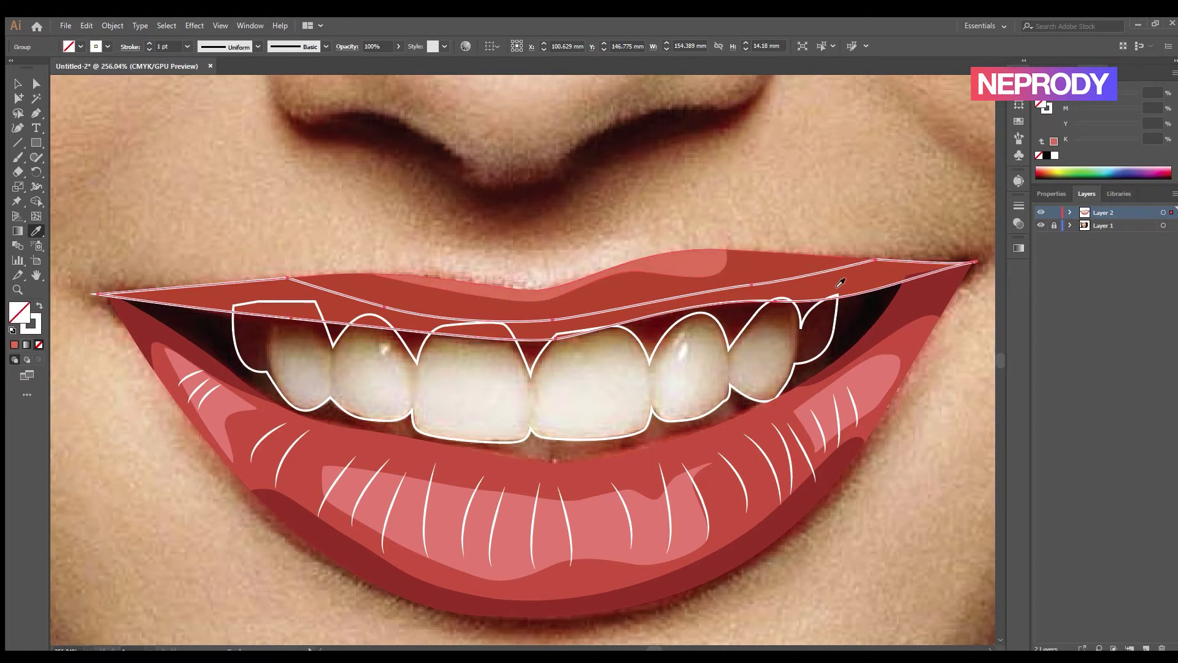
{"action": "left_click", "coordinate": [837, 284]}
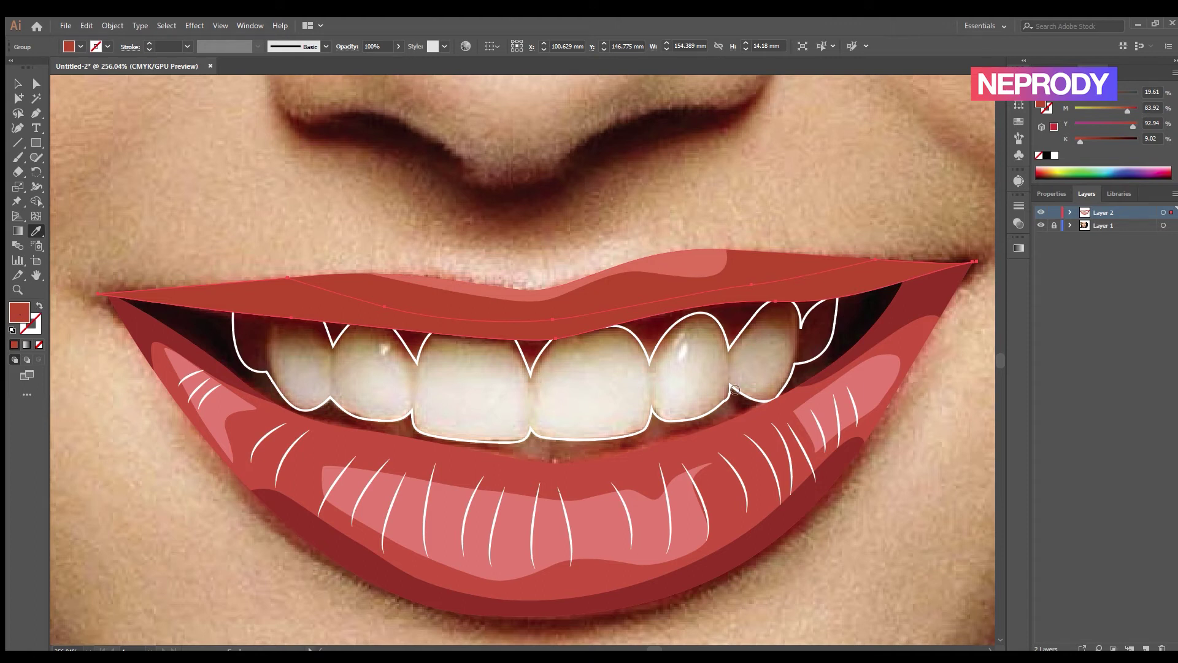
{"action": "left_click", "coordinate": [956, 323]}
{"action": "key", "text": "ctrl+shift+a"}
Lighten the upper lip's highlight to a pink of C 5.26, M 60.64, Y 52.77, K 0.02
{"action": "left_click", "coordinate": [686, 259], "text": "ctrl"}
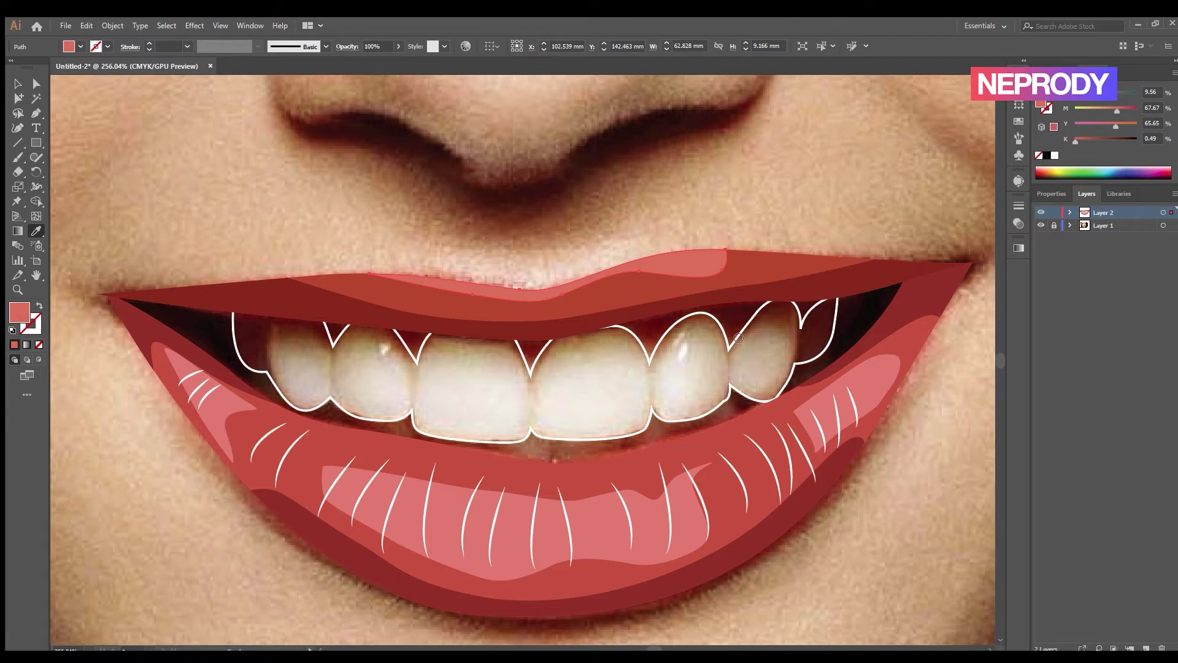
{"action": "left_click", "coordinate": [908, 323]}
{"action": "key", "text": "ctrl+shift+a"}
Draw a closed shape over the dark gap at the left mouth corner, overlapping the lips and the outermost teeth
{"action": "left_click_drag", "start_coordinate": [678, 344], "coordinate": [648, 310]}
{"action": "key", "text": "v"}
{"action": "left_click_drag", "start_coordinate": [690, 318], "coordinate": [714, 383]}
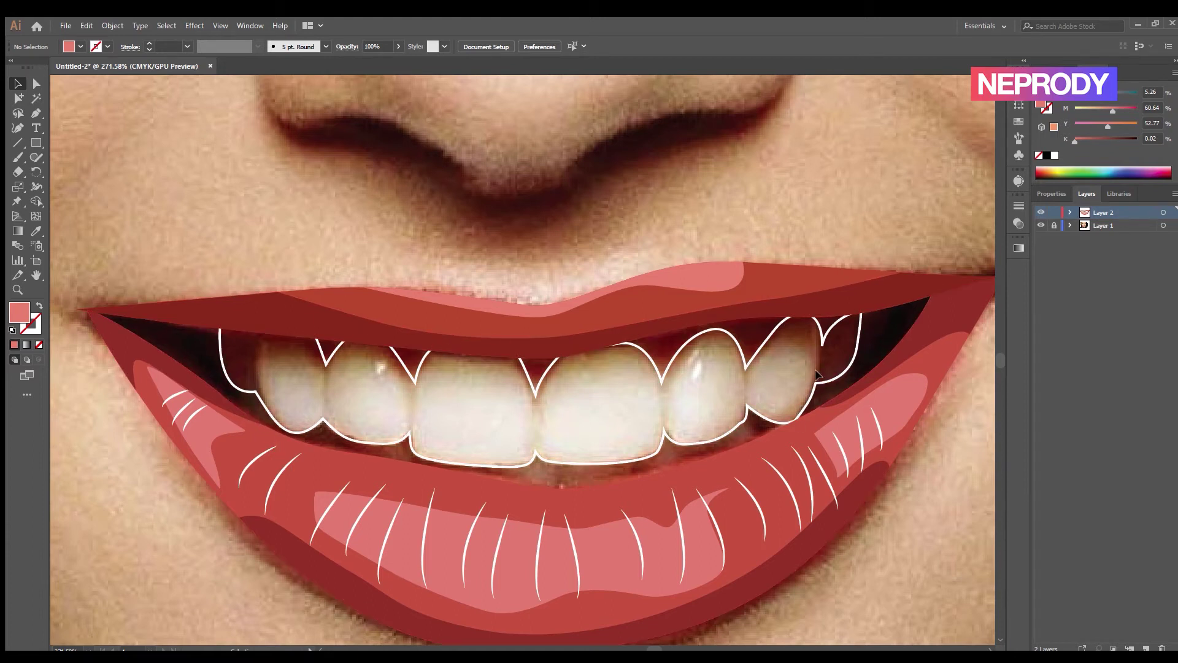
{"action": "left_click", "coordinate": [36, 113]}
{"action": "left_click", "coordinate": [89, 310]}
{"action": "left_click", "coordinate": [194, 308]}
{"action": "left_click", "coordinate": [248, 310]}
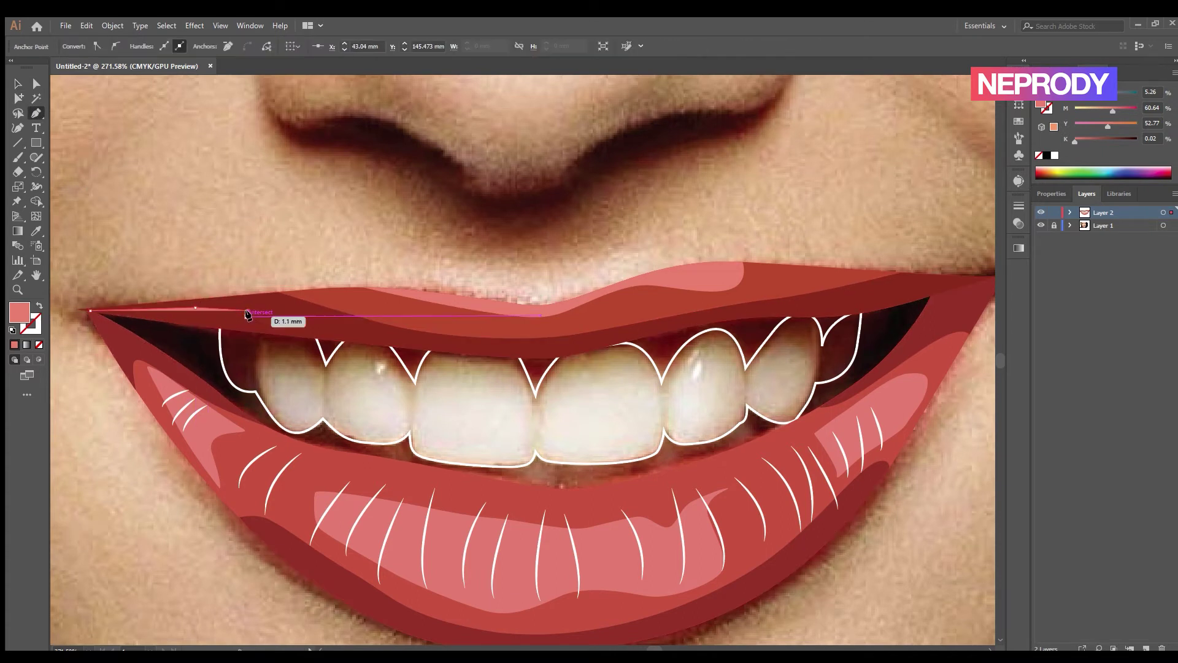
{"action": "left_click", "coordinate": [310, 371]}
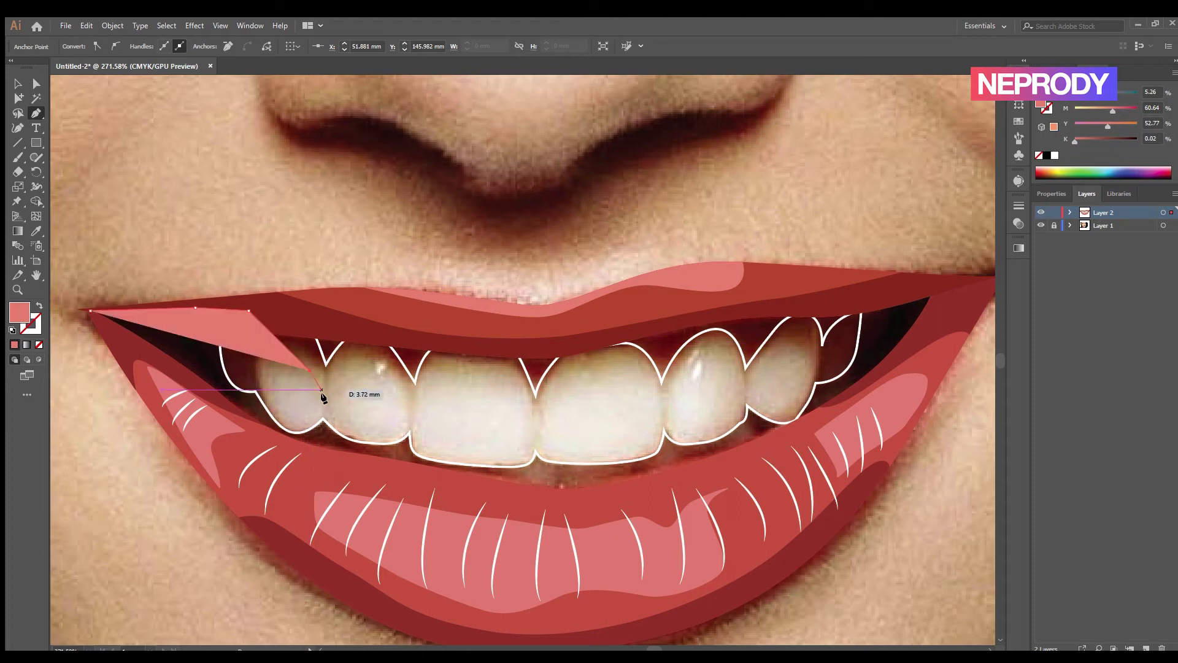
{"action": "left_click_drag", "start_coordinate": [284, 468], "coordinate": [281, 467]}
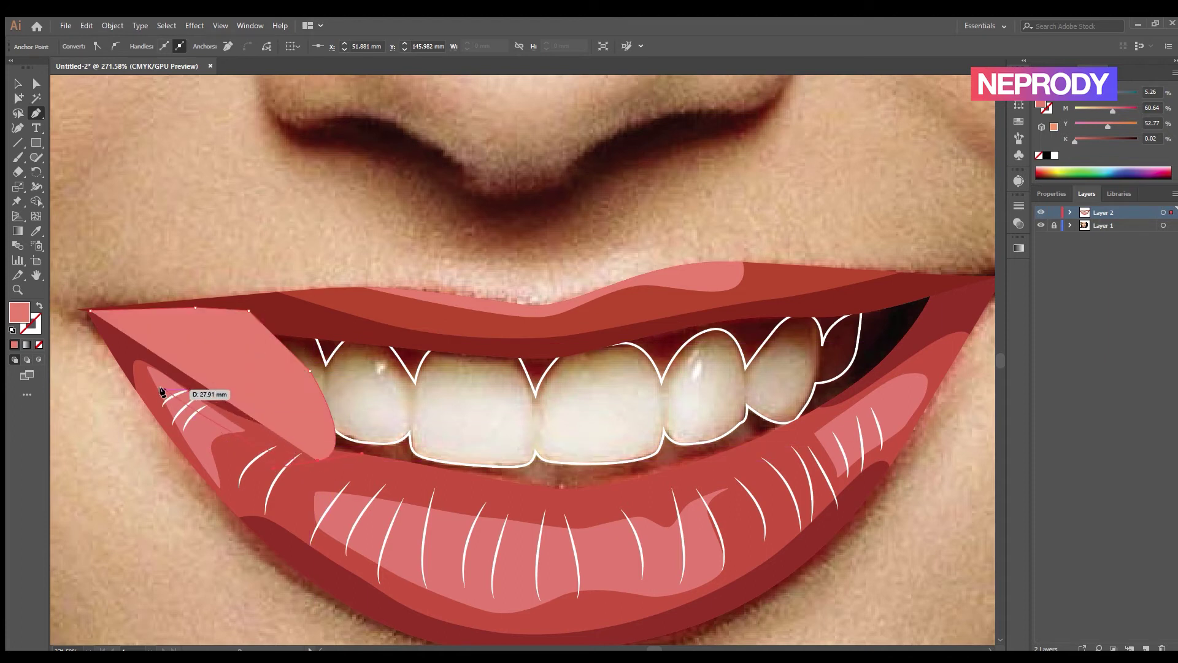
{"action": "left_click", "coordinate": [86, 312]}
{"action": "left_click", "coordinate": [89, 309]}
Draw a closed shape over the dark gap at the right mouth corner, overlapping the lips and outer teeth
{"action": "left_click", "coordinate": [808, 303]}
{"action": "left_click", "coordinate": [794, 362]}
{"action": "left_click", "coordinate": [795, 435]}
{"action": "left_click", "coordinate": [934, 354]}
{"action": "left_click", "coordinate": [957, 286]}
{"action": "left_click", "coordinate": [927, 281]}
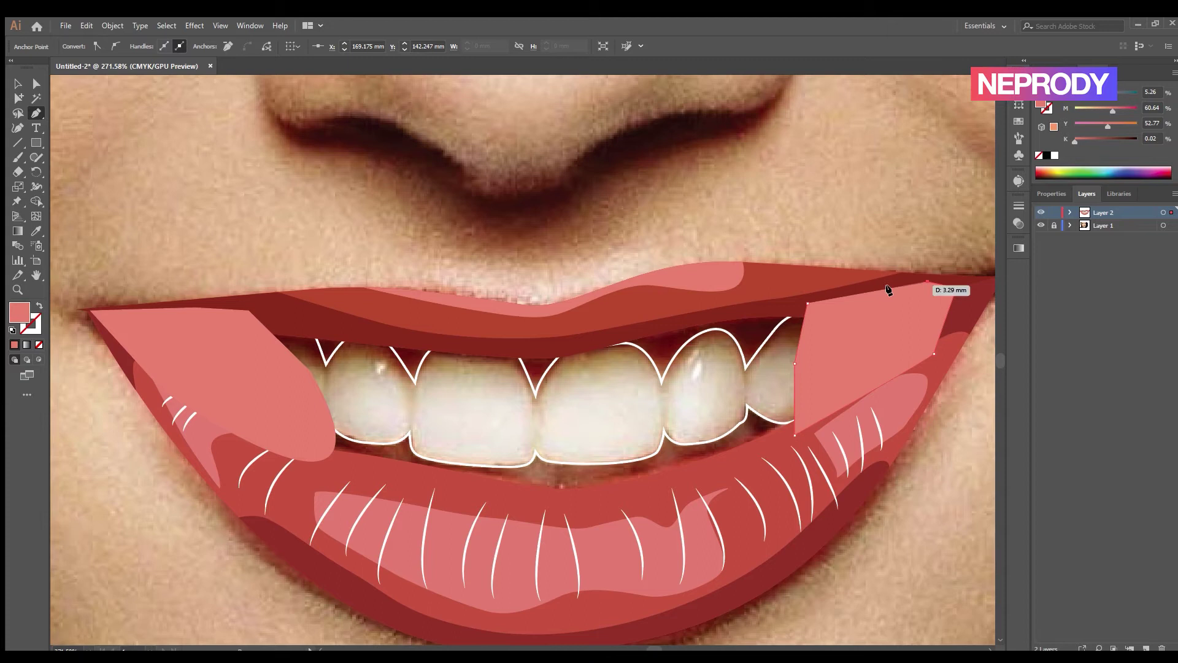
{"action": "left_click", "coordinate": [808, 303]}
Group the two mouth-corner shapes and fill them with the near-black sampled from the photo's left corner gap
{"action": "left_click", "coordinate": [14, 83]}
{"action": "left_click", "coordinate": [267, 385], "text": "shift"}
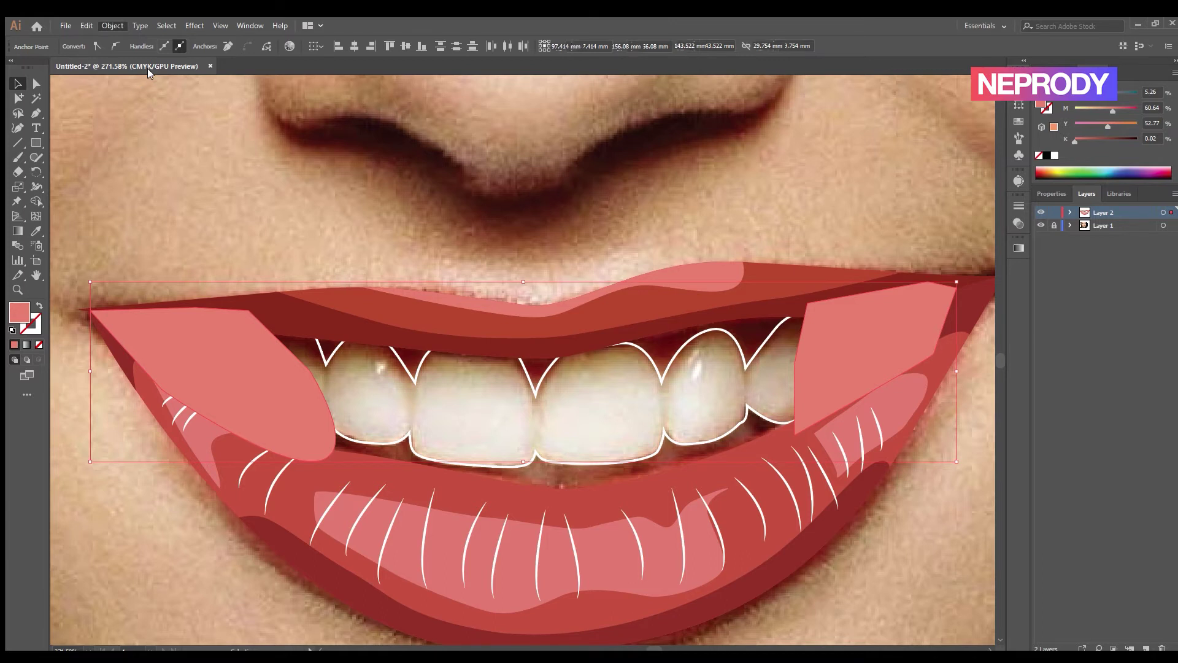
{"action": "left_click", "coordinate": [39, 304]}
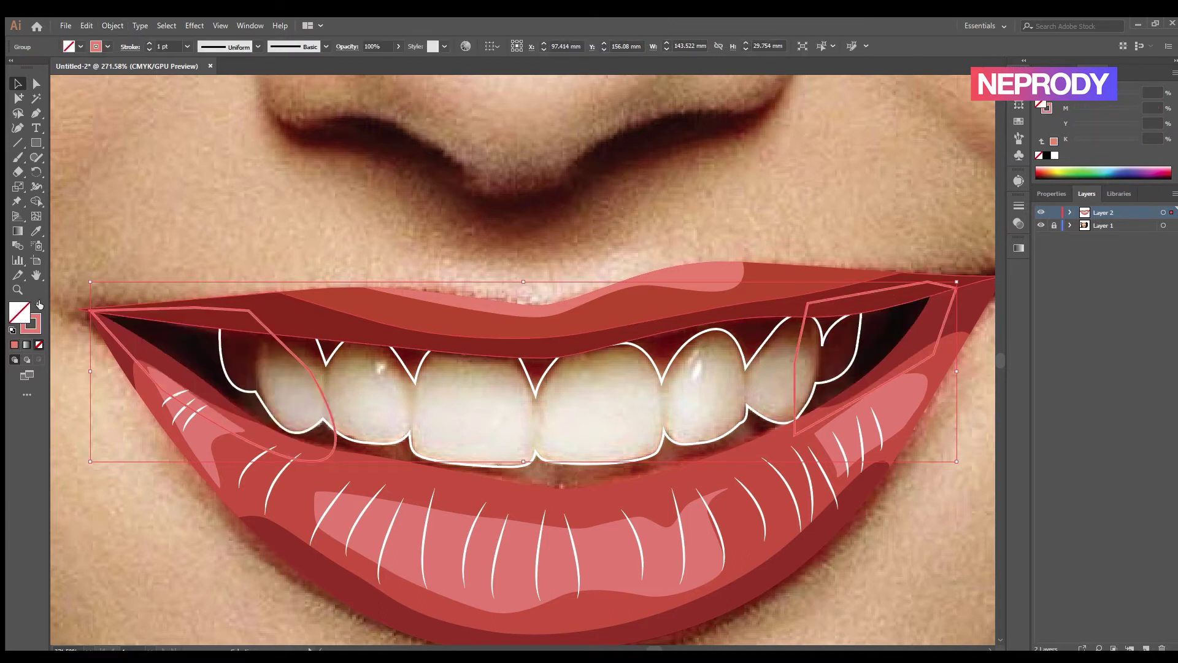
{"action": "left_click", "coordinate": [36, 231]}
{"action": "left_click", "coordinate": [180, 344]}
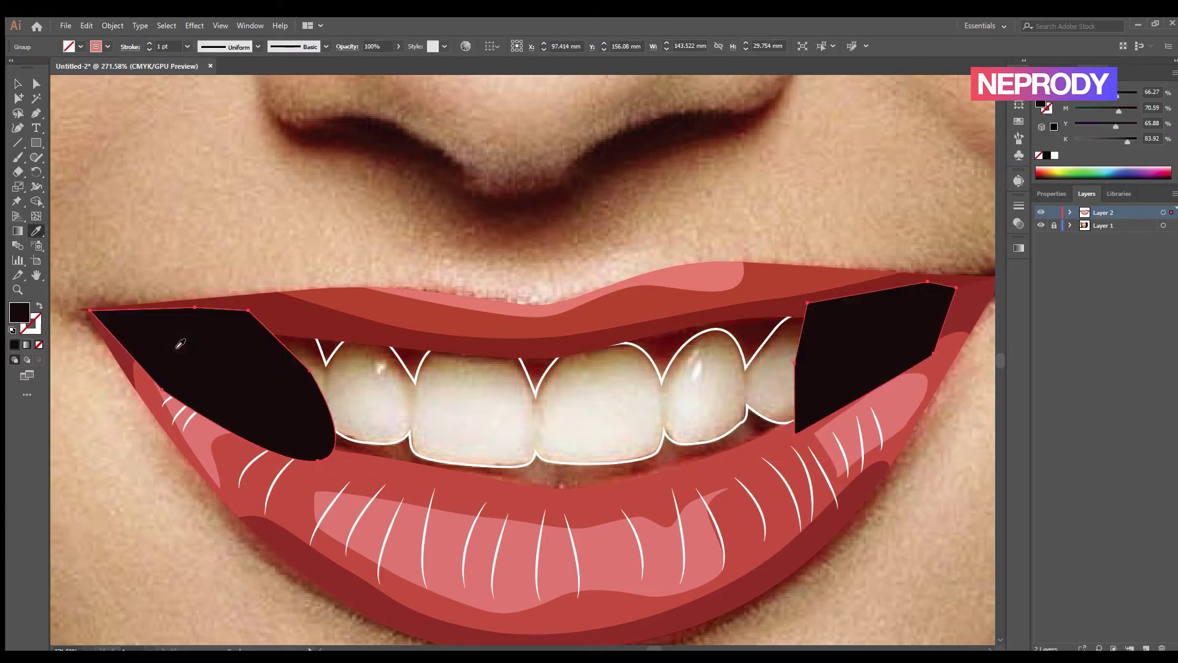
Send the grouped near-black corner shapes backward behind the upper lip, lower lip and teeth outlines
{"action": "left_click", "coordinate": [17, 84]}
{"action": "left_click", "coordinate": [70, 131]}
{"action": "left_click", "coordinate": [224, 325]}
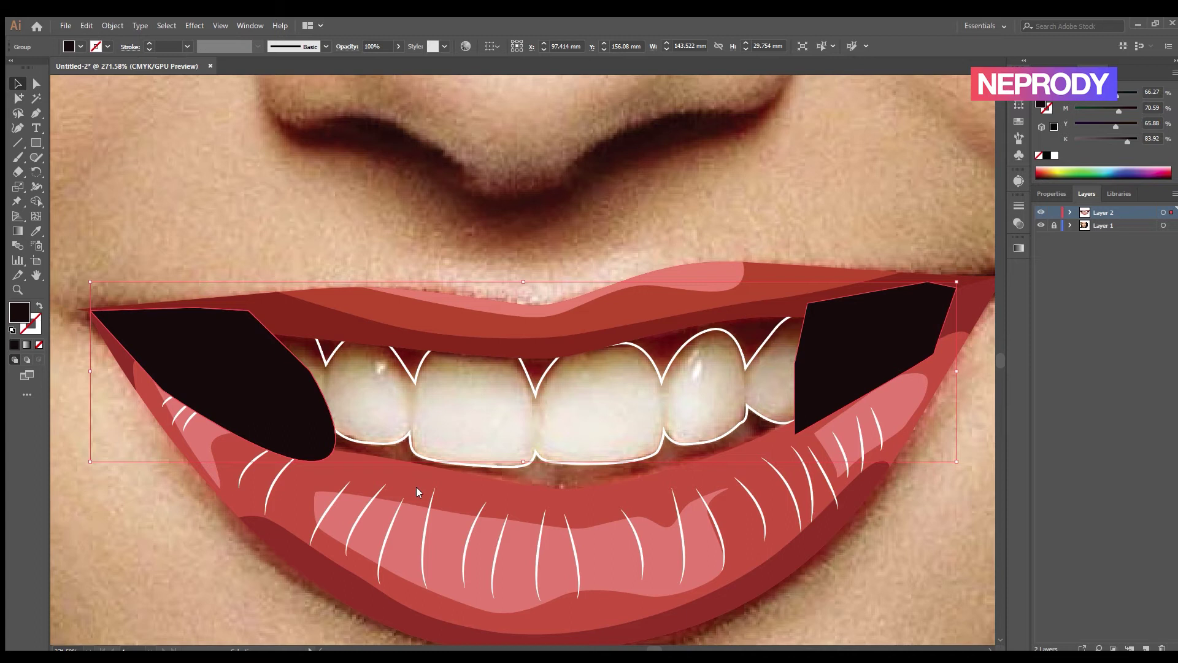
{"action": "key", "text": "ctrl+bracketleft"}
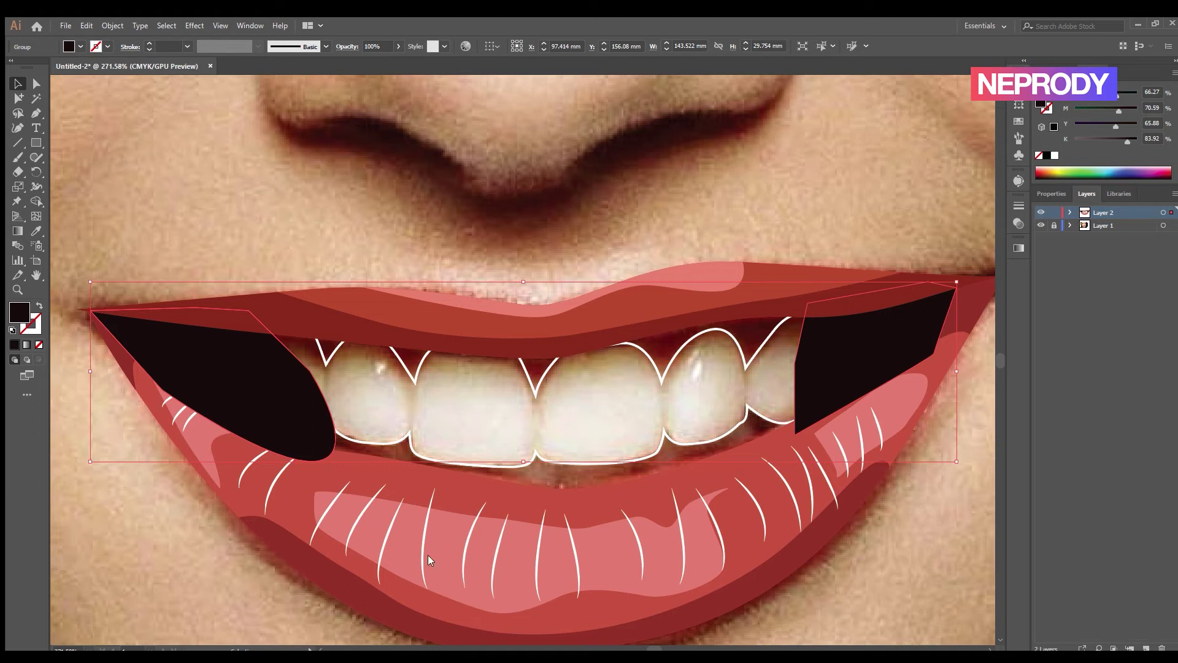
{"action": "key", "text": "ctrl+["}
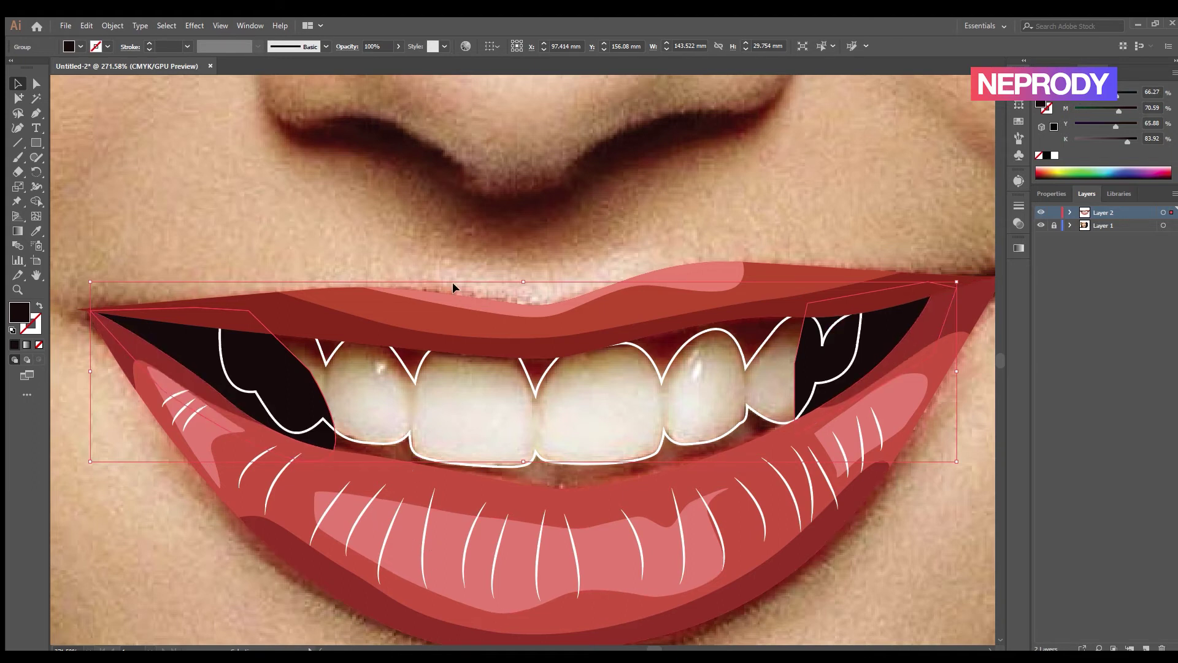
{"action": "left_click", "coordinate": [430, 227]}
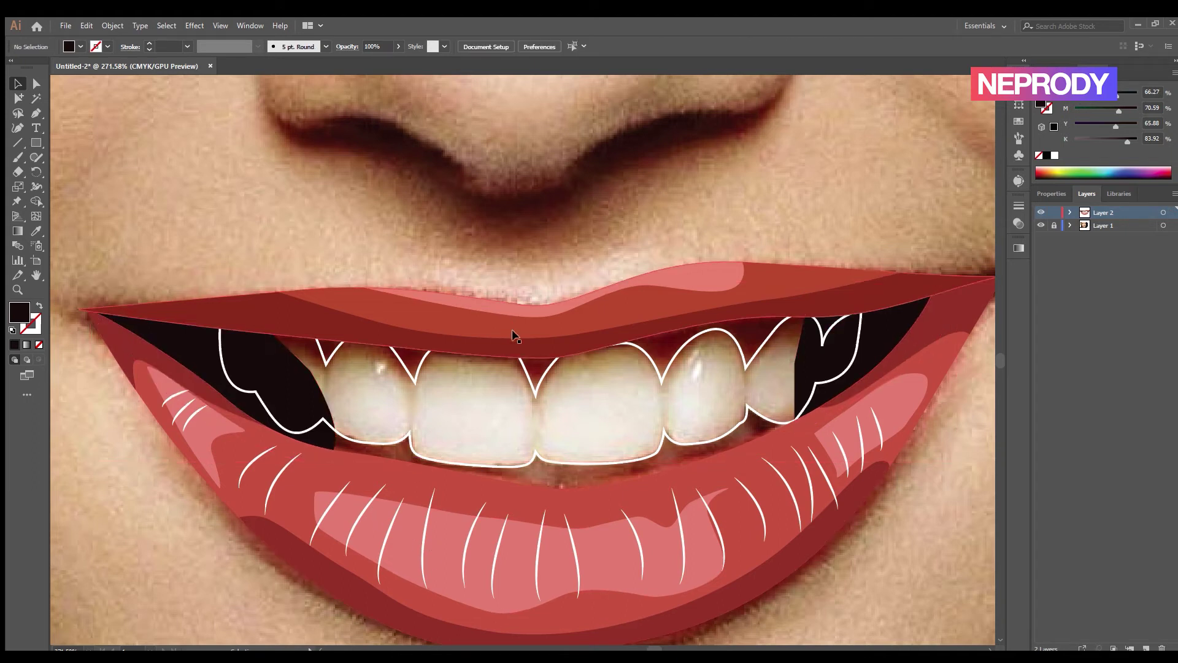
Draw a line along the seam between the two front teeth, with a near-black 1 pt stroke and no fill
{"action": "left_click", "coordinate": [293, 378]}
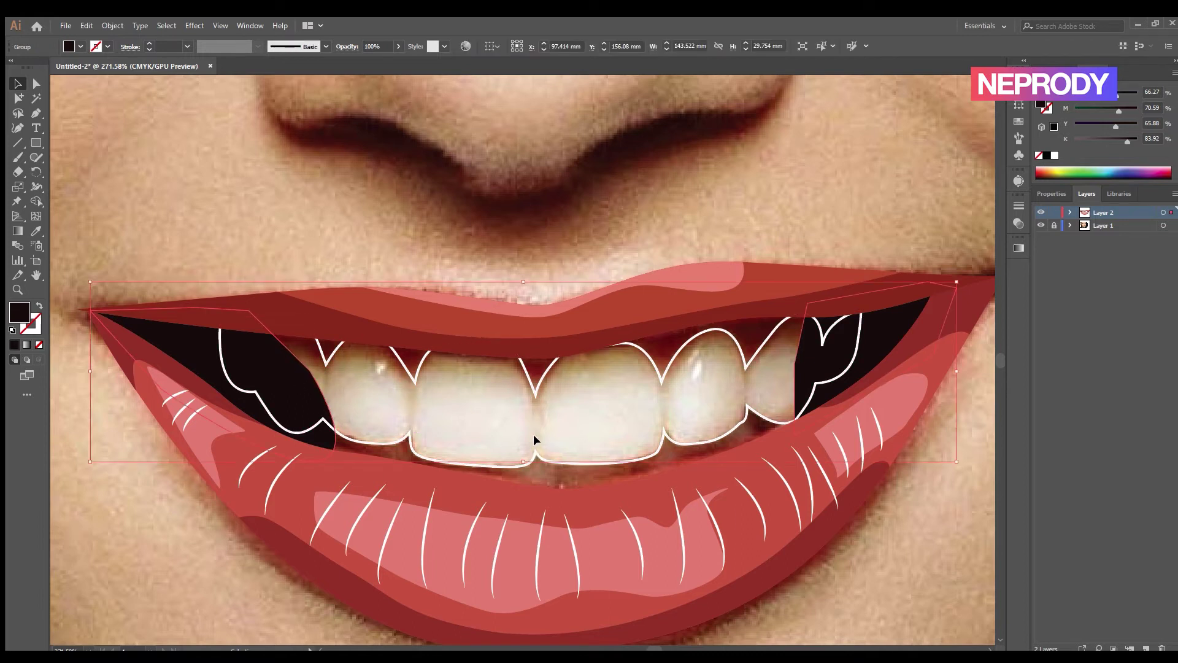
{"action": "left_click", "coordinate": [462, 396]}
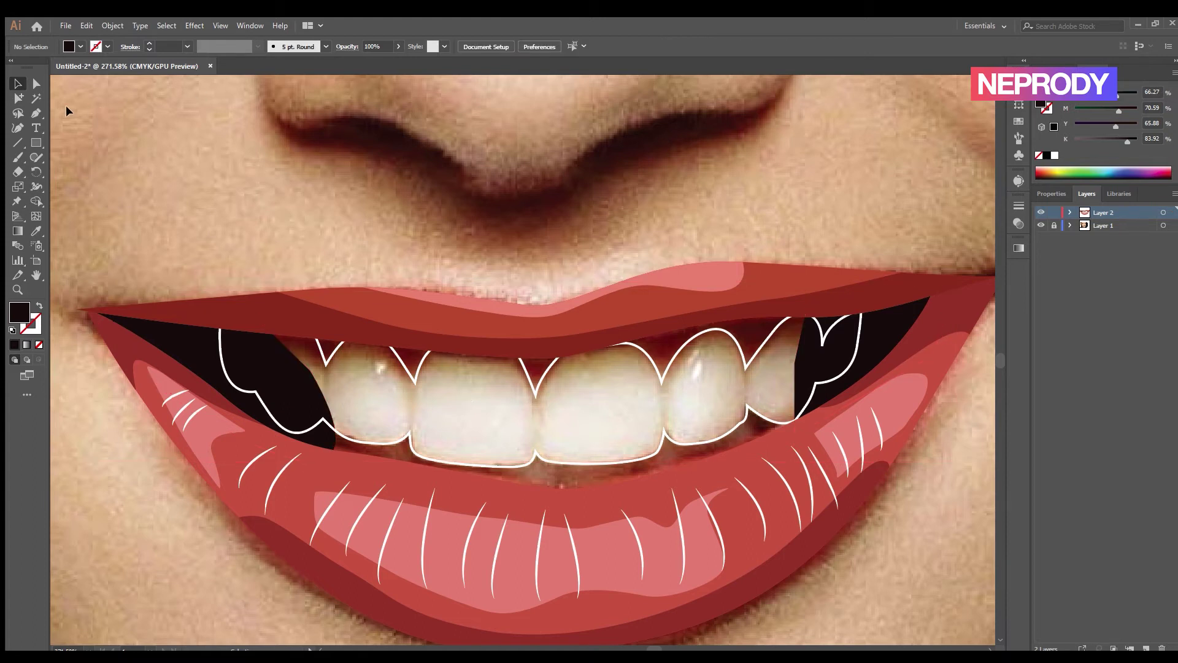
{"action": "left_click", "coordinate": [32, 113]}
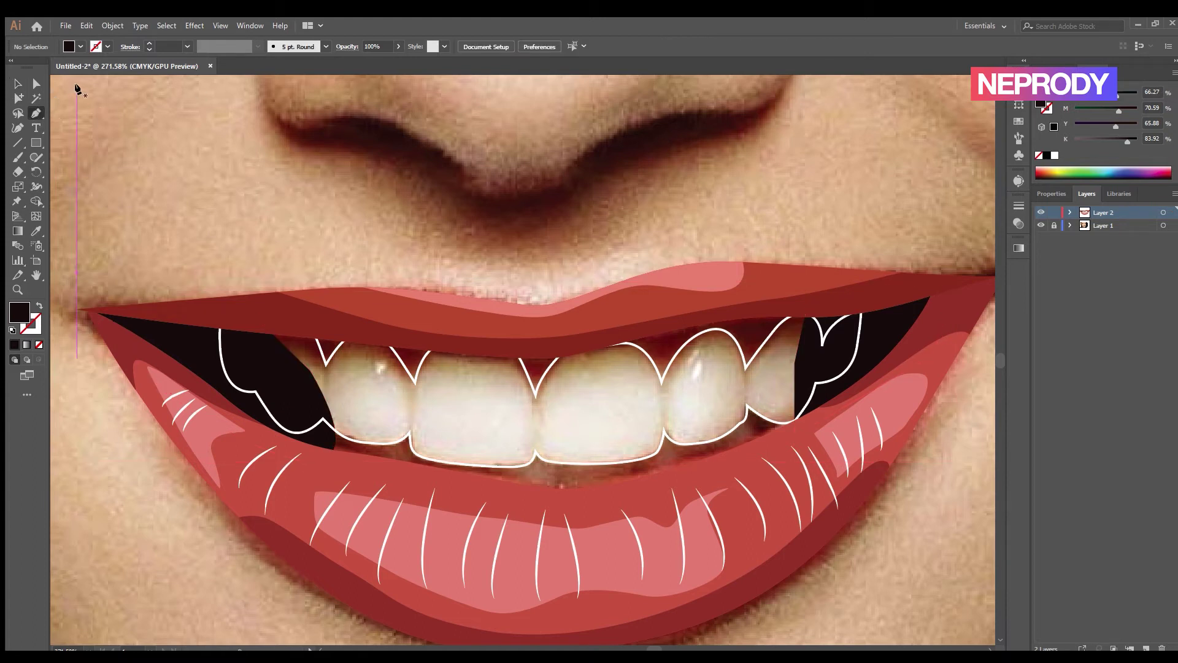
{"action": "left_click", "coordinate": [537, 383]}
{"action": "left_click", "coordinate": [535, 408]}
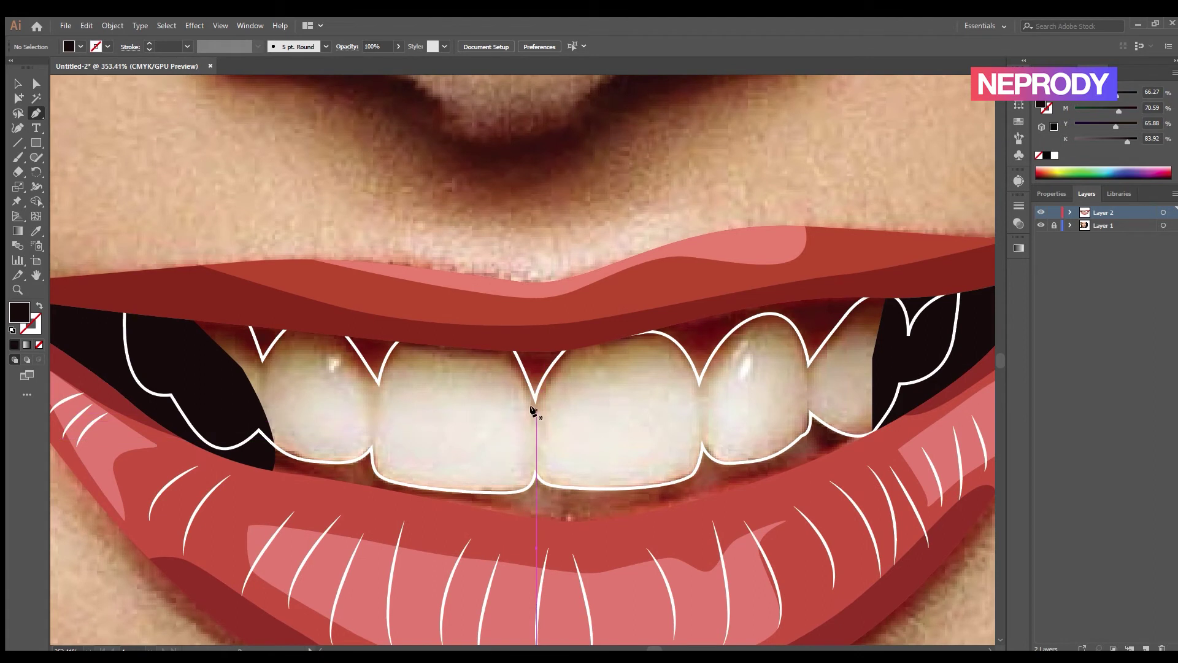
{"action": "left_click_drag", "start_coordinate": [536, 464], "coordinate": [539, 478]}
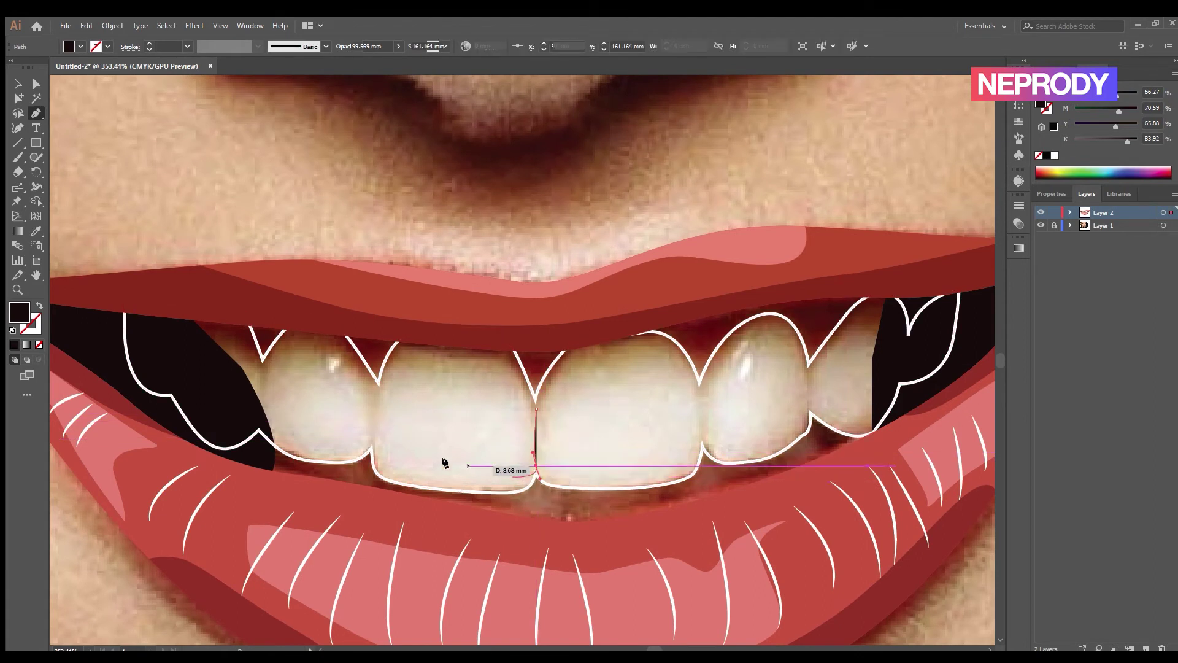
{"action": "left_click", "coordinate": [39, 305]}
{"action": "key", "text": "Escape"}
Draw separator lines in the first two tooth gaps right of the centre seam
{"action": "left_click", "coordinate": [699, 386]}
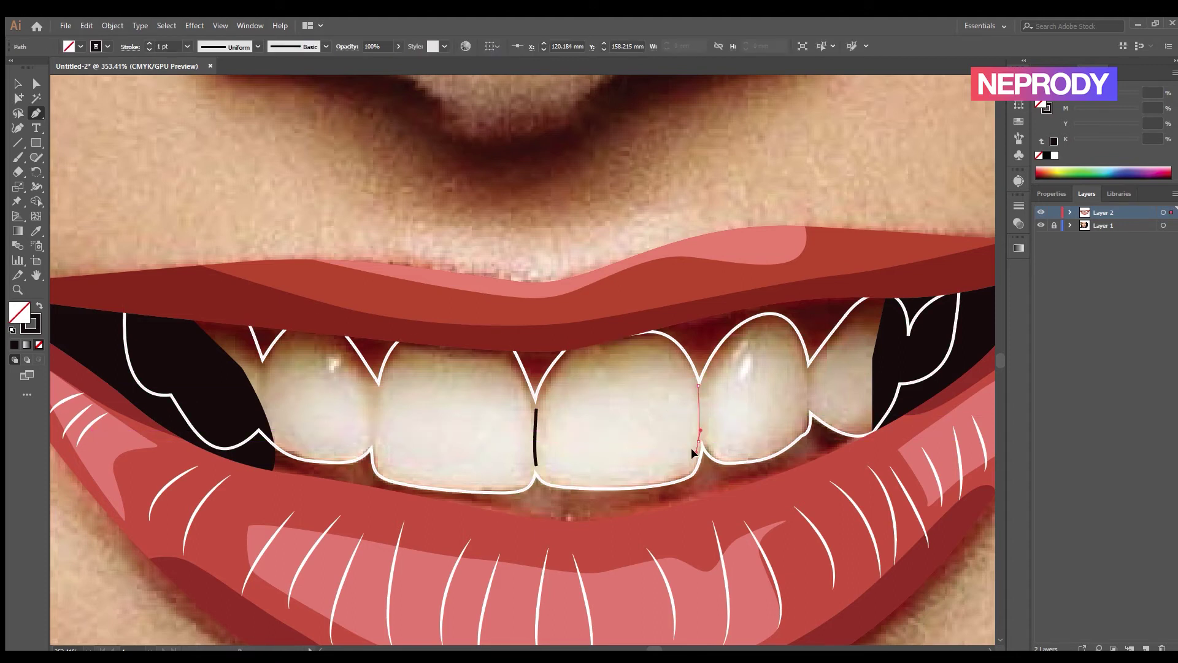
{"action": "left_click", "coordinate": [698, 440]}
{"action": "key", "text": "Escape"}
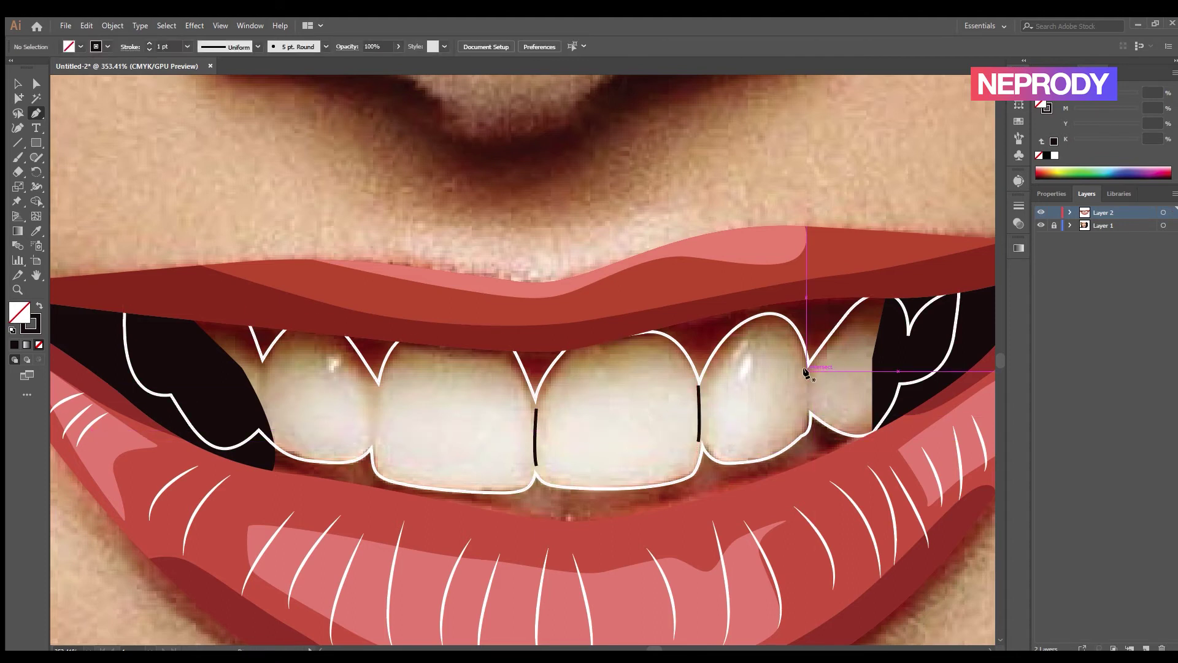
{"action": "left_click", "coordinate": [810, 371]}
{"action": "left_click", "coordinate": [809, 409]}
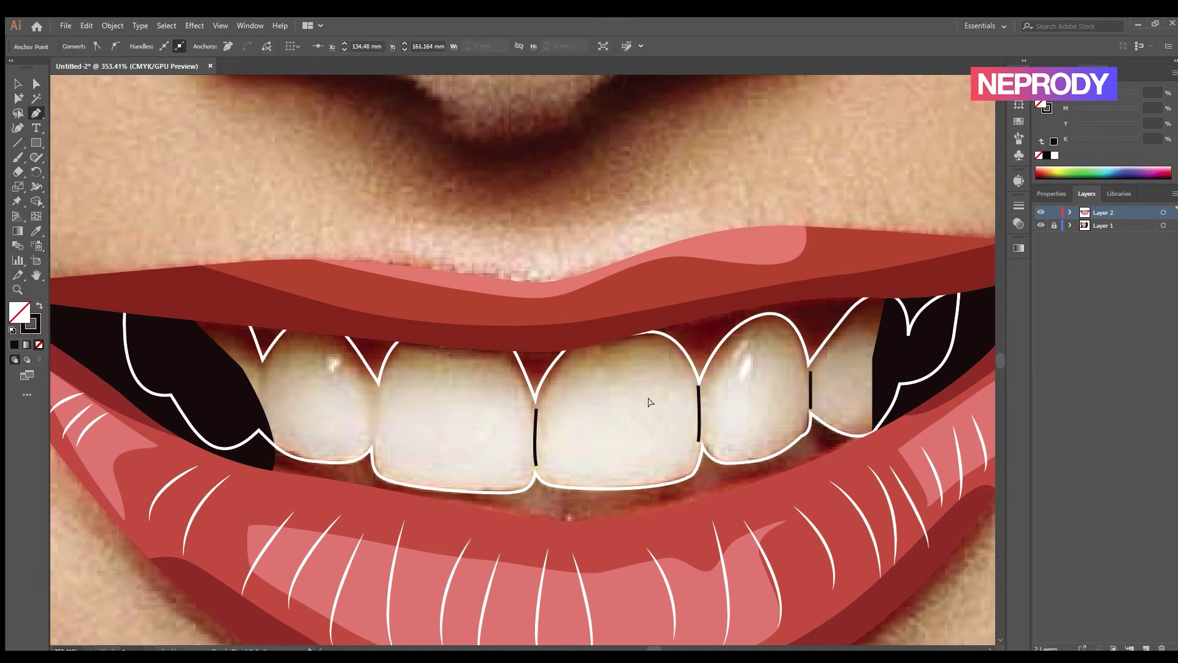
{"action": "key", "text": "Escape"}
Draw separator lines in the three tooth gaps left of the centre seam and one about 4.5 mm tall in the outermost right gap
{"action": "left_click", "coordinate": [375, 386]}
{"action": "left_click", "coordinate": [375, 442]}
{"action": "key", "text": "Escape"}
{"action": "left_click", "coordinate": [258, 410]}
{"action": "key", "text": "Escape"}
{"action": "left_click", "coordinate": [189, 329]}
{"action": "left_click_drag", "start_coordinate": [172, 376], "coordinate": [175, 382]}
{"action": "left_click", "coordinate": [170, 395]}
{"action": "key", "text": "Escape"}
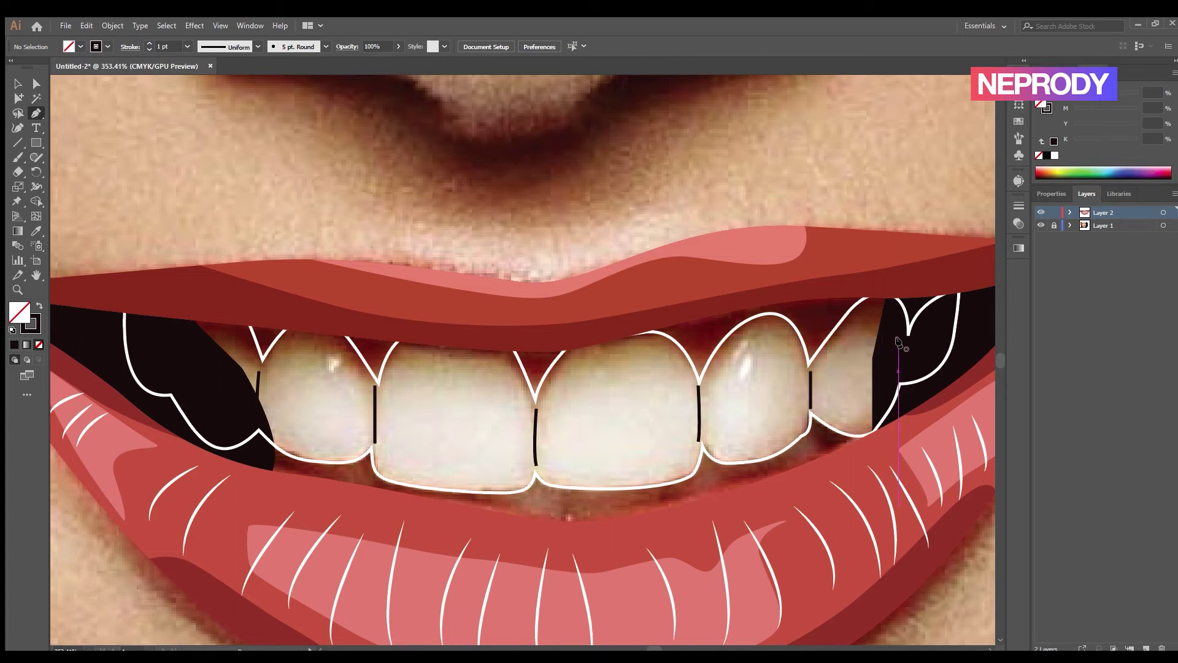
{"action": "left_click", "coordinate": [904, 340]}
{"action": "key", "text": "Escape"}
Group all seven tooth separator lines, leaving out the near-black corner shapes
{"action": "key", "text": "v"}
{"action": "left_click", "coordinate": [901, 356]}
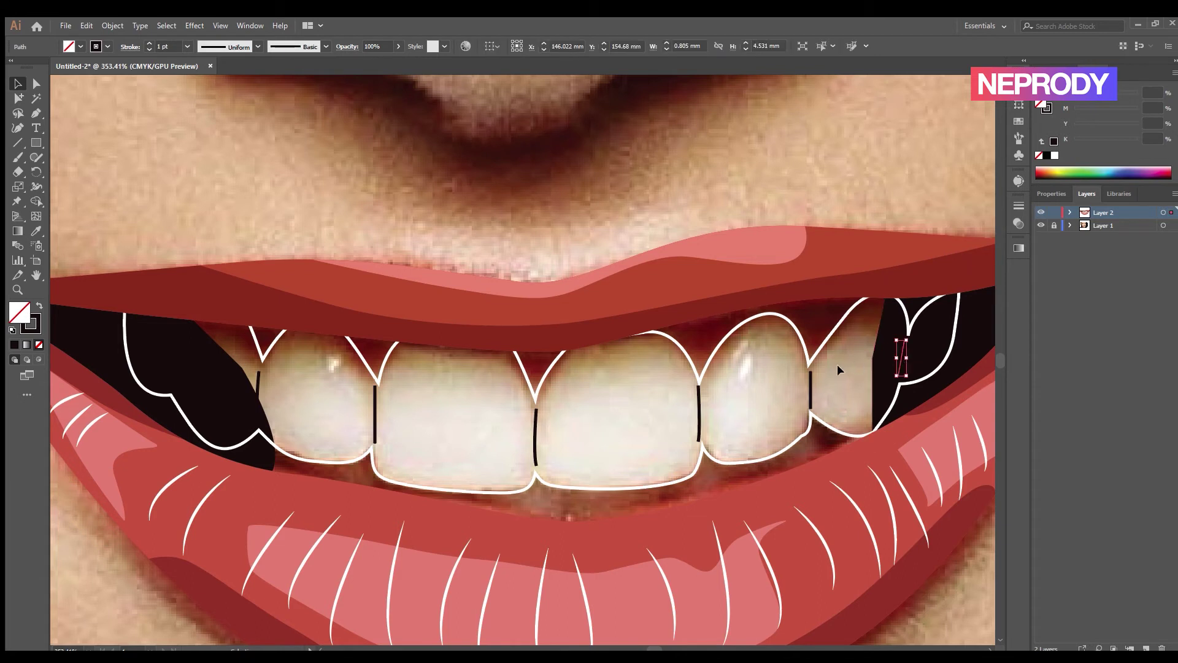
{"action": "left_click", "coordinate": [809, 386], "text": "shift"}
{"action": "left_click", "coordinate": [699, 408], "text": "shift"}
{"action": "left_click", "coordinate": [536, 433], "text": "shift"}
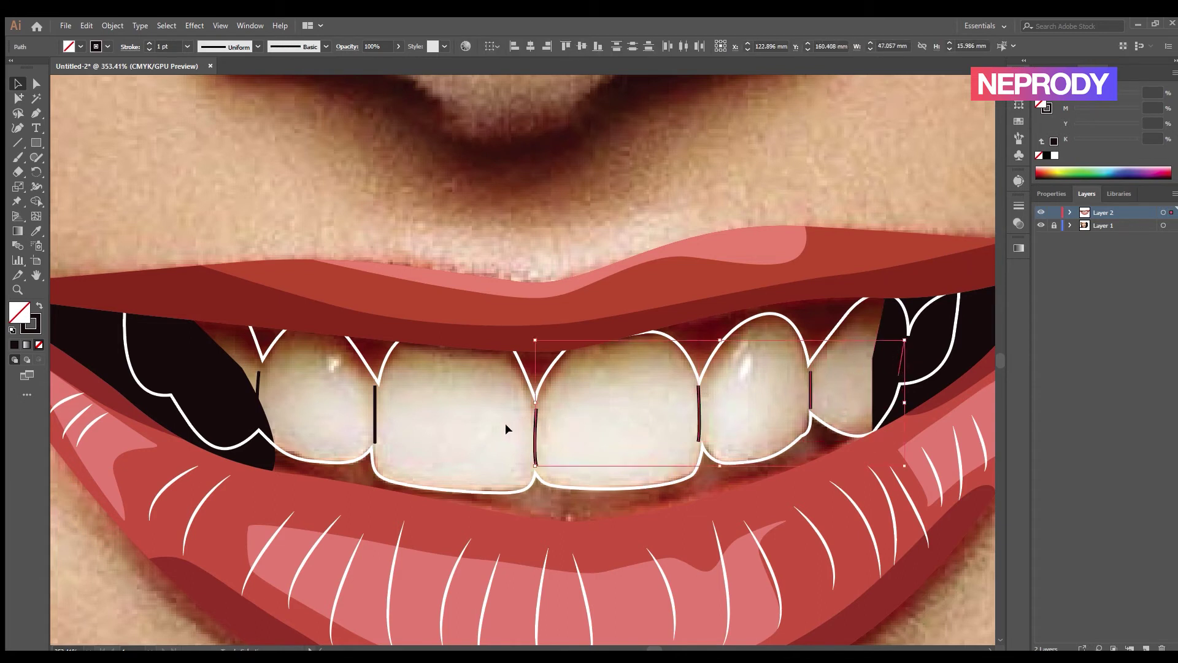
{"action": "left_click", "coordinate": [375, 411], "text": "shift"}
{"action": "left_click", "coordinate": [257, 378], "text": "shift"}
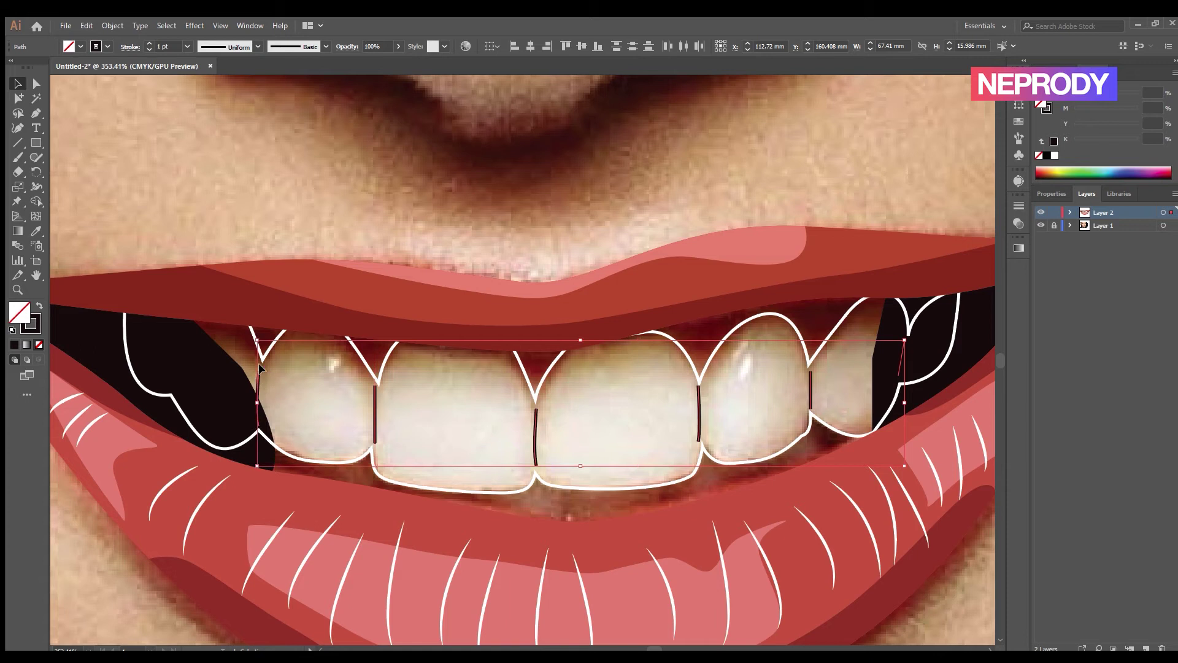
{"action": "left_click", "coordinate": [172, 363], "text": "shift"}
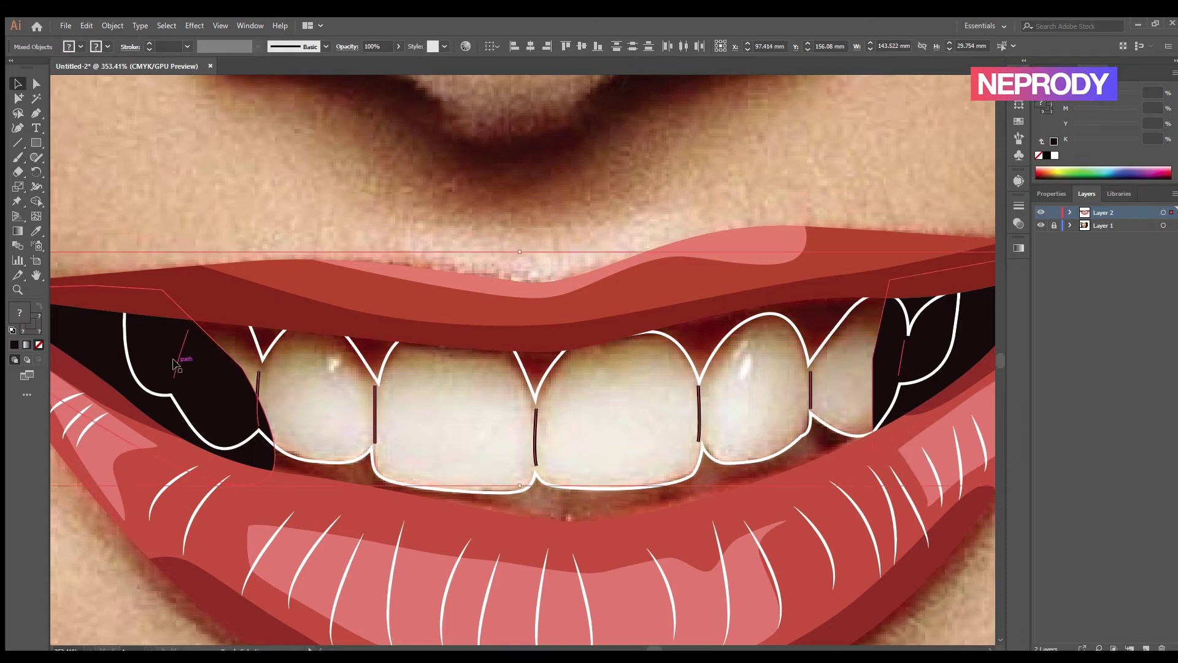
{"action": "left_click", "coordinate": [195, 366], "text": "shift"}
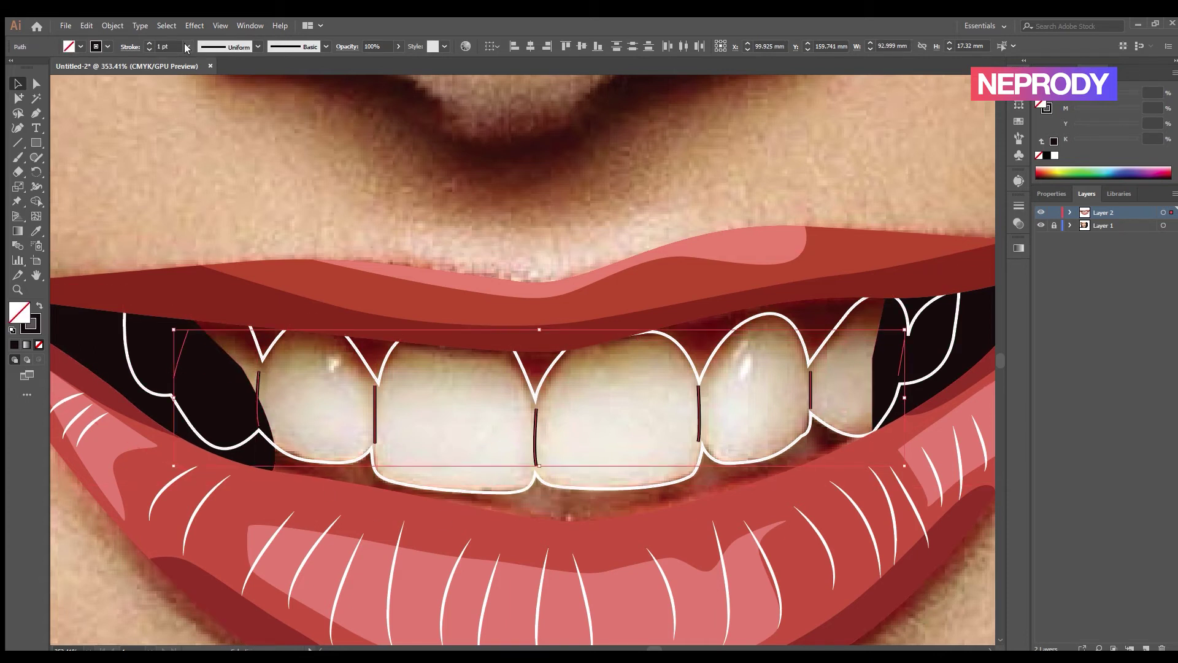
{"action": "key", "text": "ctrl+g"}
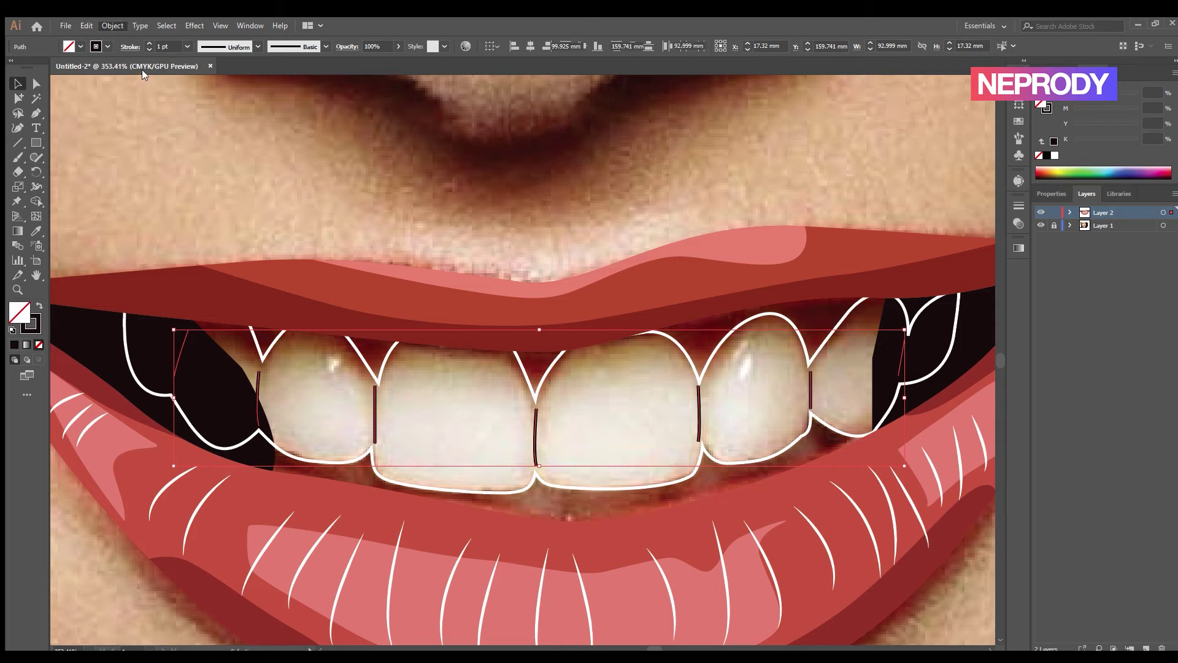
Apply the lens-shaped variable width profile to the grouped separator lines so both ends taper
{"action": "left_click", "coordinate": [236, 48]}
{"action": "left_click", "coordinate": [222, 80]}
{"action": "left_click", "coordinate": [476, 400]}
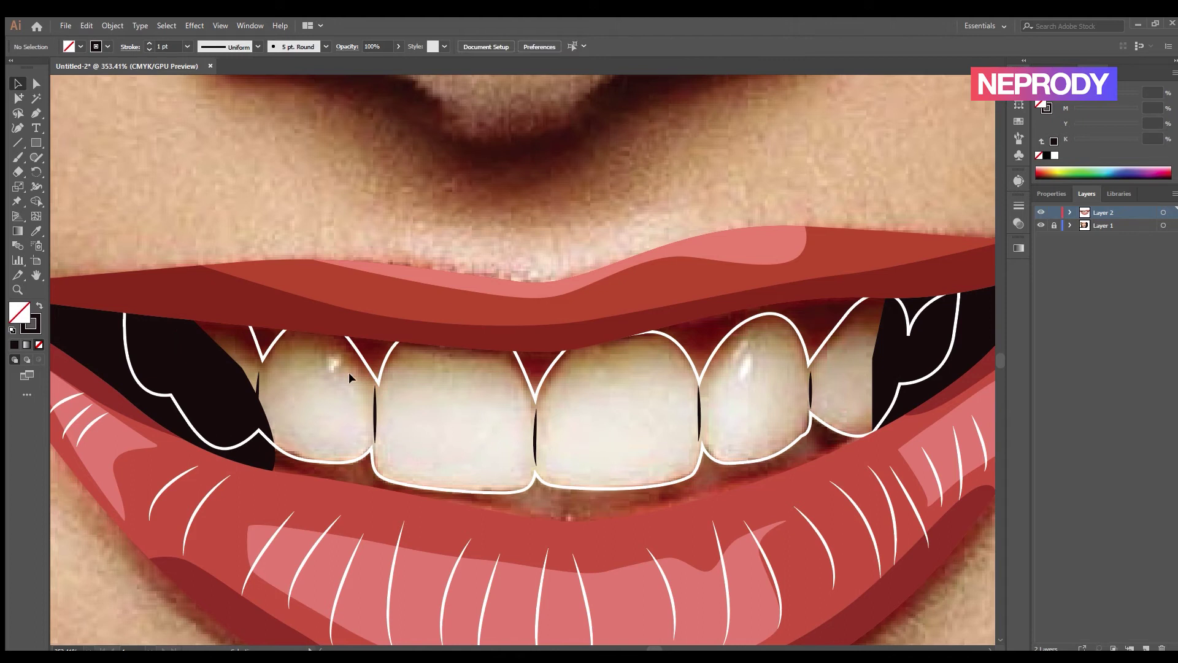
Switch the mouth-corner shapes from fill to outline, and straighten the leftmost separator line along its tooth gap to about 6.9 mm tall
{"action": "left_click", "coordinate": [190, 374]}
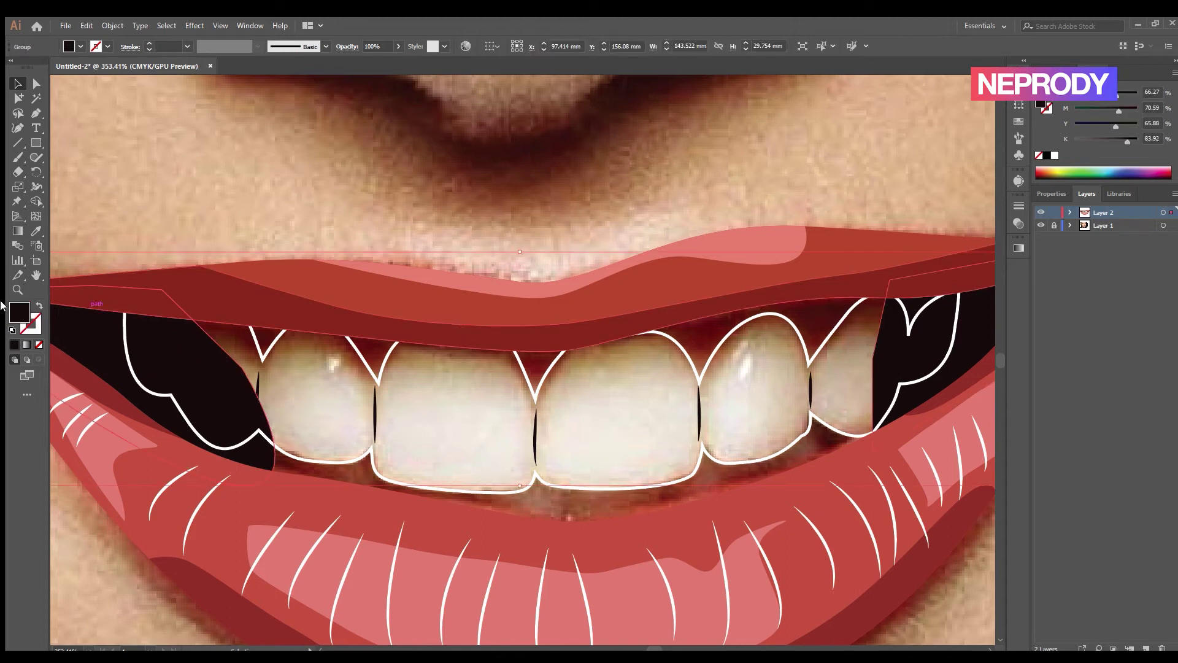
{"action": "left_click", "coordinate": [38, 305]}
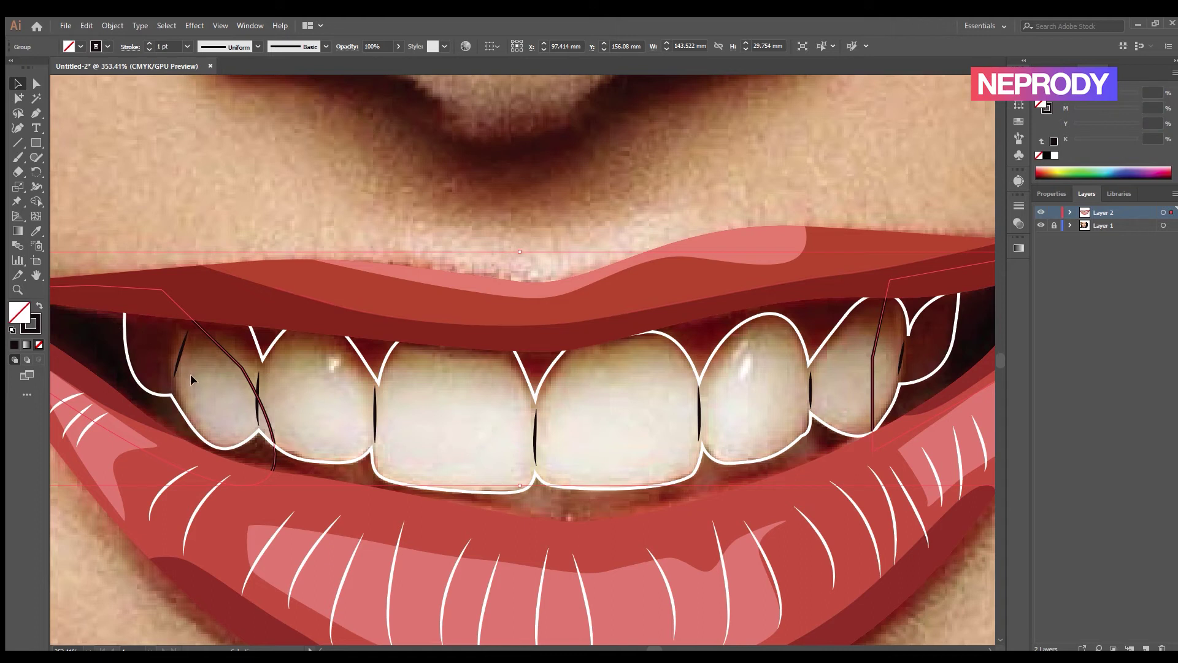
{"action": "left_click", "coordinate": [180, 351]}
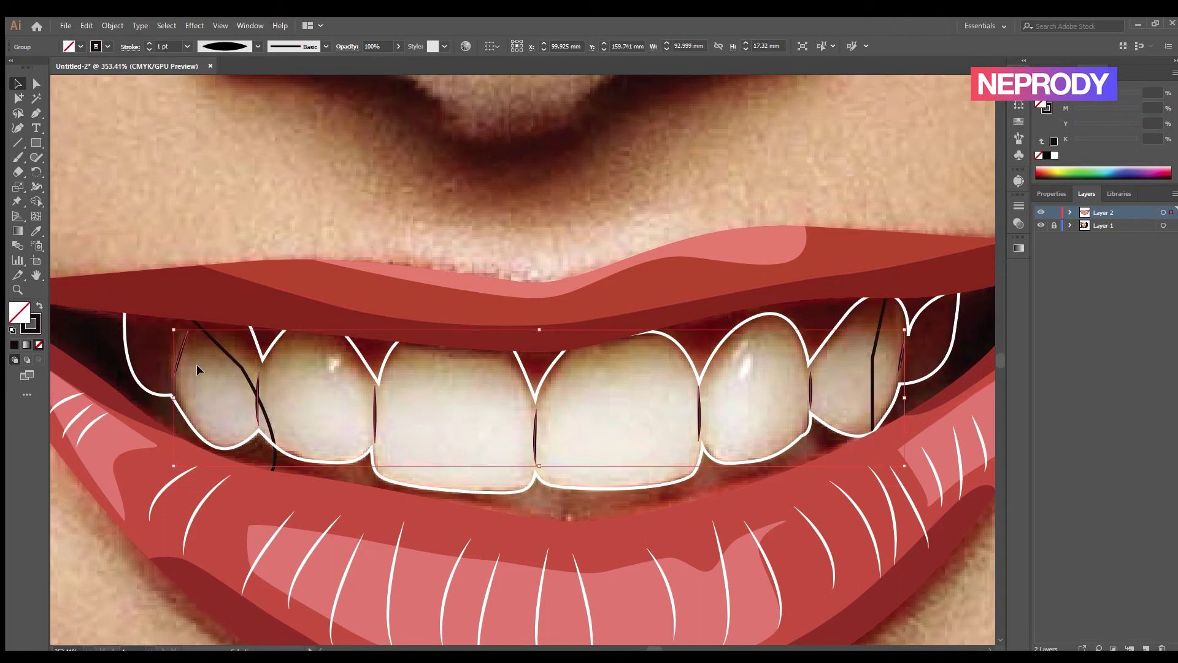
{"action": "left_click", "coordinate": [36, 84]}
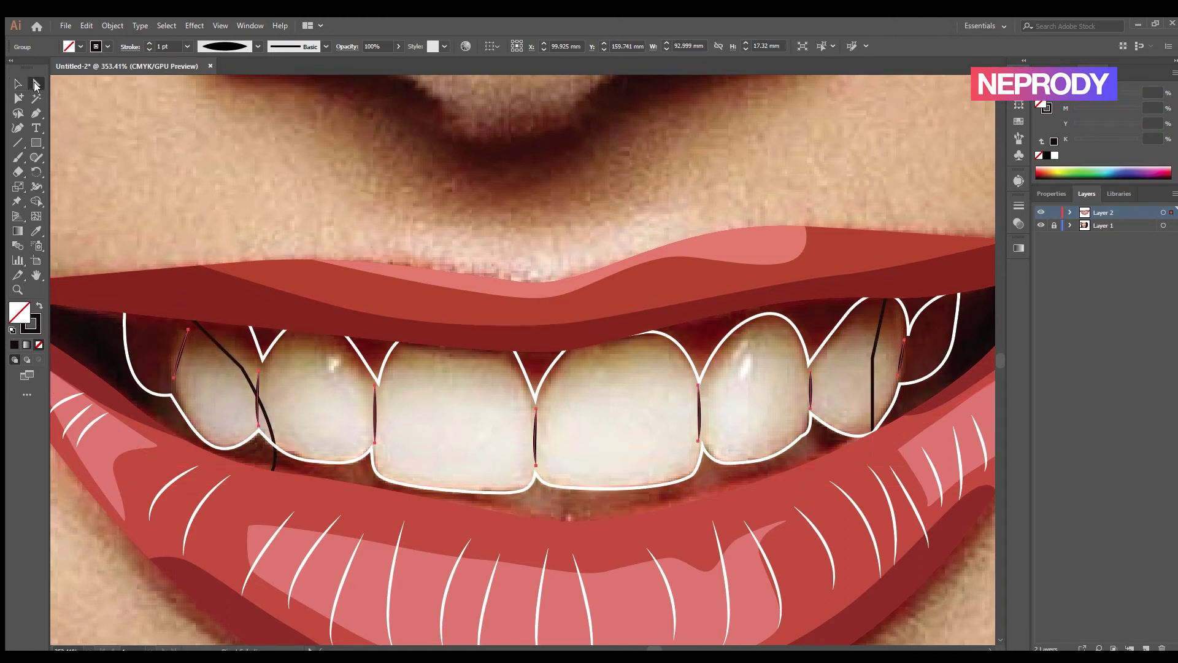
{"action": "left_click", "coordinate": [187, 330]}
{"action": "left_click_drag", "start_coordinate": [186, 330], "coordinate": [175, 324]}
{"action": "left_click", "coordinate": [175, 362]}
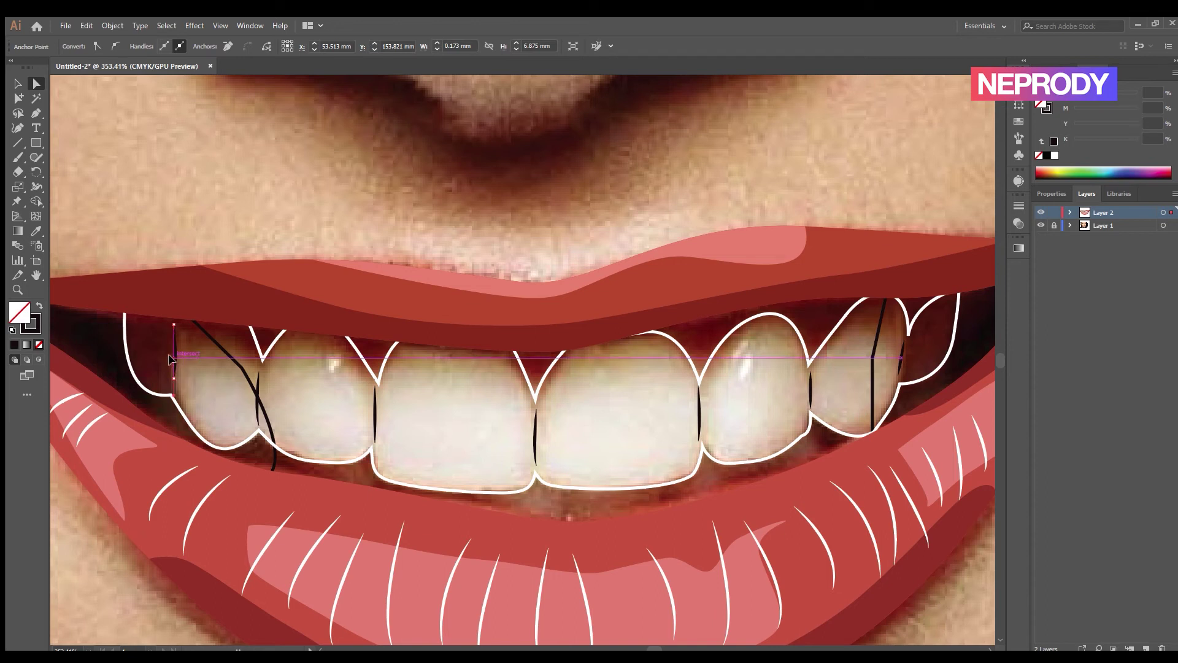
{"action": "left_click", "coordinate": [215, 362]}
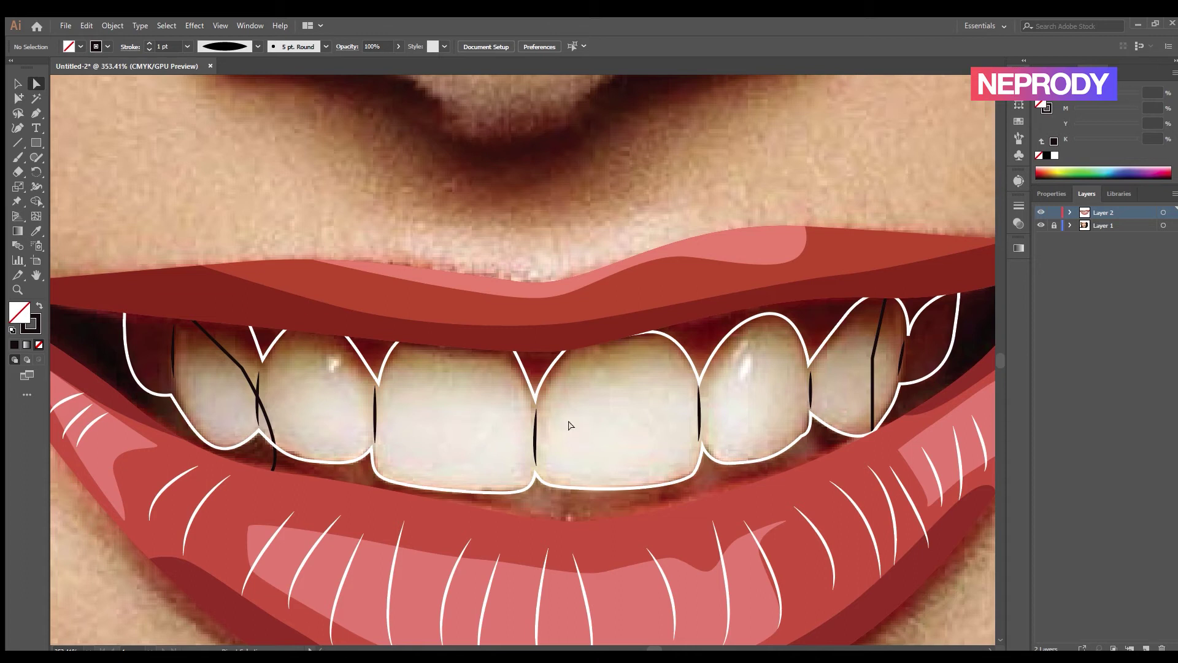
Trace the small bright highlight on the left lateral tooth as a closed shape about 1.9 by 2.9 mm
{"action": "left_click", "coordinate": [36, 113]}
{"action": "key", "text": "ctrl+space"}
{"action": "left_click_drag", "start_coordinate": [300, 339], "coordinate": [360, 376]}
{"action": "left_click", "coordinate": [361, 365]}
Trace the two elongated bright highlights on the tooth right of the front teeth as closed shapes
{"action": "key", "text": "space"}
{"action": "left_click_drag", "start_coordinate": [653, 421], "coordinate": [479, 433]}
{"action": "left_click", "coordinate": [769, 347]}
{"action": "scroll", "coordinate": [783, 347], "scroll_direction": "up", "scroll_amount": 3}
{"action": "mouse_move", "coordinate": [703, 423]}
{"action": "left_mouse_down"}
{"action": "mouse_move", "coordinate": [702, 408]}
{"action": "mouse_move", "coordinate": [709, 437]}
{"action": "left_mouse_up"}
{"action": "left_click_drag", "start_coordinate": [748, 379], "coordinate": [732, 351]}
{"action": "left_click", "coordinate": [765, 395]}
{"action": "mouse_move", "coordinate": [768, 434]}
{"action": "left_mouse_down"}
{"action": "mouse_move", "coordinate": [741, 482]}
{"action": "mouse_move", "coordinate": [740, 432]}
{"action": "mouse_move", "coordinate": [761, 391]}
{"action": "mouse_move", "coordinate": [777, 412]}
{"action": "mouse_move", "coordinate": [636, 310]}
{"action": "left_mouse_up"}
{"action": "key", "text": "ctrl+space"}
{"action": "scroll", "coordinate": [637, 310], "scroll_direction": "down", "scroll_amount": 1}
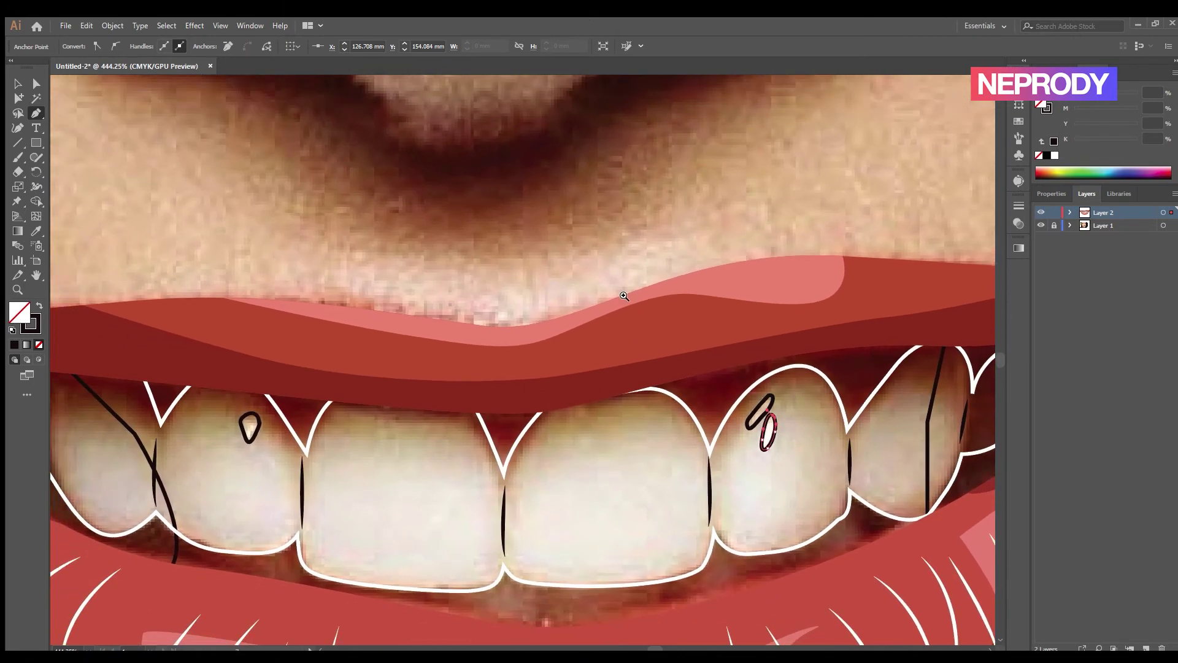
Group the three tooth highlight shapes
{"action": "left_click", "coordinate": [17, 83]}
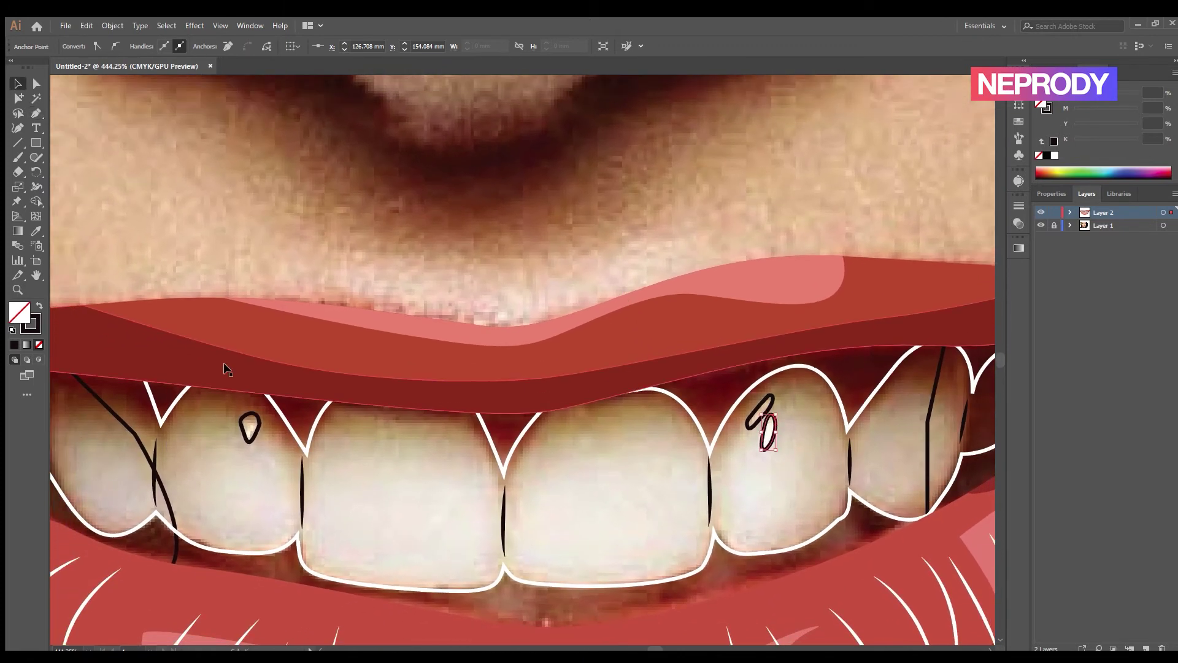
{"action": "left_click", "coordinate": [241, 422]}
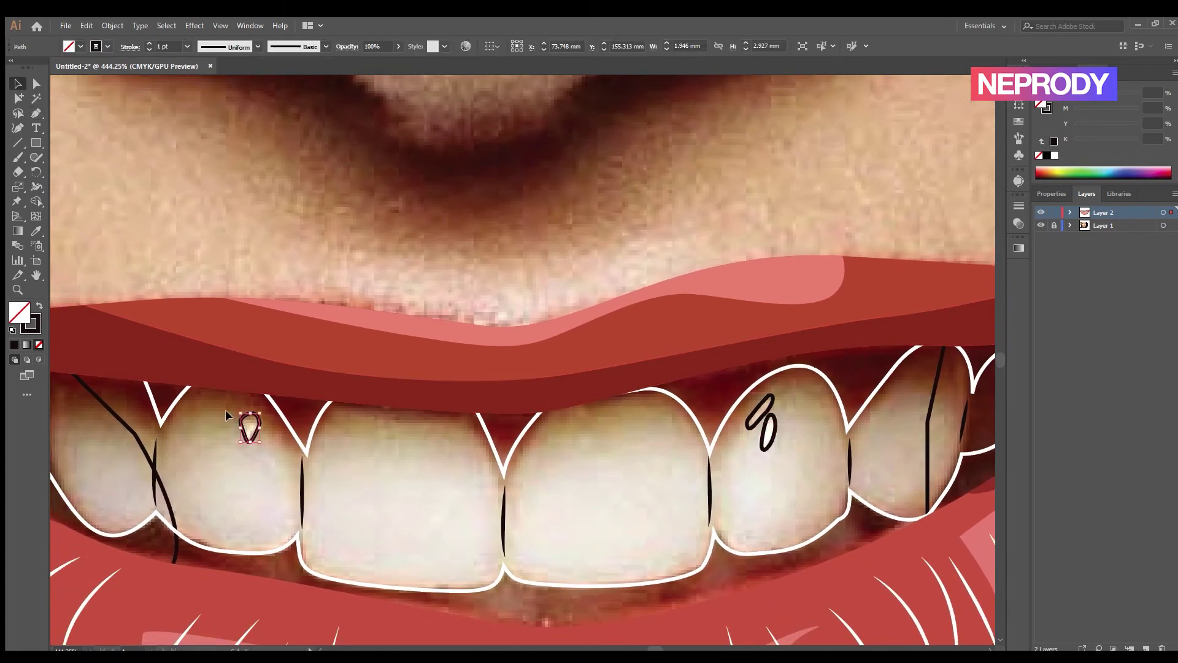
{"action": "left_click", "coordinate": [759, 399], "text": "shift"}
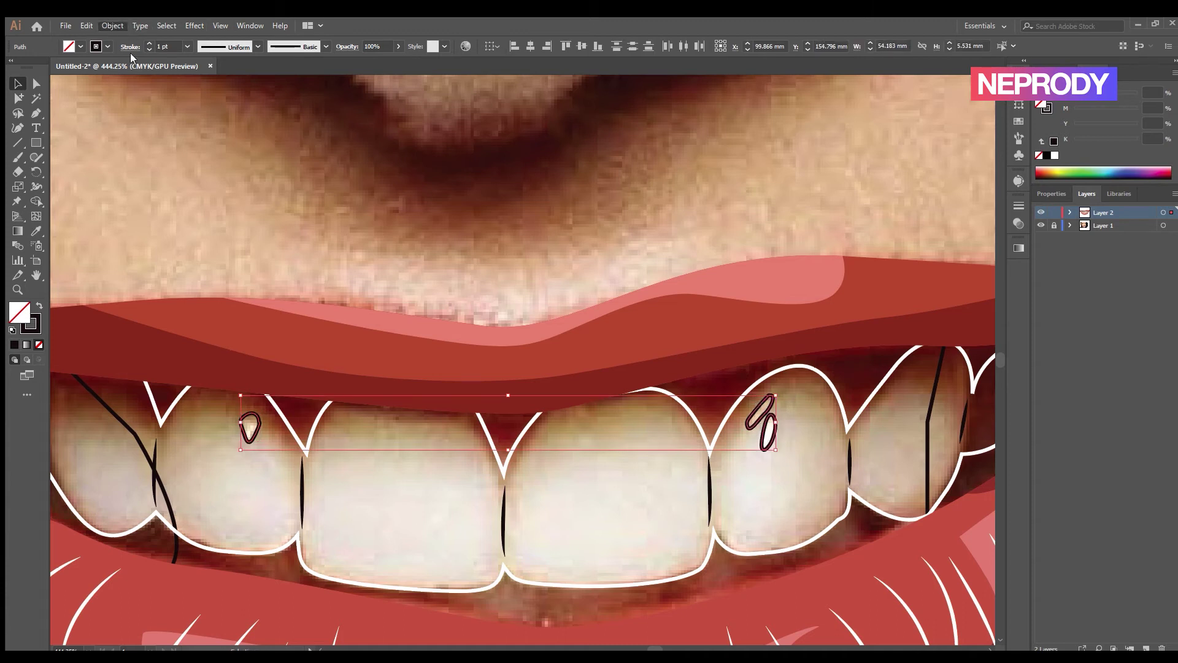
{"action": "left_click", "coordinate": [796, 459]}
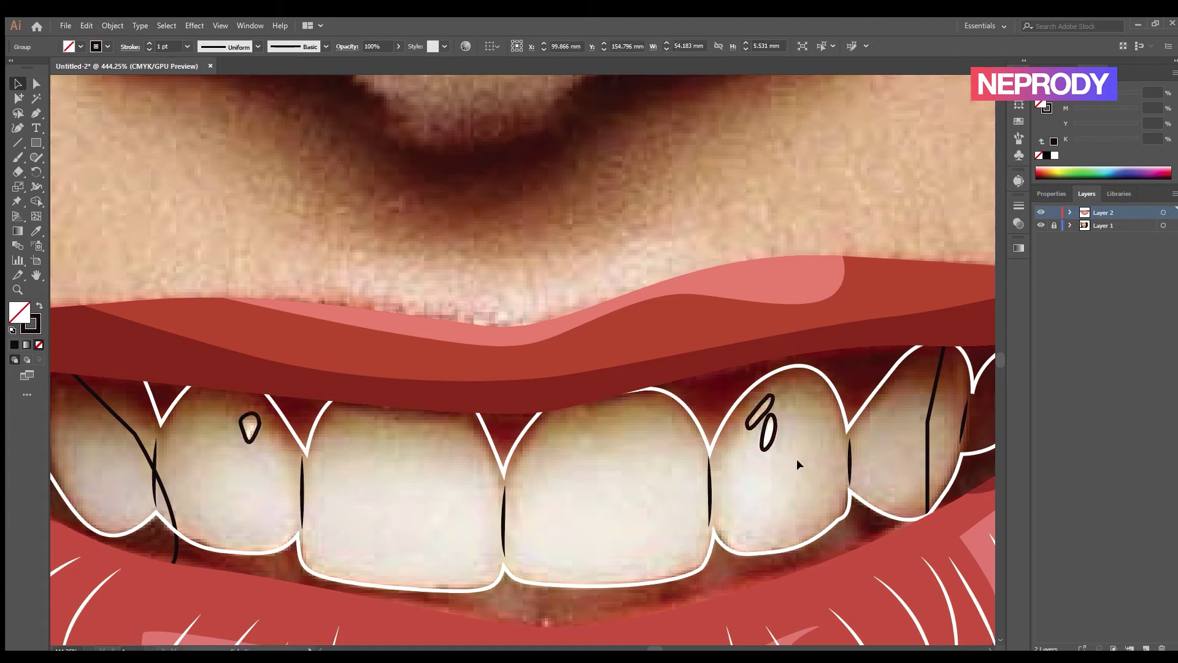
Fill the teeth outline with a tone sampled from the photo's front tooth, darkened to C 14.37, M 14.52, Y 16.82, K 0
{"action": "left_click_drag", "start_coordinate": [717, 432], "coordinate": [687, 430]}
{"action": "left_click", "coordinate": [693, 414]}
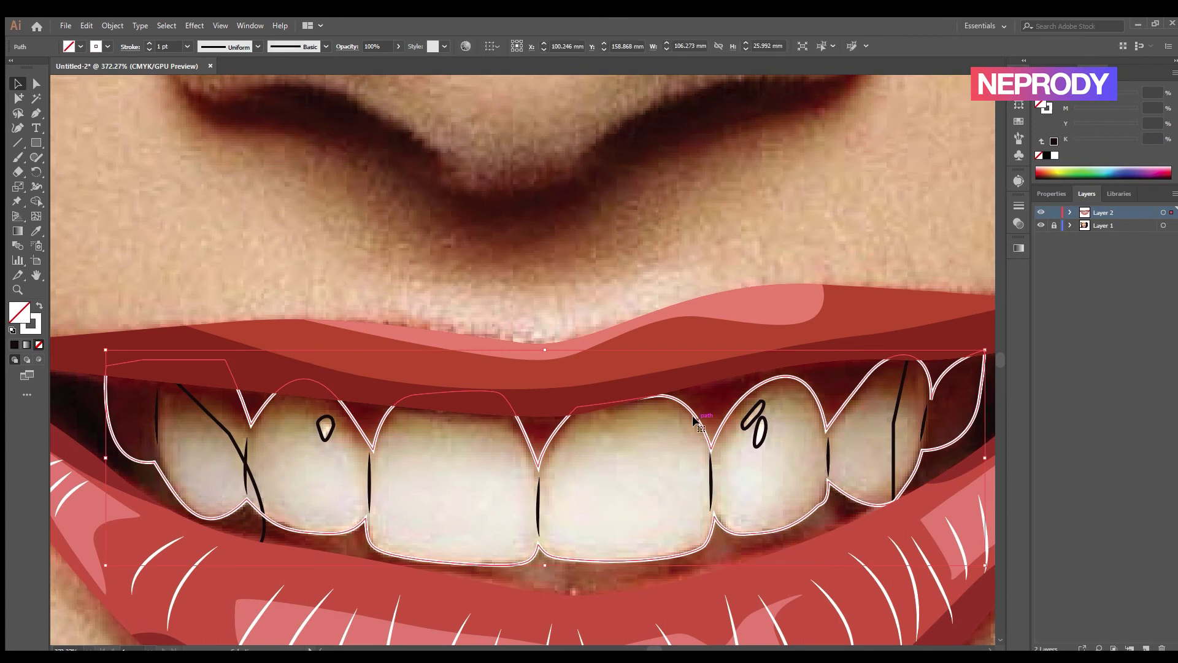
{"action": "left_click", "coordinate": [36, 231]}
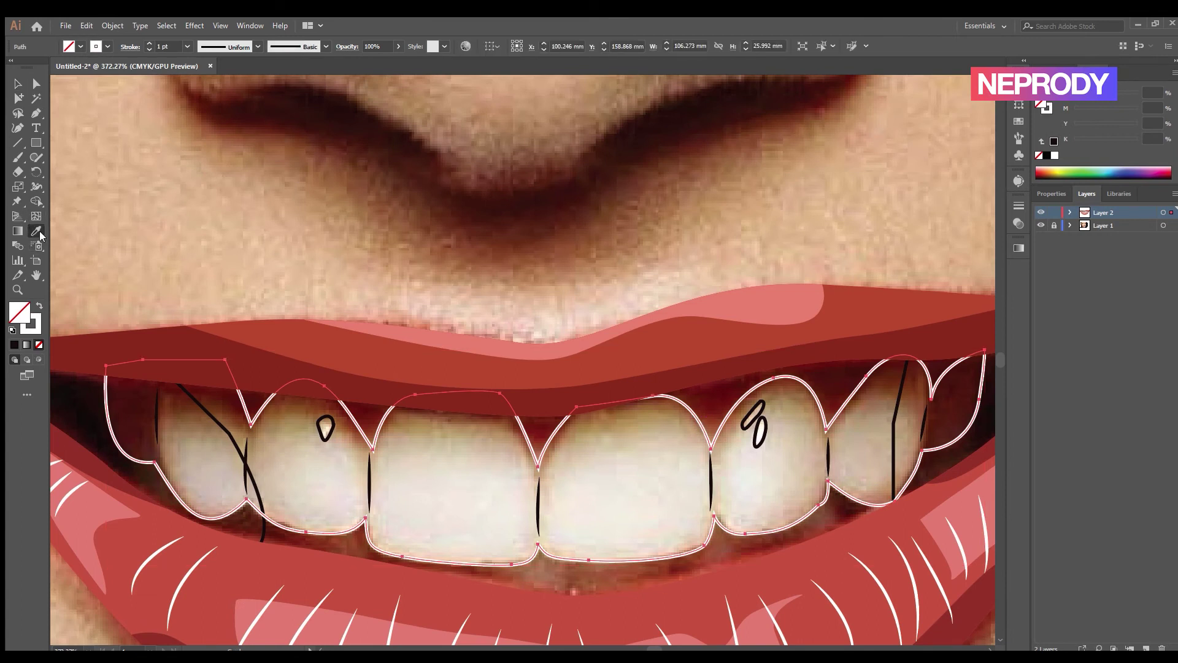
{"action": "left_click", "coordinate": [460, 482]}
{"action": "key", "text": "ctrl+z"}
{"action": "left_click", "coordinate": [437, 483]}
{"action": "key", "text": "ctrl+z"}
{"action": "key", "text": "ctrl+shift+z"}
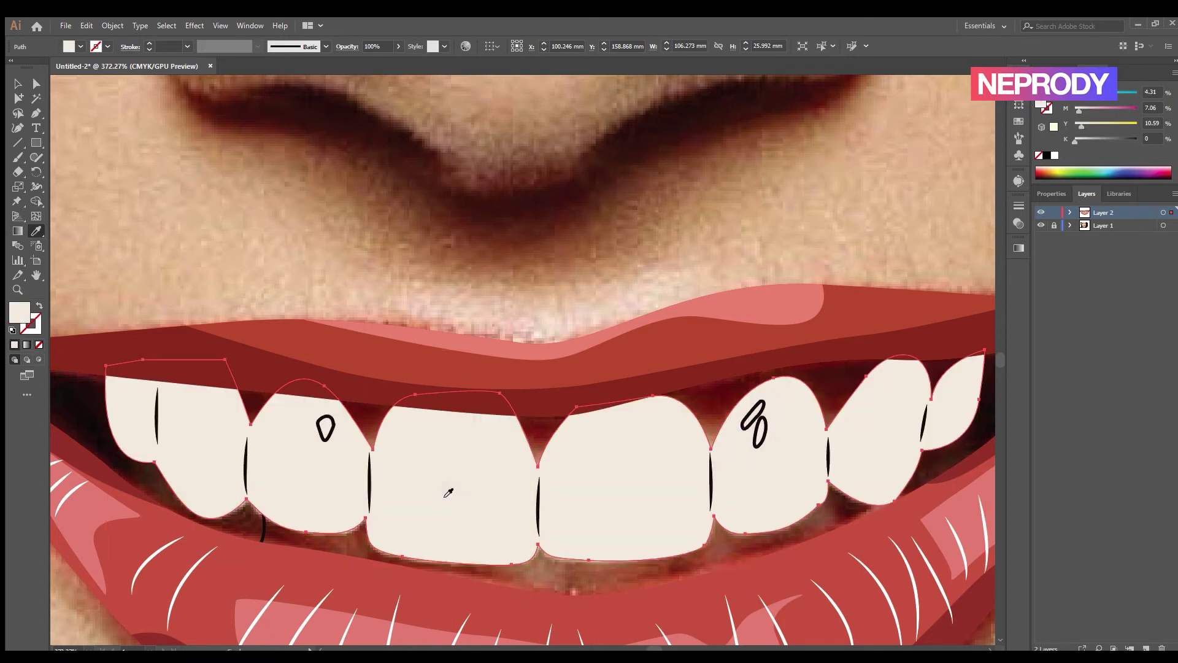
{"action": "key", "text": "ctrl+z"}
{"action": "left_click", "coordinate": [434, 487]}
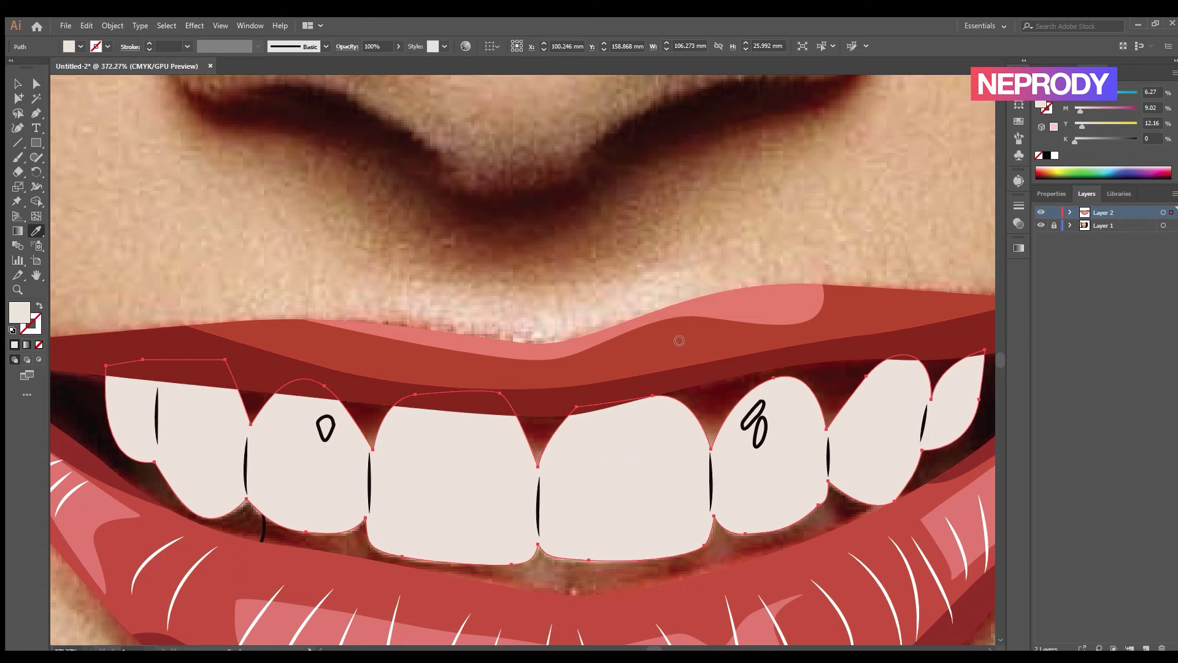
{"action": "left_click", "coordinate": [944, 323]}
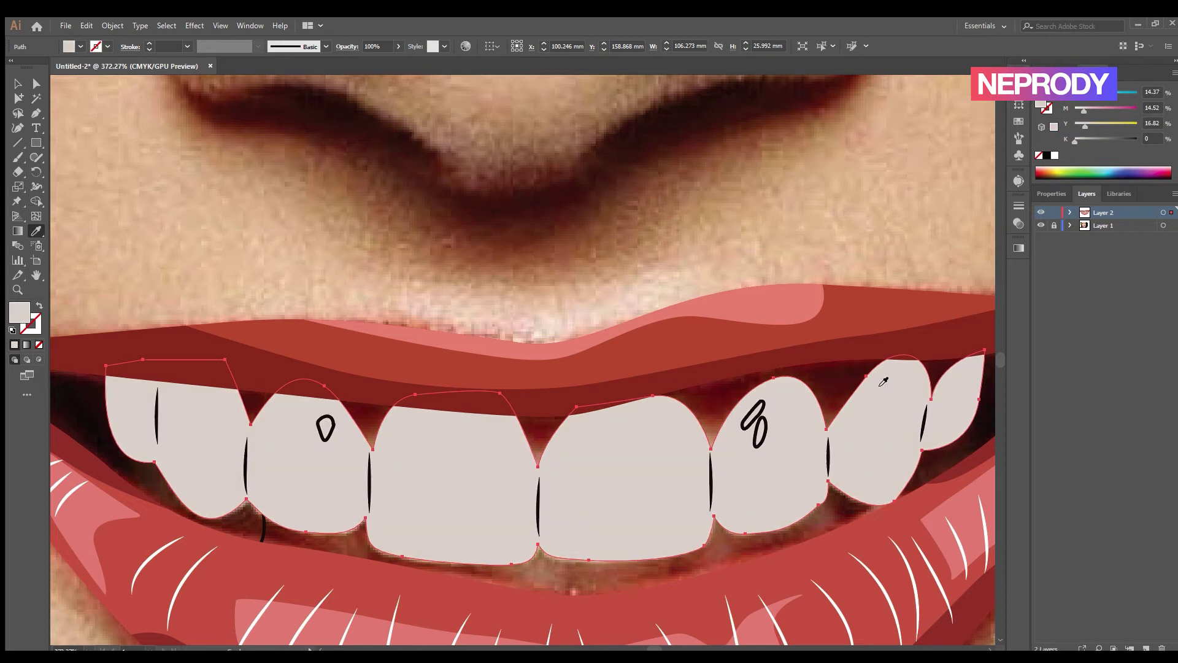
Fill the grouped tooth highlights with white and remove their outline
{"action": "left_click", "coordinate": [764, 432], "text": "ctrl"}
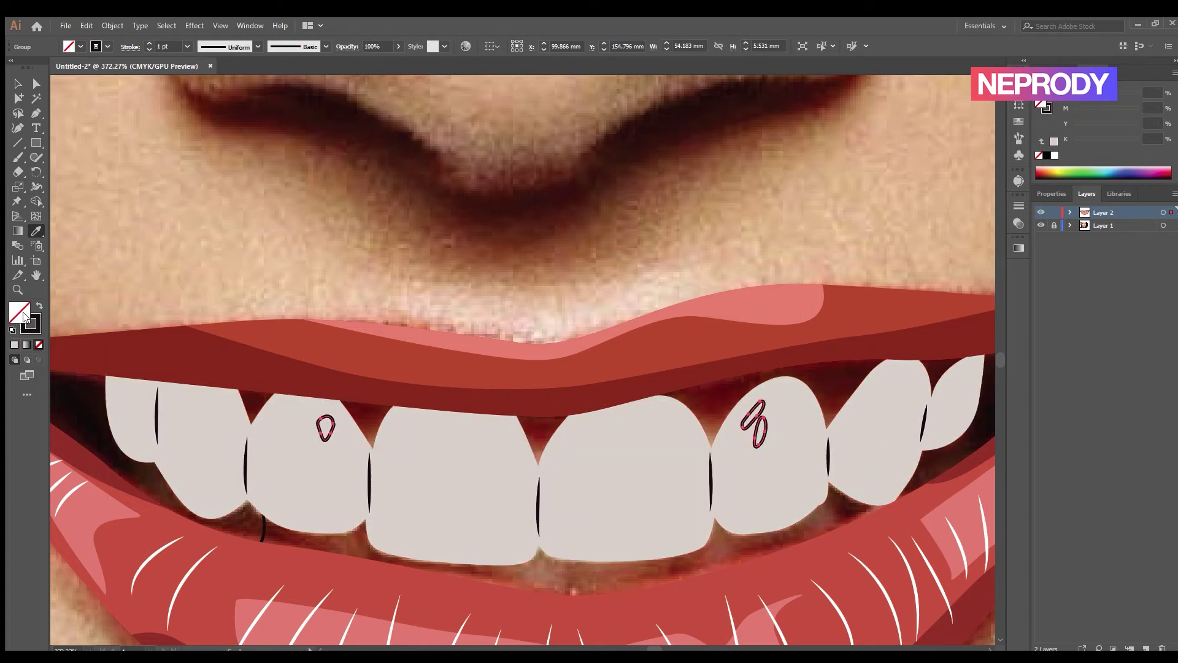
{"action": "left_click", "coordinate": [38, 304]}
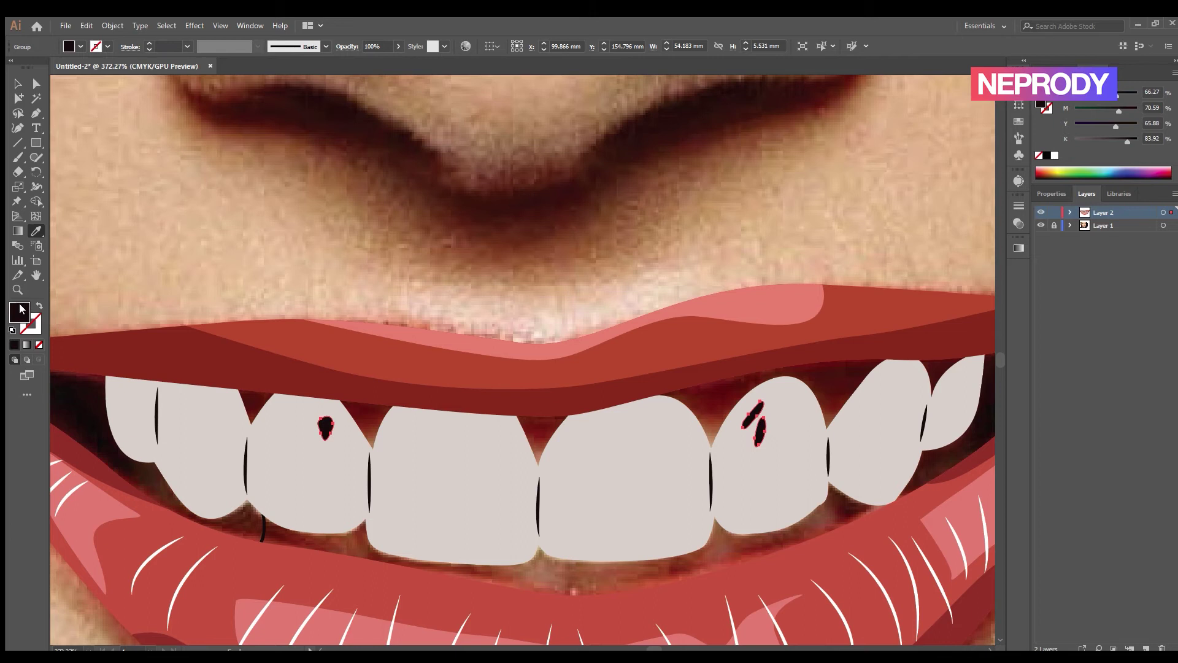
{"action": "left_click", "coordinate": [1055, 156]}
{"action": "left_click", "coordinate": [730, 401], "text": "ctrl"}
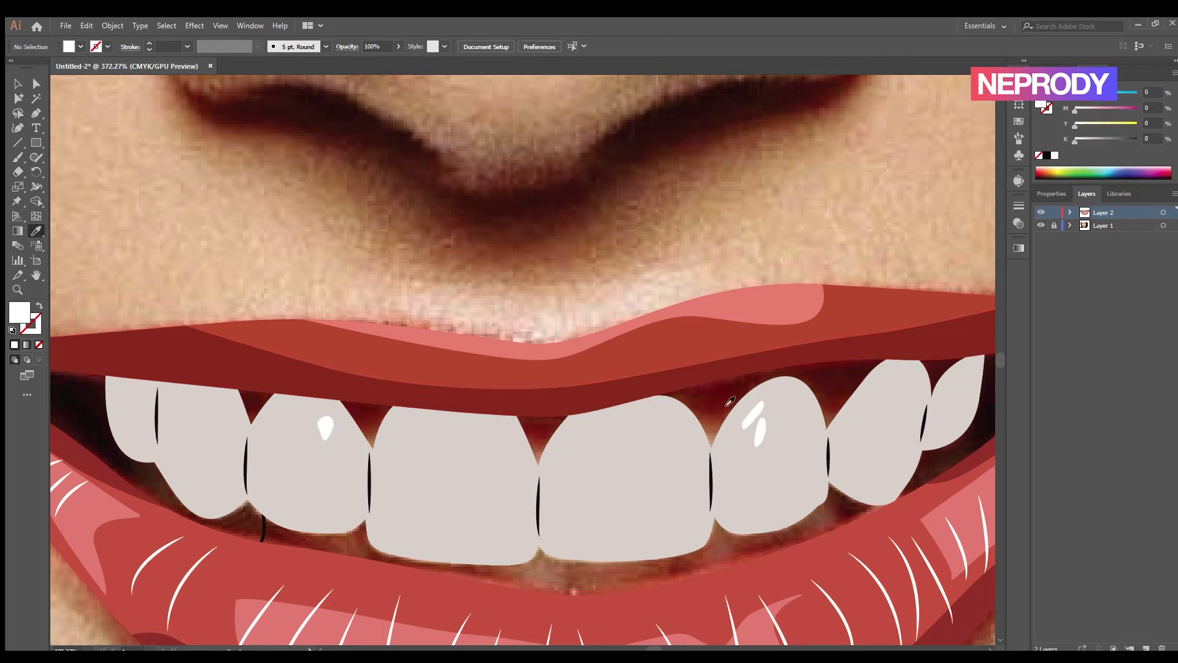
{"action": "left_click", "coordinate": [711, 482], "text": "ctrl"}
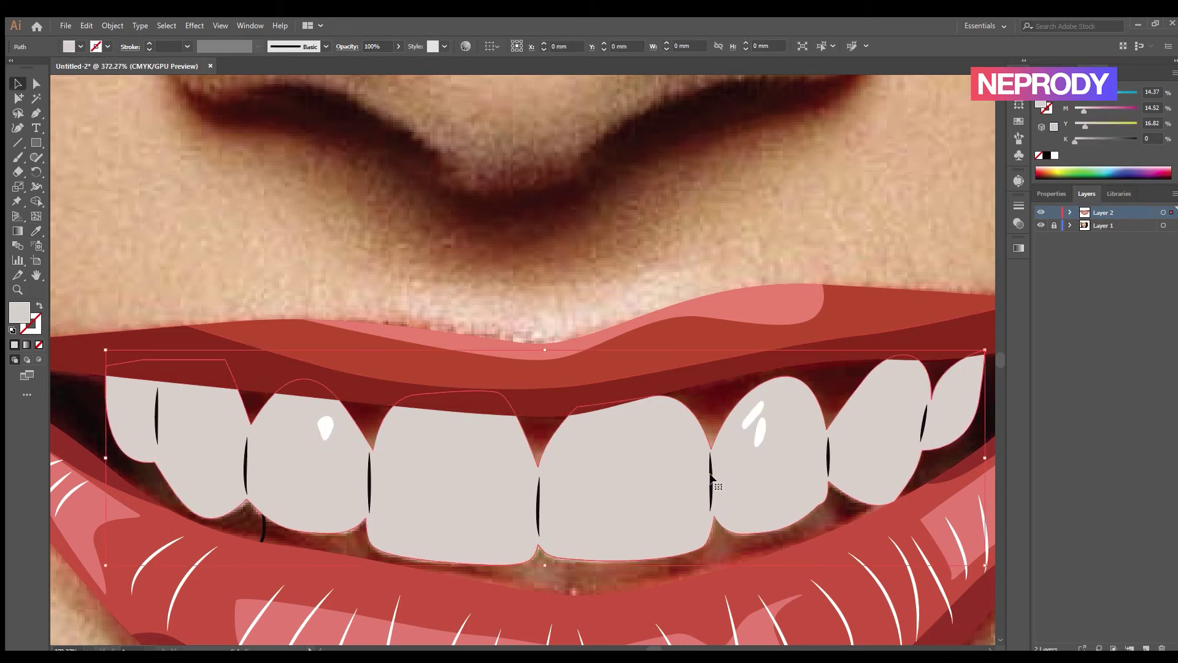
{"action": "left_click", "coordinate": [710, 477]}
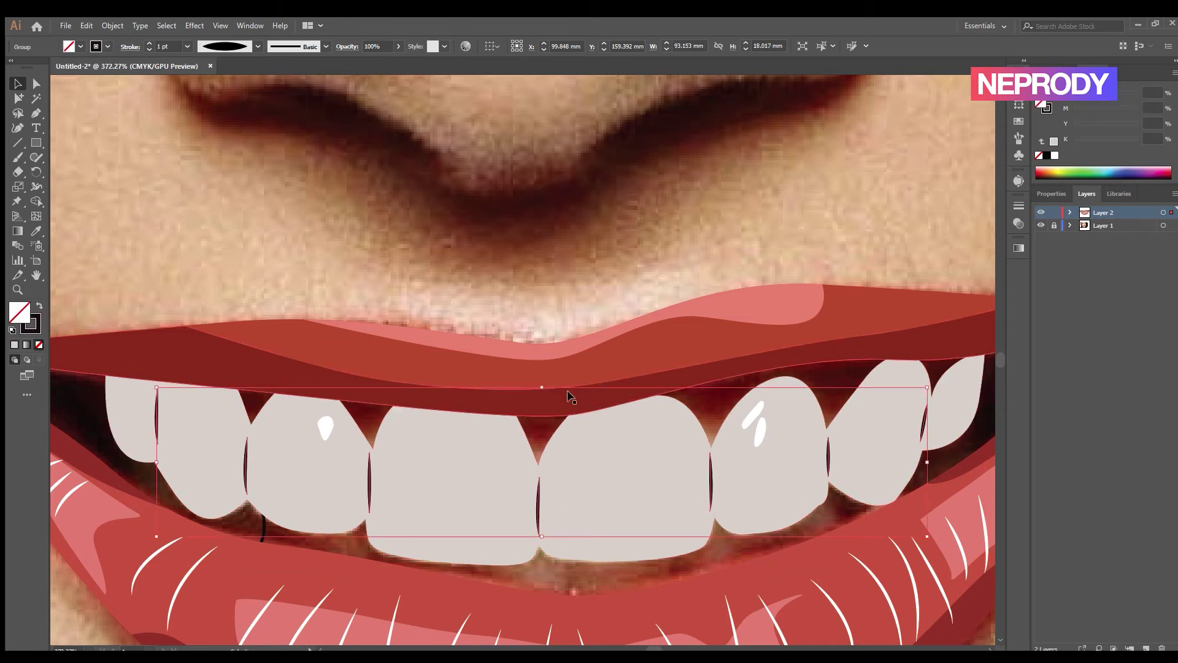
{"action": "left_click", "coordinate": [508, 298]}
{"action": "scroll", "coordinate": [586, 433], "scroll_direction": "down", "scroll_amount": 3}
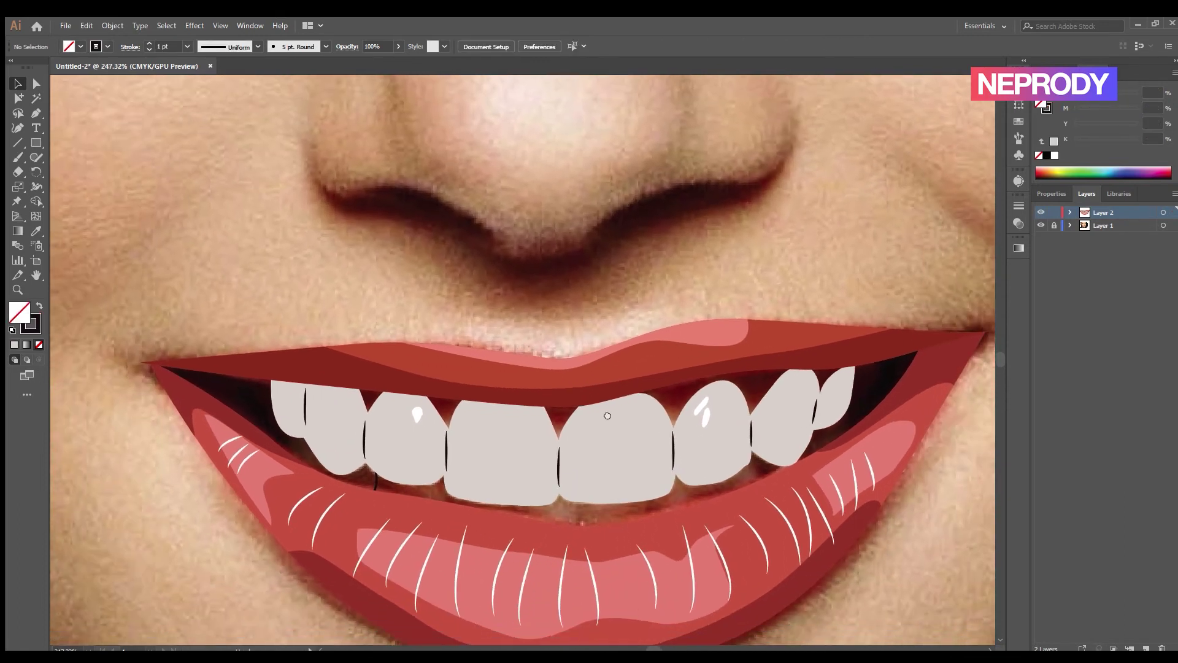
{"action": "left_click_drag", "start_coordinate": [608, 416], "coordinate": [610, 401]}
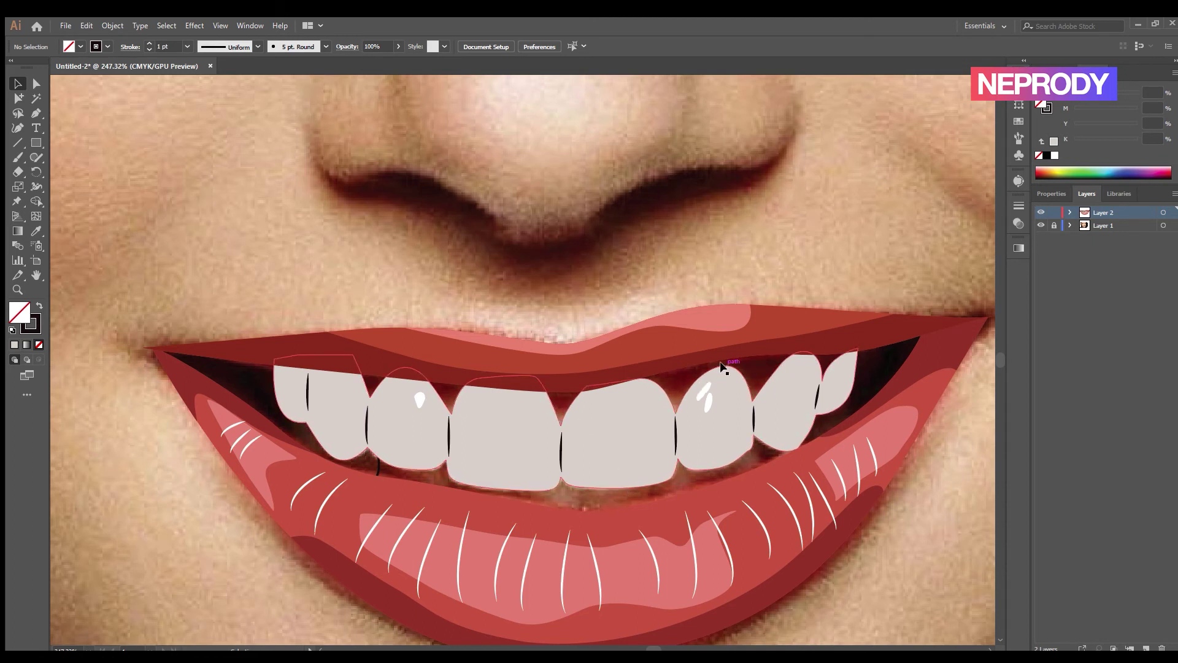
Fill the grouped mouth-corner gap shapes with their near-black outline colour, leaving them without an outline
{"action": "left_click", "coordinate": [36, 113]}
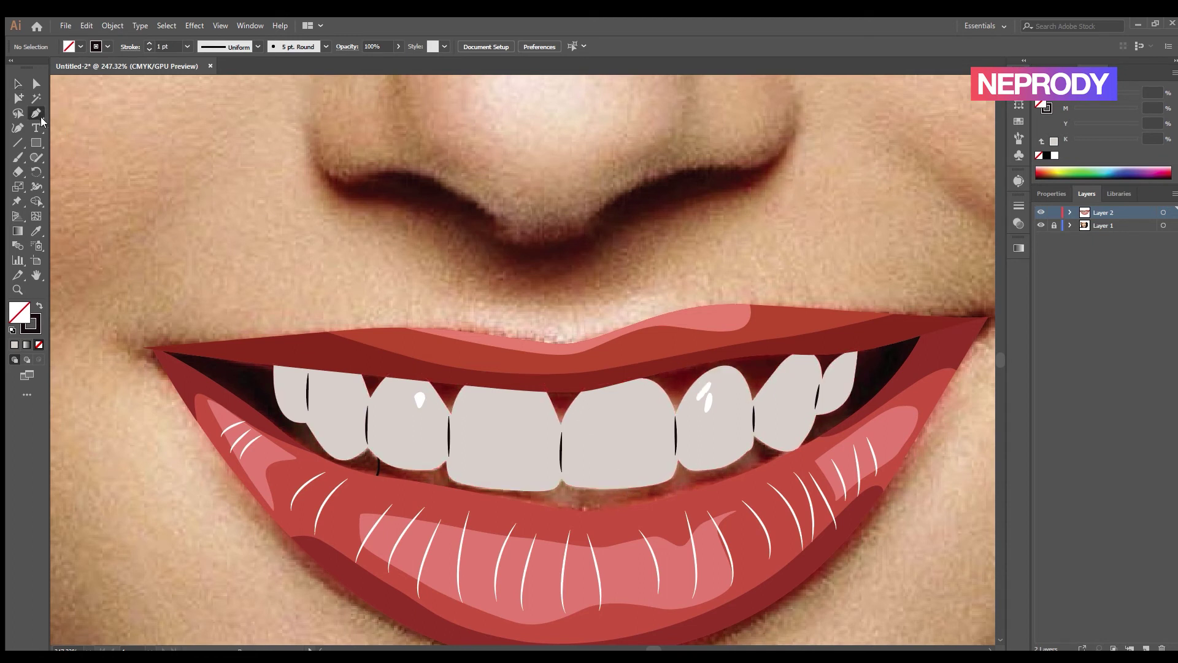
{"action": "left_click", "coordinate": [374, 462], "text": "ctrl"}
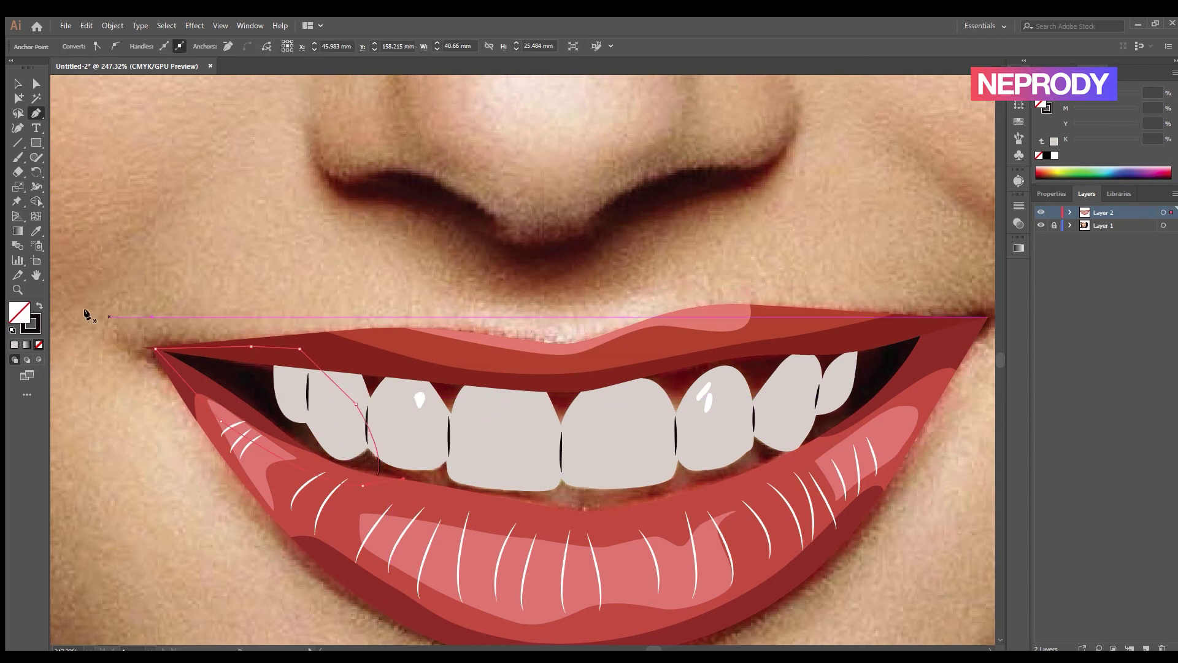
{"action": "key", "text": "v"}
{"action": "left_click", "coordinate": [402, 469]}
{"action": "left_click", "coordinate": [375, 463]}
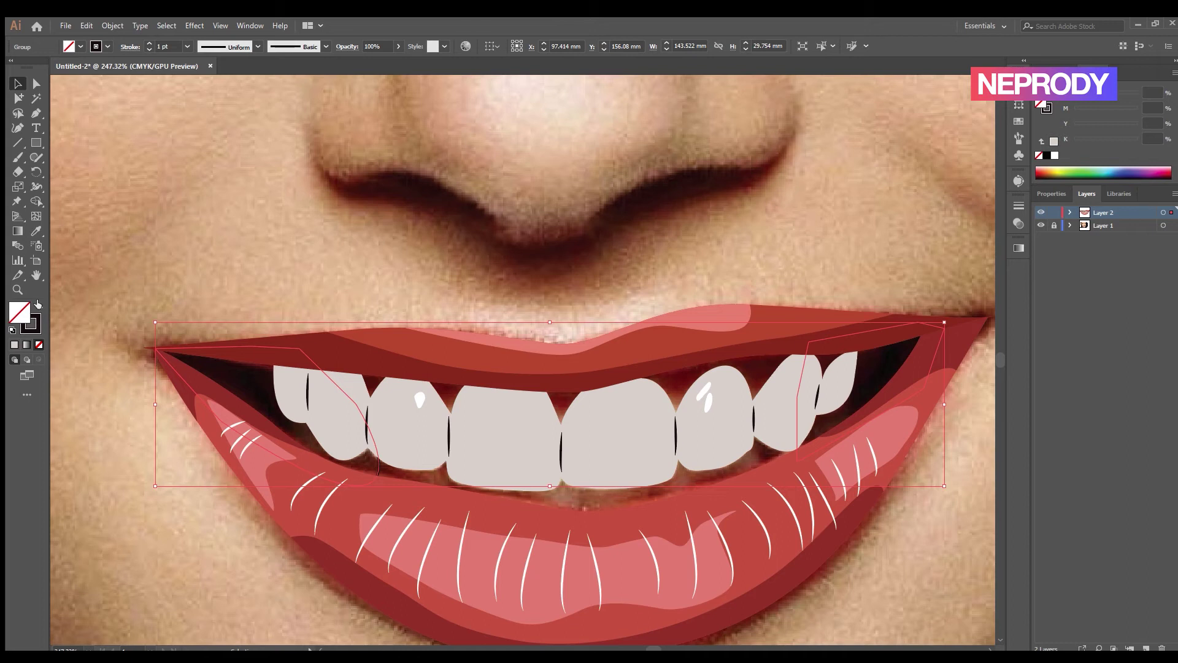
{"action": "left_click", "coordinate": [38, 304]}
{"action": "left_click", "coordinate": [569, 488]}
Trace a closed shape across the upper half of the teeth and upper lip, covering the gum gaps between the teeth
{"action": "key", "text": "p"}
{"action": "left_click", "coordinate": [342, 372]}
{"action": "left_click", "coordinate": [374, 410]}
{"action": "left_click", "coordinate": [481, 429]}
{"action": "left_click", "coordinate": [595, 429]}
{"action": "left_click", "coordinate": [705, 421]}
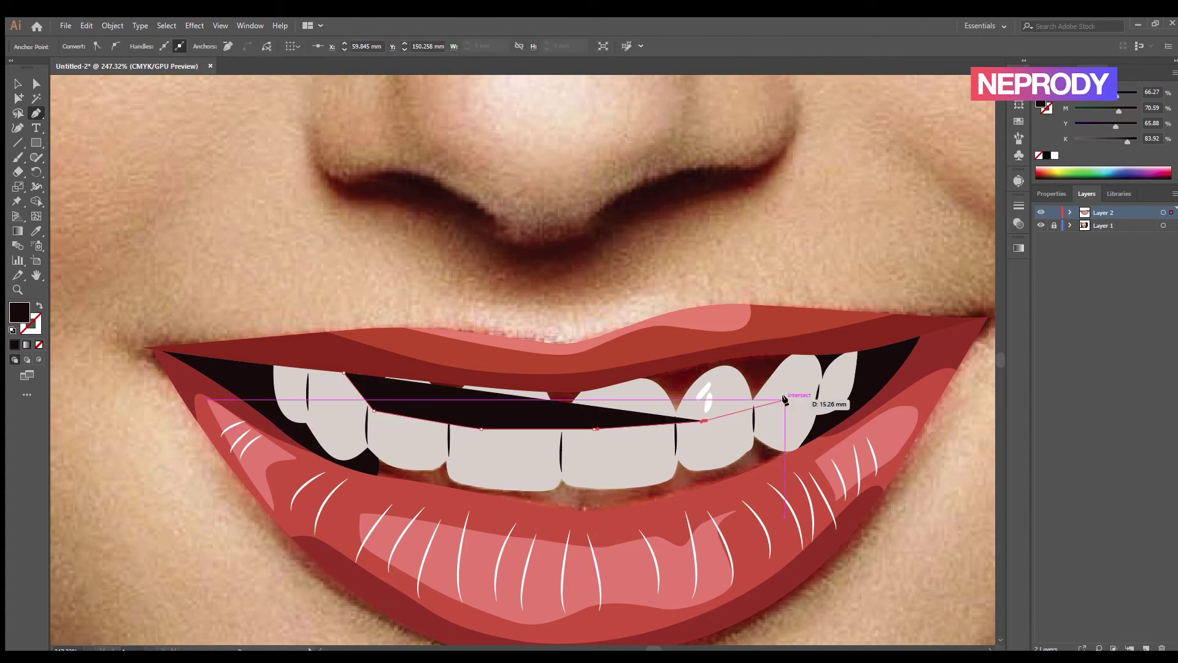
{"action": "left_click", "coordinate": [787, 400]}
{"action": "left_click", "coordinate": [824, 386]}
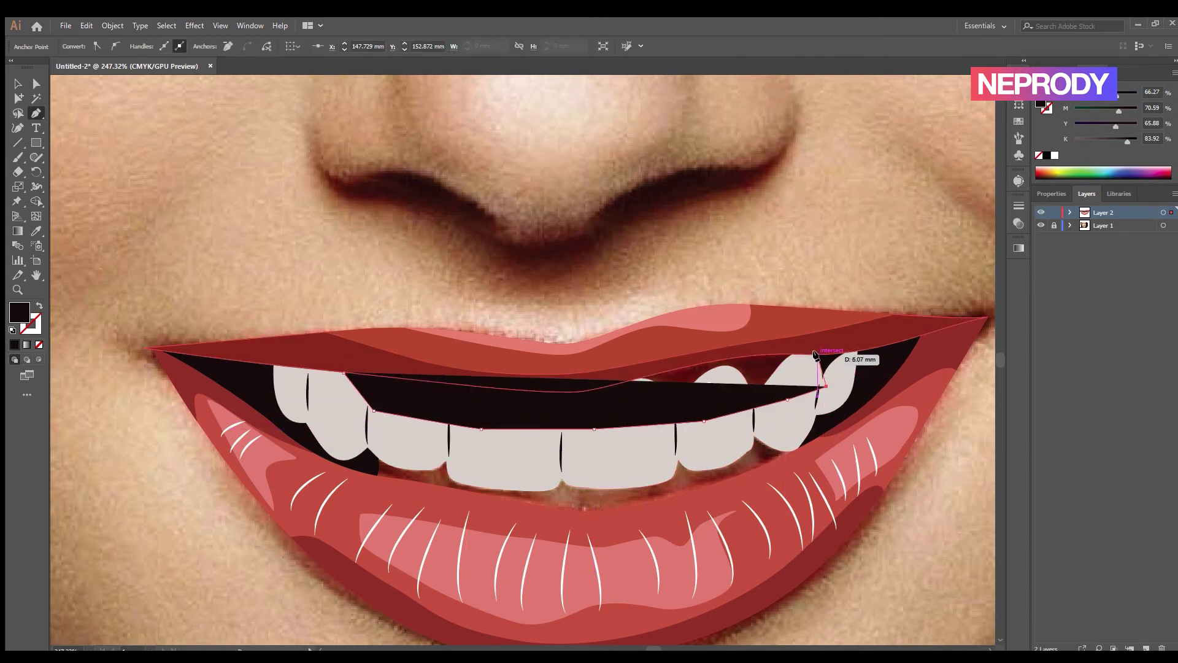
{"action": "left_click", "coordinate": [846, 348]}
{"action": "left_click", "coordinate": [437, 363]}
{"action": "left_click", "coordinate": [344, 372]}
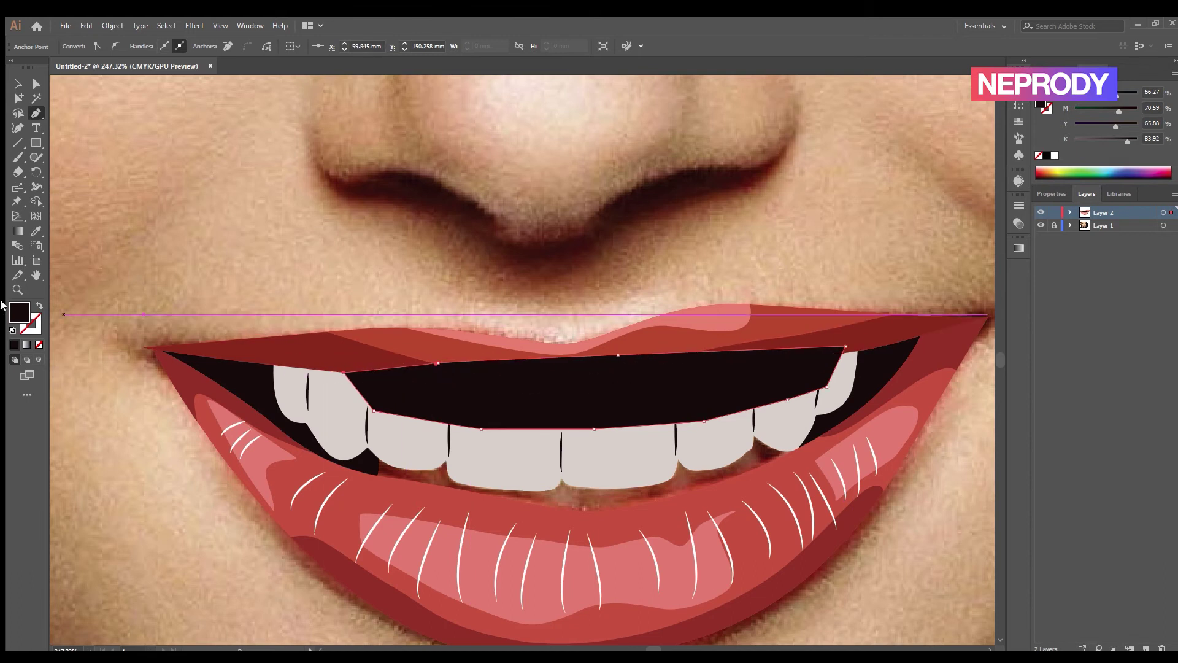
Fill the upper gum shape with a dark red sampled from the photo's gum between the teeth
{"action": "left_click", "coordinate": [38, 305]}
{"action": "left_click", "coordinate": [36, 231]}
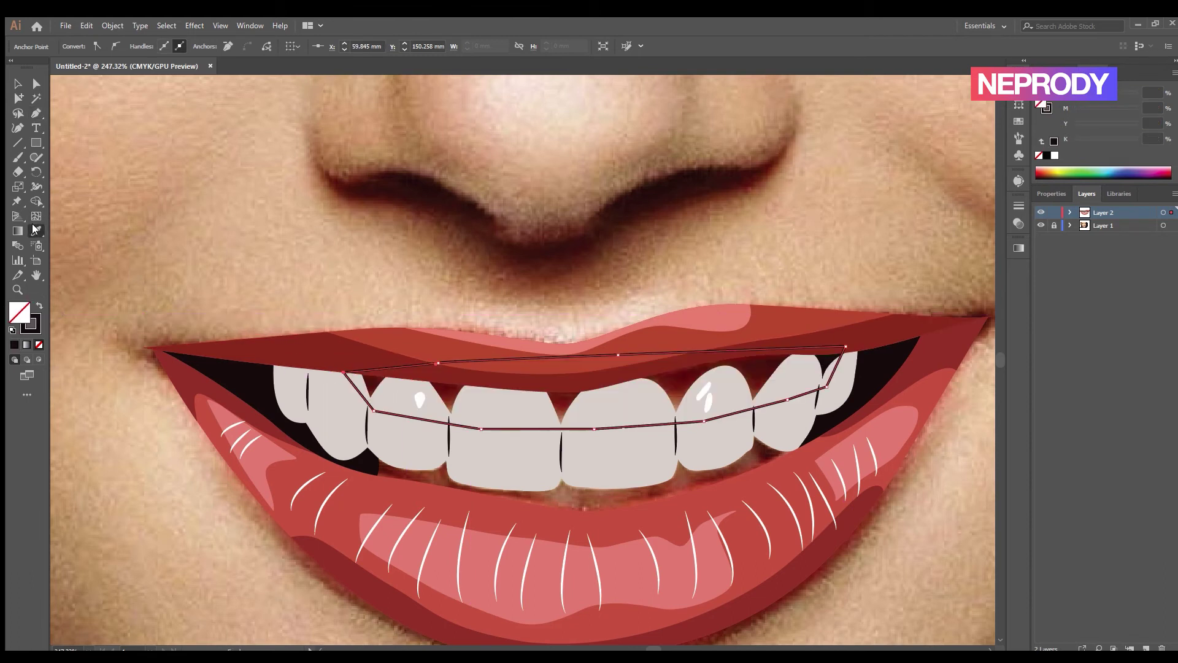
{"action": "left_click", "coordinate": [448, 395]}
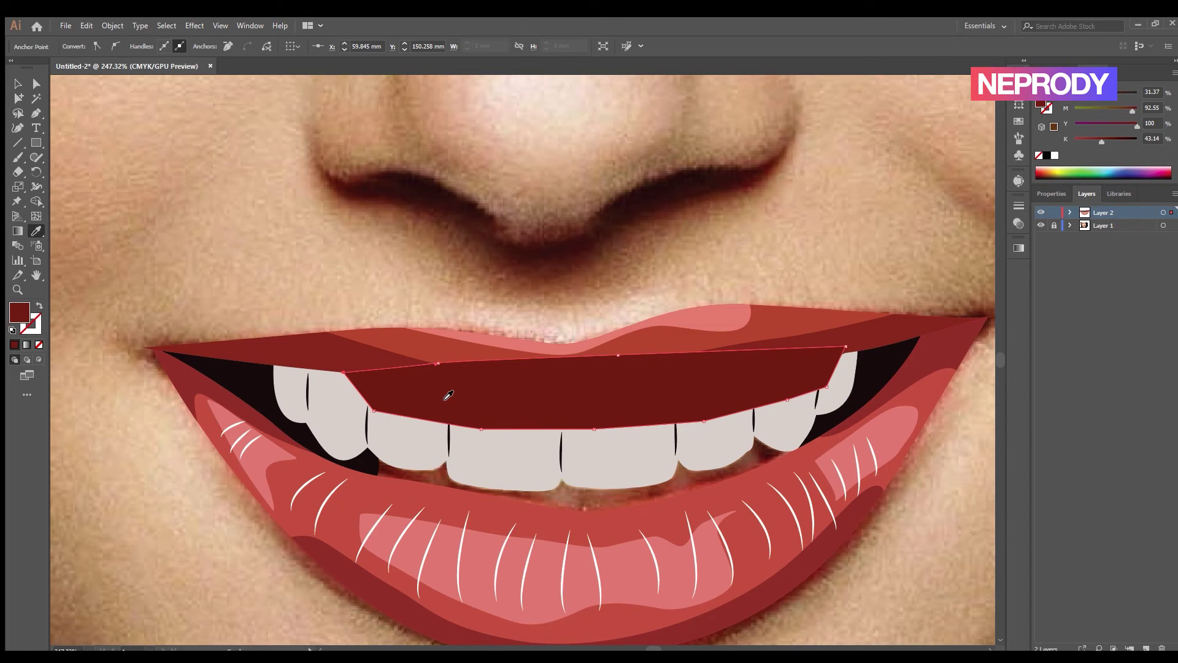
Send the upper gum shape behind the teeth and lips and darken its fill to C 35.39, M 92.96, Y 92.46, K 55.62
{"action": "left_click", "coordinate": [17, 84]}
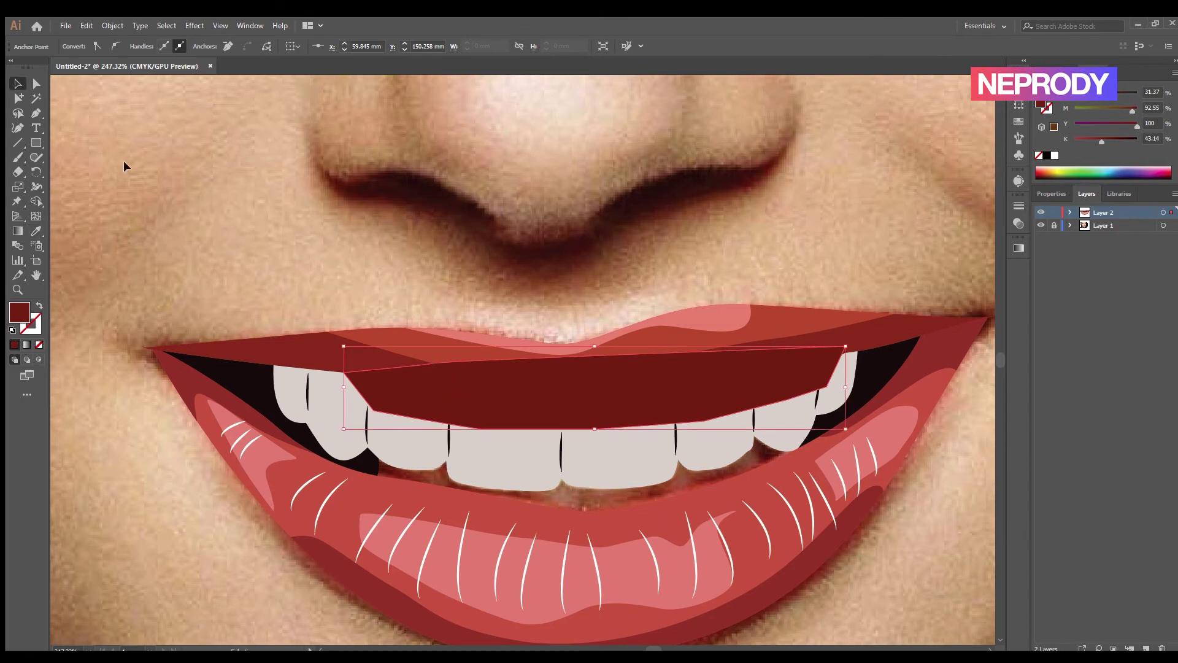
{"action": "left_click", "coordinate": [512, 383]}
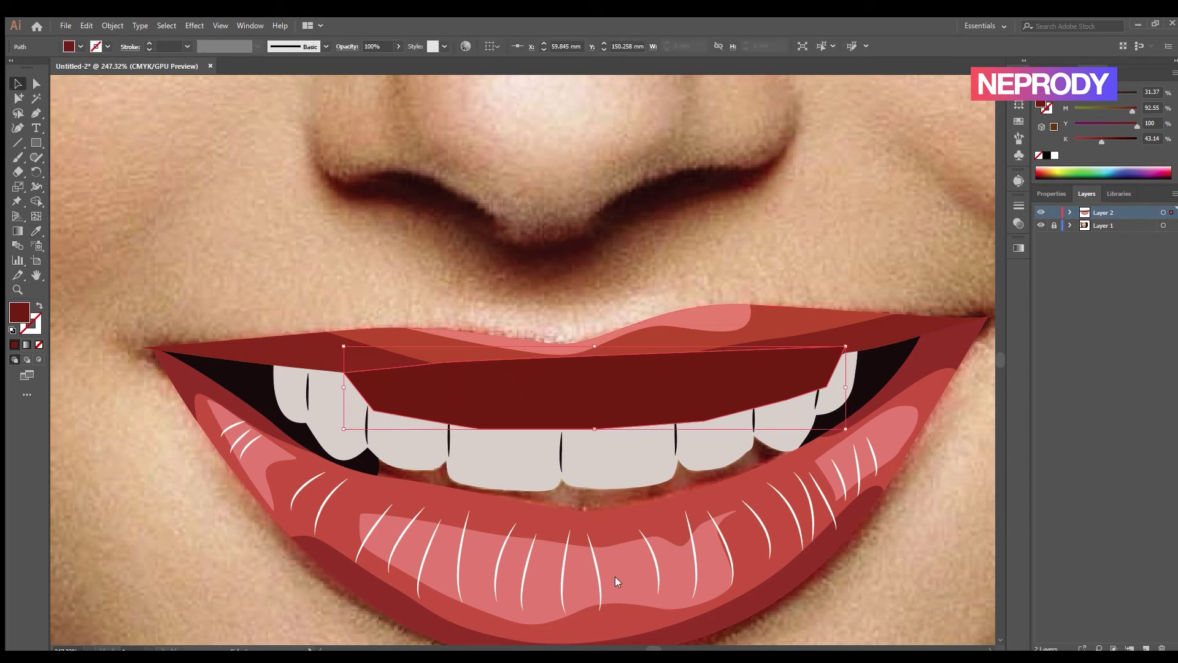
{"action": "key", "text": "ctrl+shift+bracketleft"}
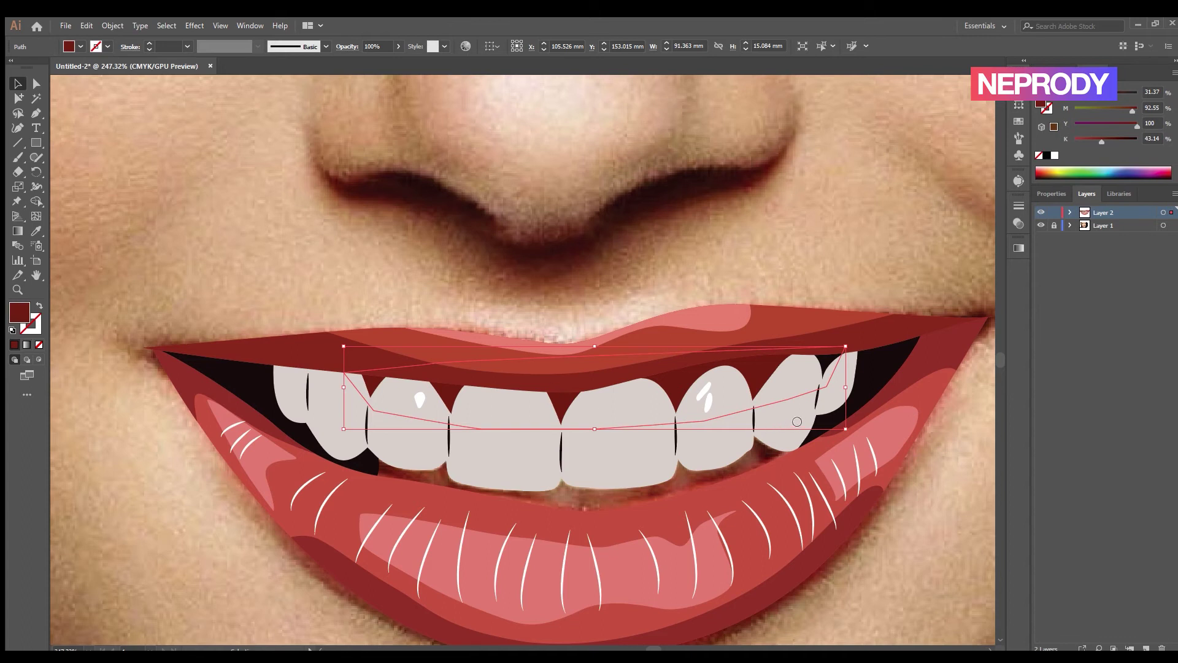
{"action": "left_click", "coordinate": [937, 324]}
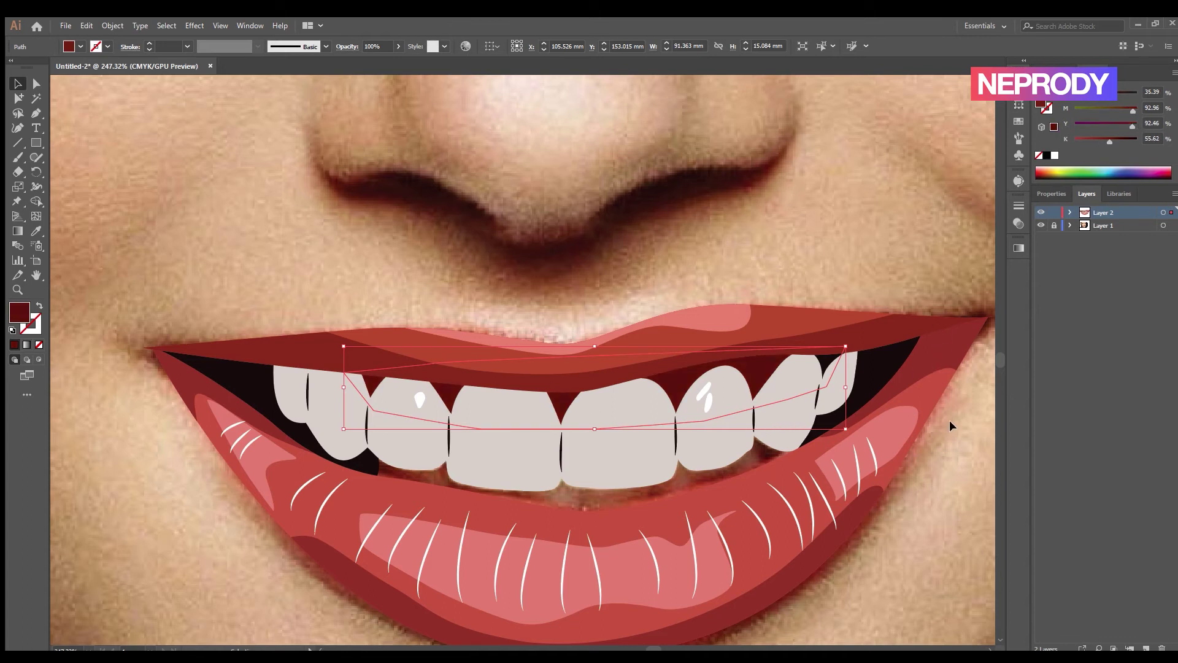
{"action": "left_click", "coordinate": [926, 522]}
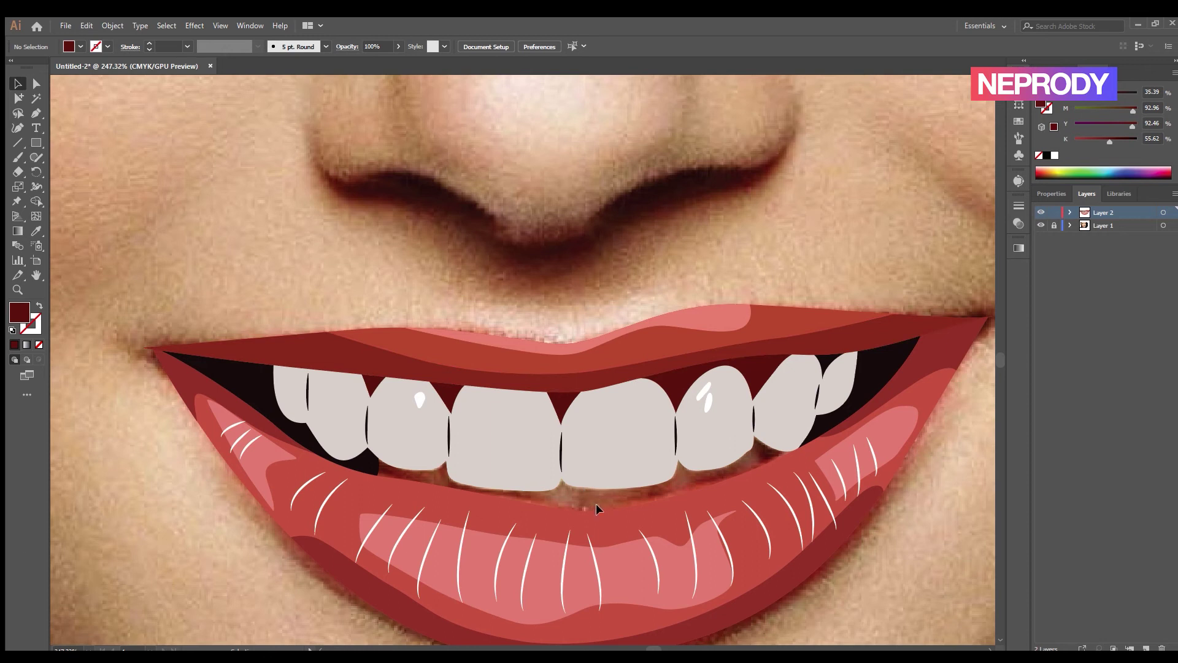
Trace a closed shape over the lower edge of the teeth and the lower lip, covering the gap between them
{"action": "left_click", "coordinate": [37, 114]}
{"action": "left_click", "coordinate": [843, 453]}
{"action": "left_click", "coordinate": [783, 413]}
{"action": "left_click", "coordinate": [712, 425]}
{"action": "left_click", "coordinate": [604, 446]}
{"action": "left_click", "coordinate": [485, 435]}
{"action": "left_click", "coordinate": [390, 438]}
{"action": "left_click", "coordinate": [348, 437]}
{"action": "left_click", "coordinate": [345, 475]}
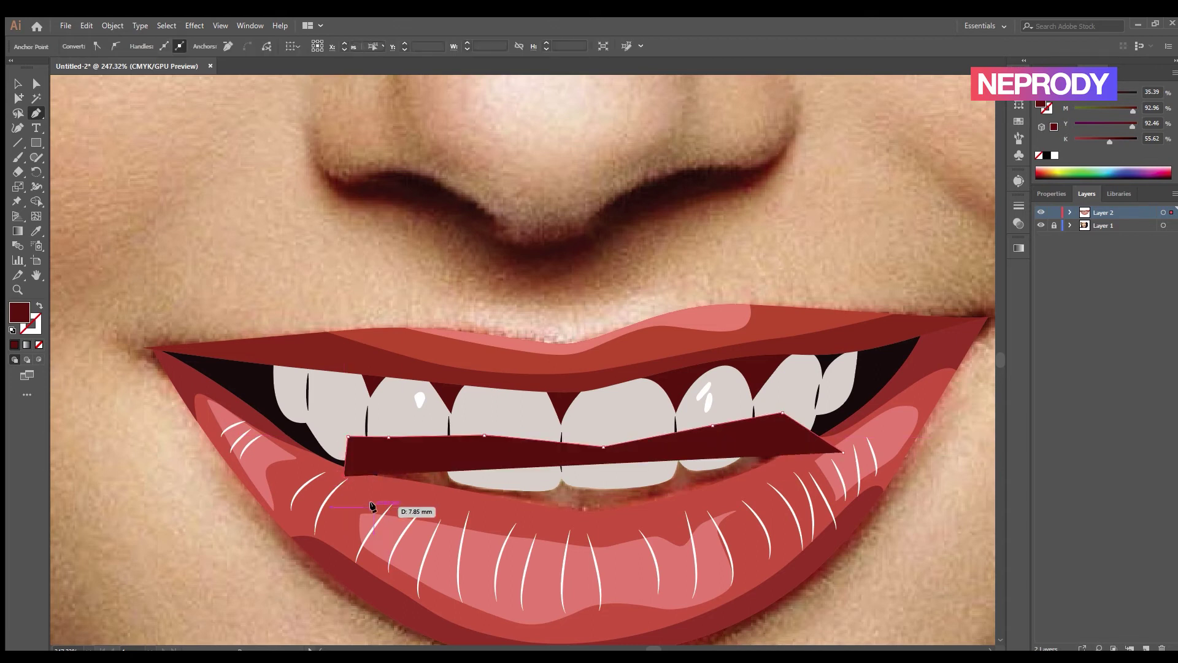
{"action": "left_click", "coordinate": [374, 507]}
{"action": "left_click", "coordinate": [527, 533]}
{"action": "left_click", "coordinate": [655, 528]}
{"action": "left_click", "coordinate": [746, 496]}
{"action": "left_click", "coordinate": [842, 452]}
Fill the lower gap shape with a brown sampled from the photo below the front teeth and send it behind the teeth and lips
{"action": "left_click", "coordinate": [39, 305]}
{"action": "left_click", "coordinate": [37, 230]}
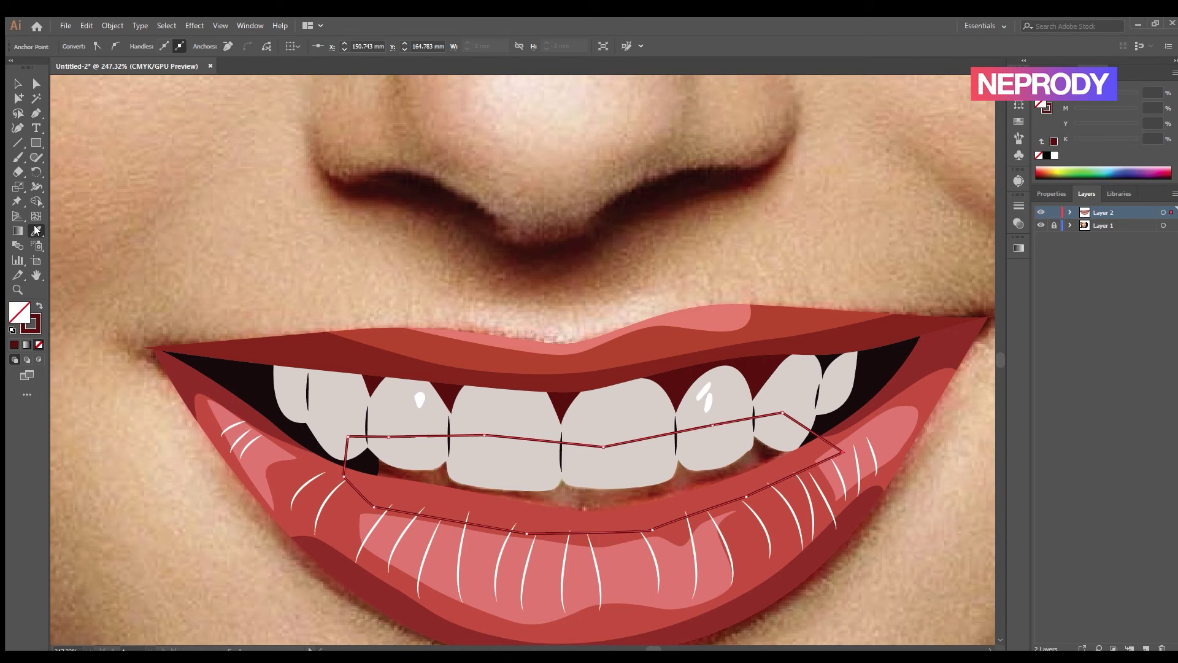
{"action": "left_click", "coordinate": [565, 499]}
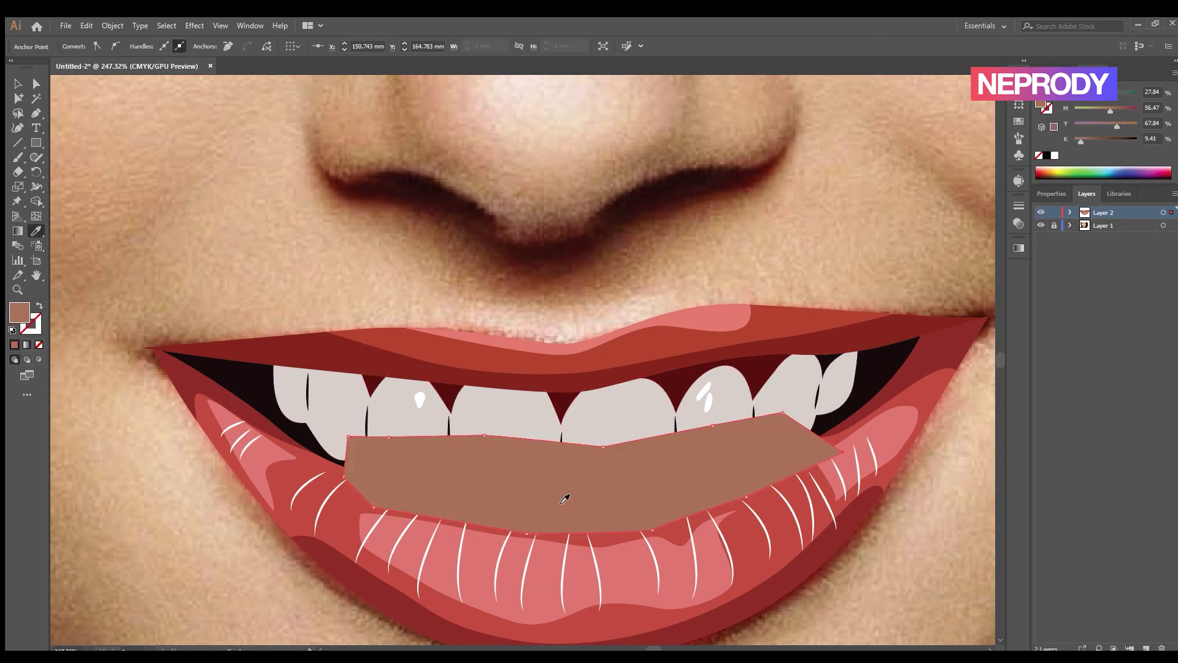
{"action": "key", "text": "v"}
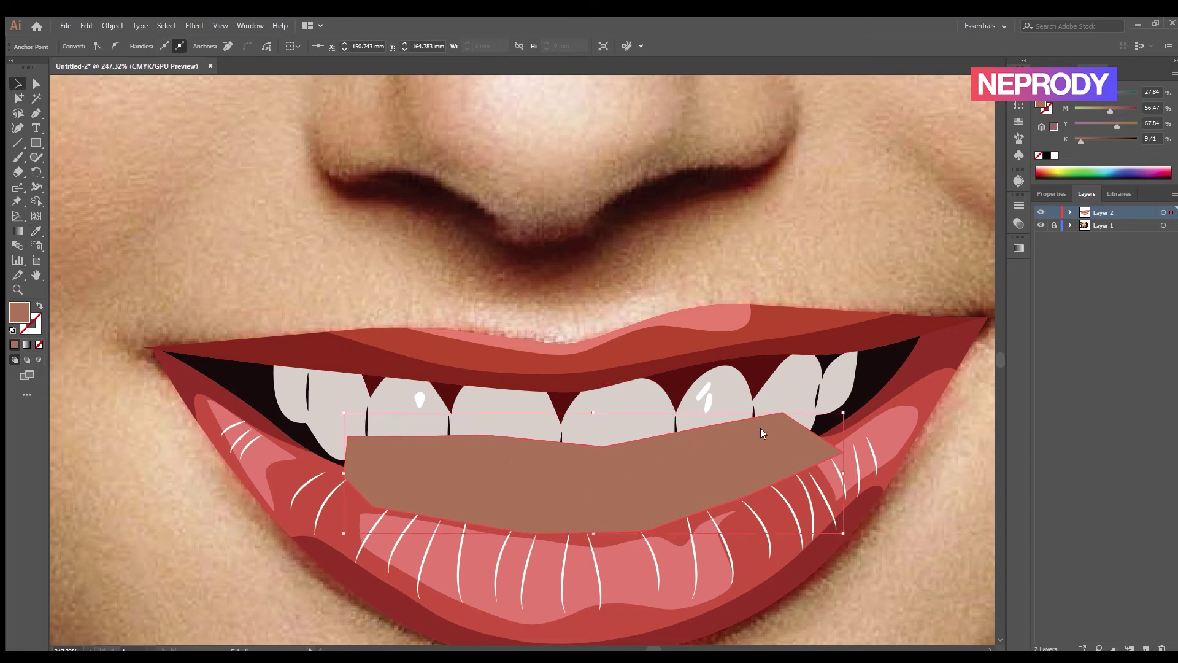
{"action": "key", "text": "ctrl+shift+bracketleft"}
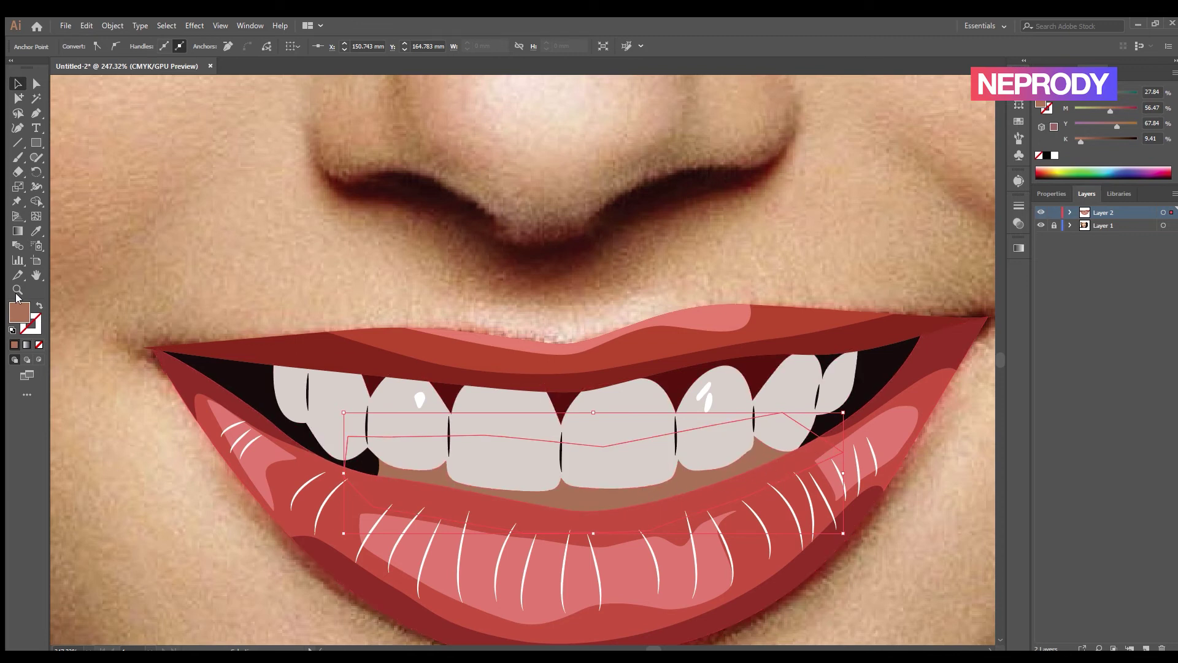
Try a darker reddish brown sampled from the photo as the lower gap shape's fill
{"action": "left_click", "coordinate": [39, 305]}
{"action": "left_click", "coordinate": [35, 230]}
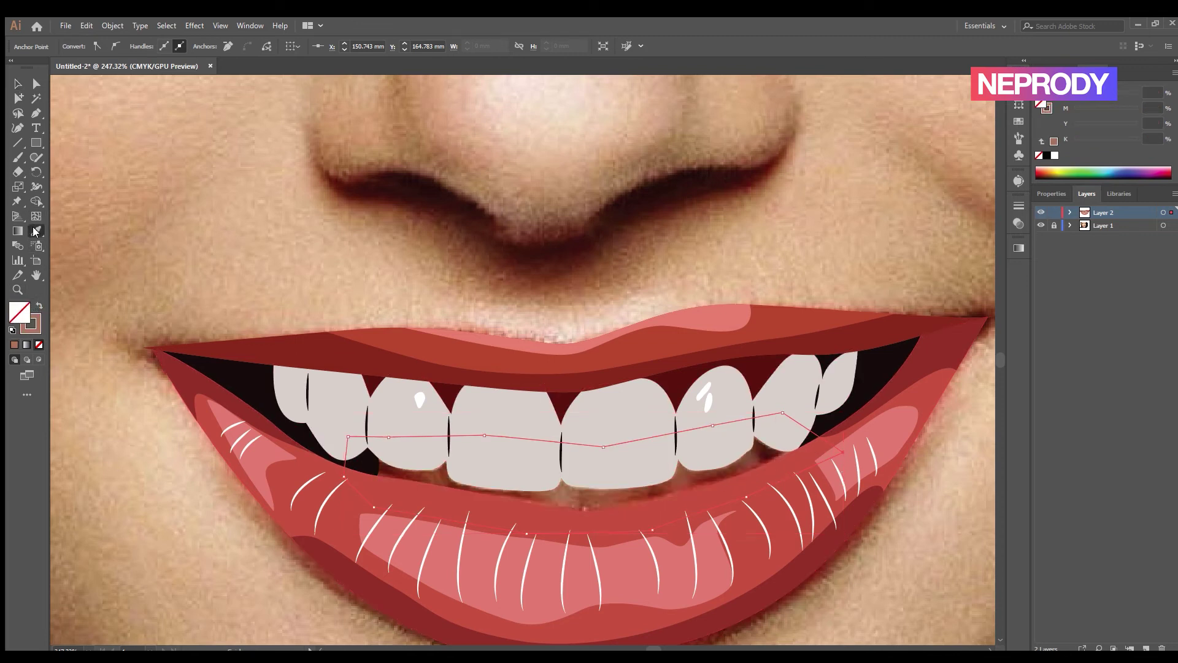
{"action": "left_click", "coordinate": [685, 480]}
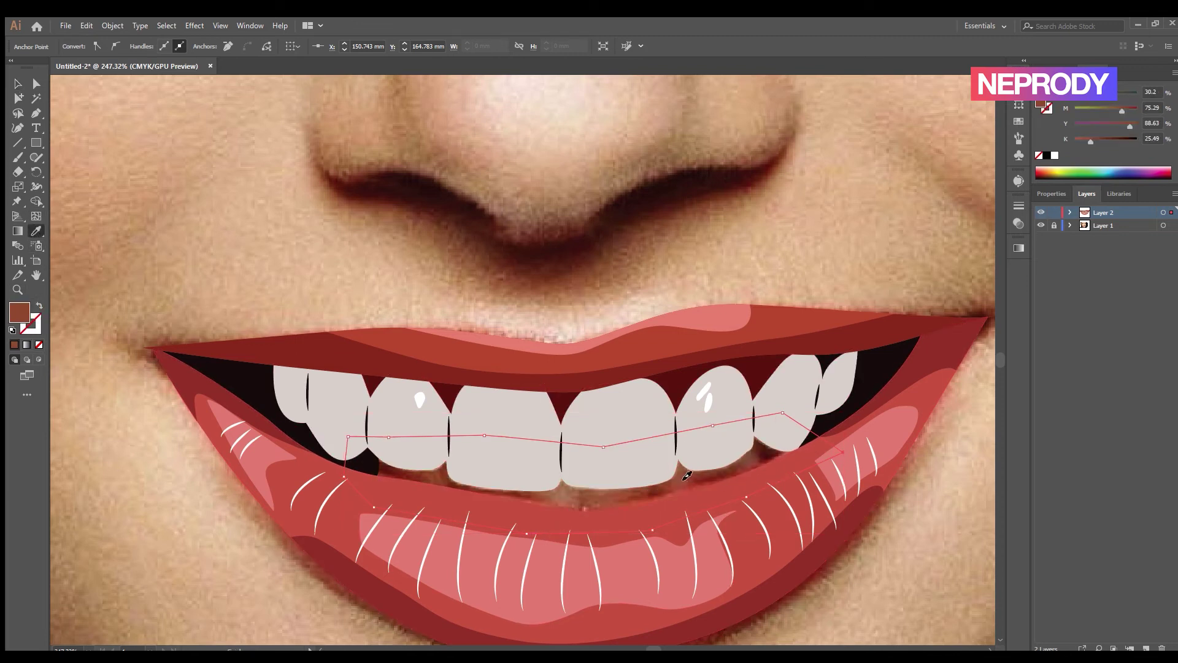
{"action": "key", "text": "ctrl+z"}
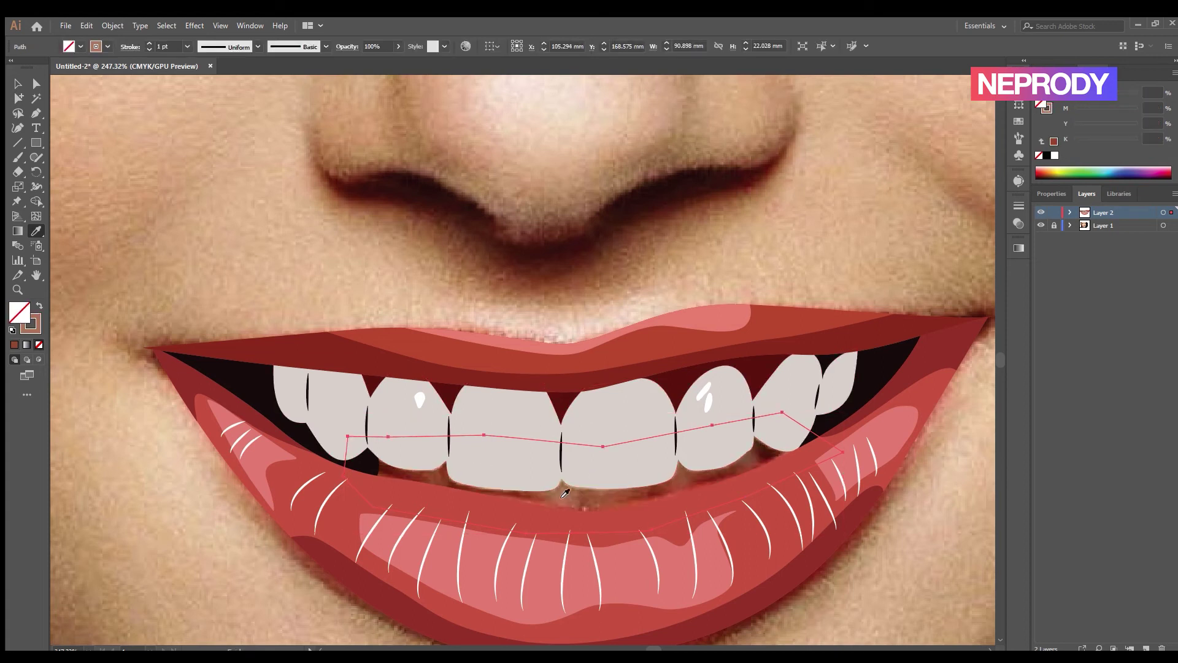
{"action": "left_click", "coordinate": [559, 491], "text": "ctrl"}
{"action": "left_click", "coordinate": [557, 491], "text": "ctrl+shift"}
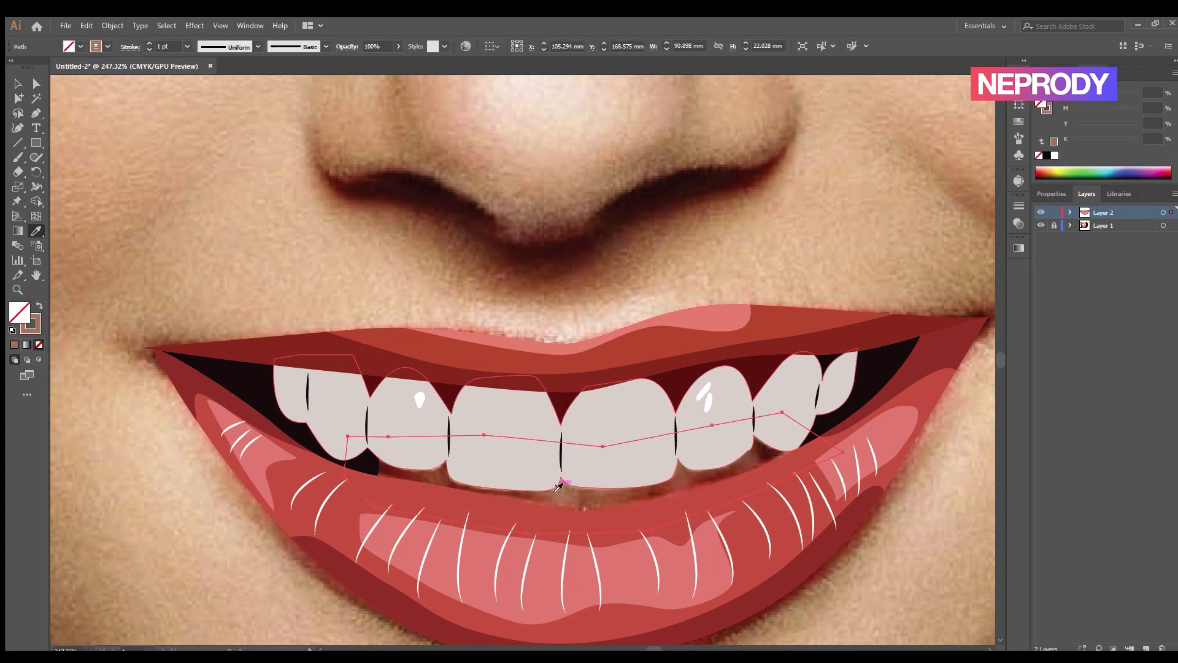
Try the teeth colour darkened to C 53.22, M 48.76, Y 49.66, K 14.41 as the lower gap shape's fill
{"action": "left_click", "coordinate": [521, 471]}
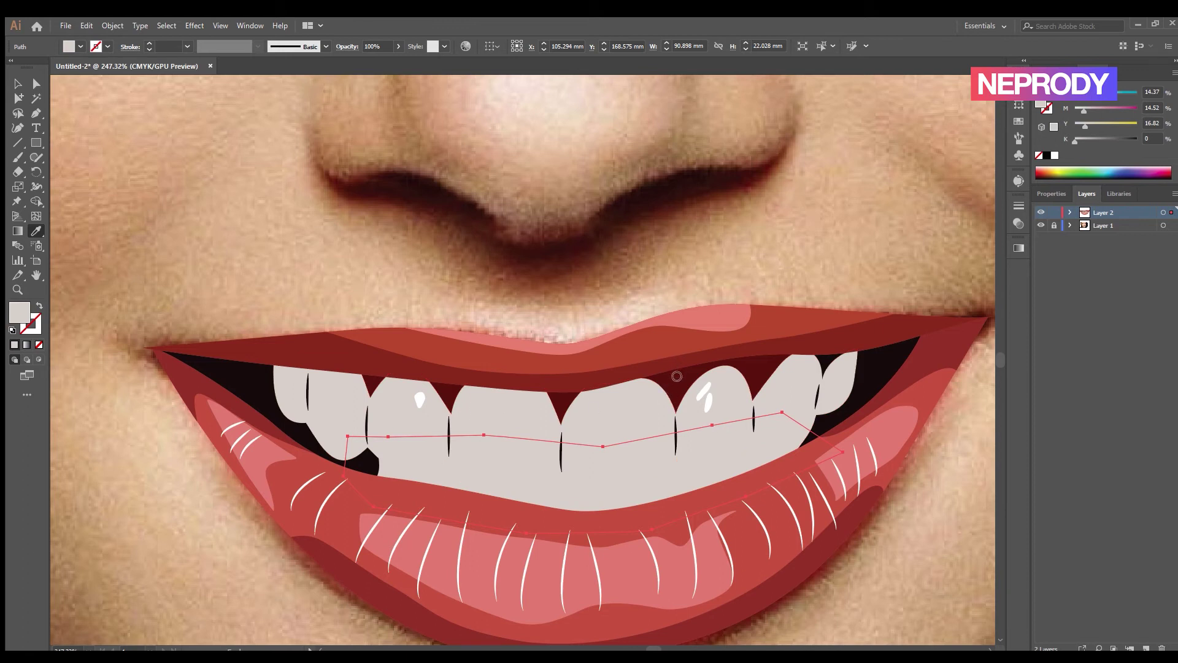
{"action": "left_click", "coordinate": [947, 329]}
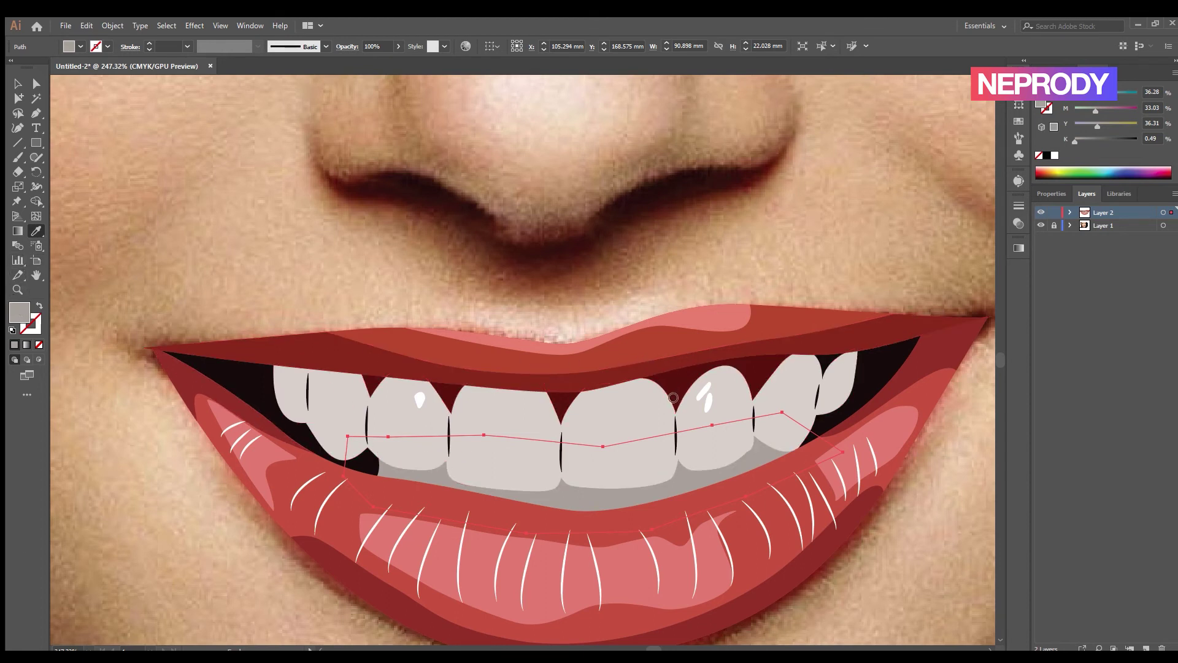
{"action": "left_click", "coordinate": [947, 327]}
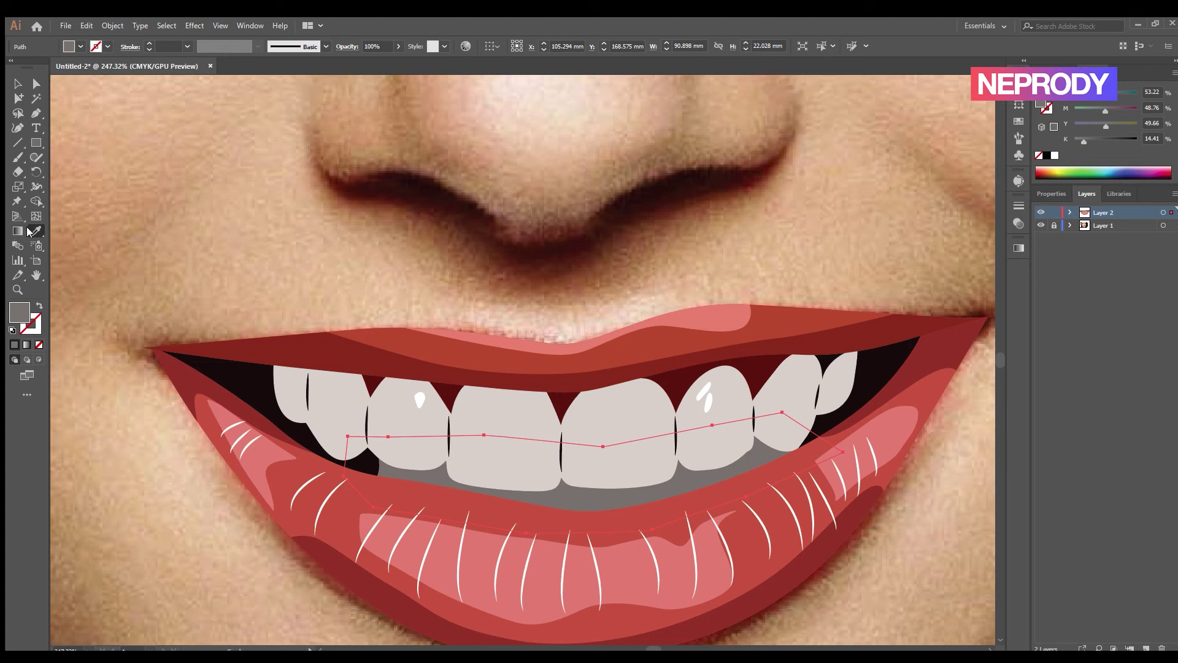
Resample the teeth colour for the lower gap shape and darken it to C 27.29, M 25.57, Y 28.99, K 0
{"action": "left_click", "coordinate": [468, 429]}
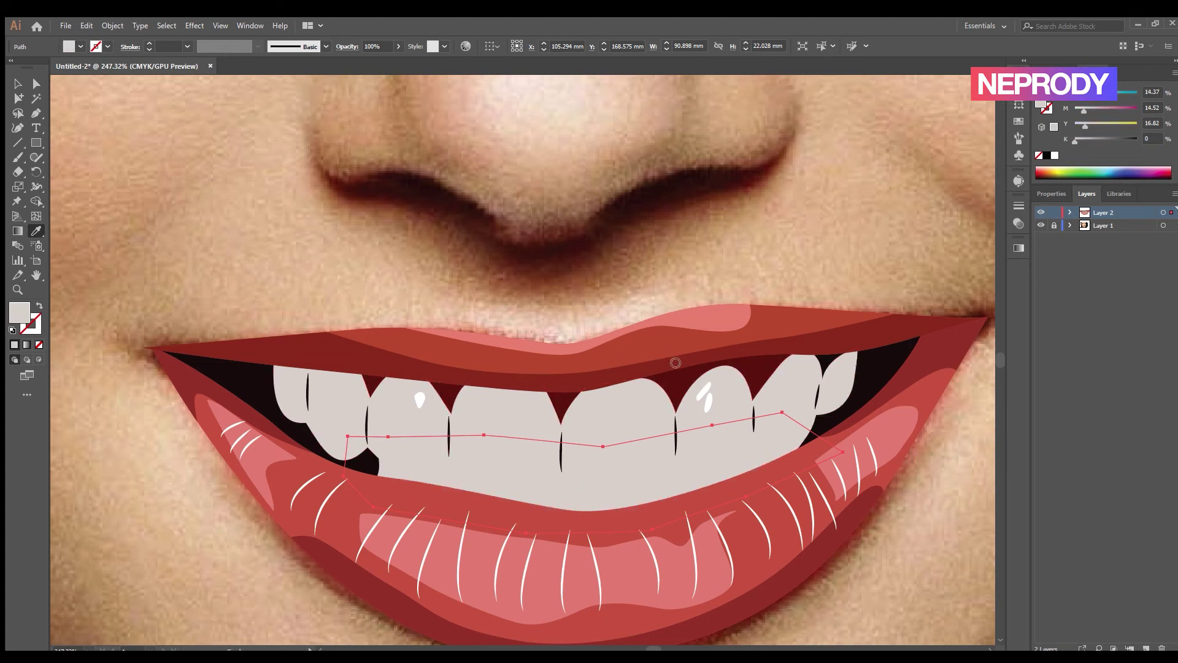
{"action": "key", "text": "ctrl+z"}
{"action": "key", "text": "v"}
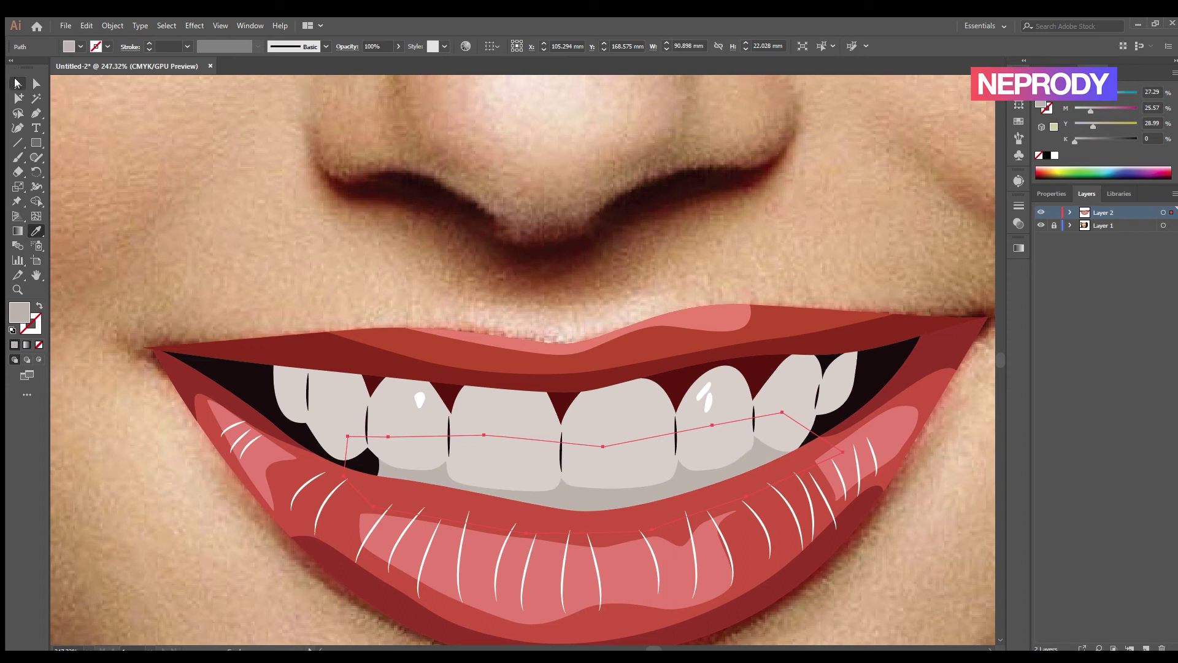
{"action": "left_click", "coordinate": [263, 226]}
{"action": "scroll", "coordinate": [724, 539], "scroll_direction": "down", "scroll_amount": 3}
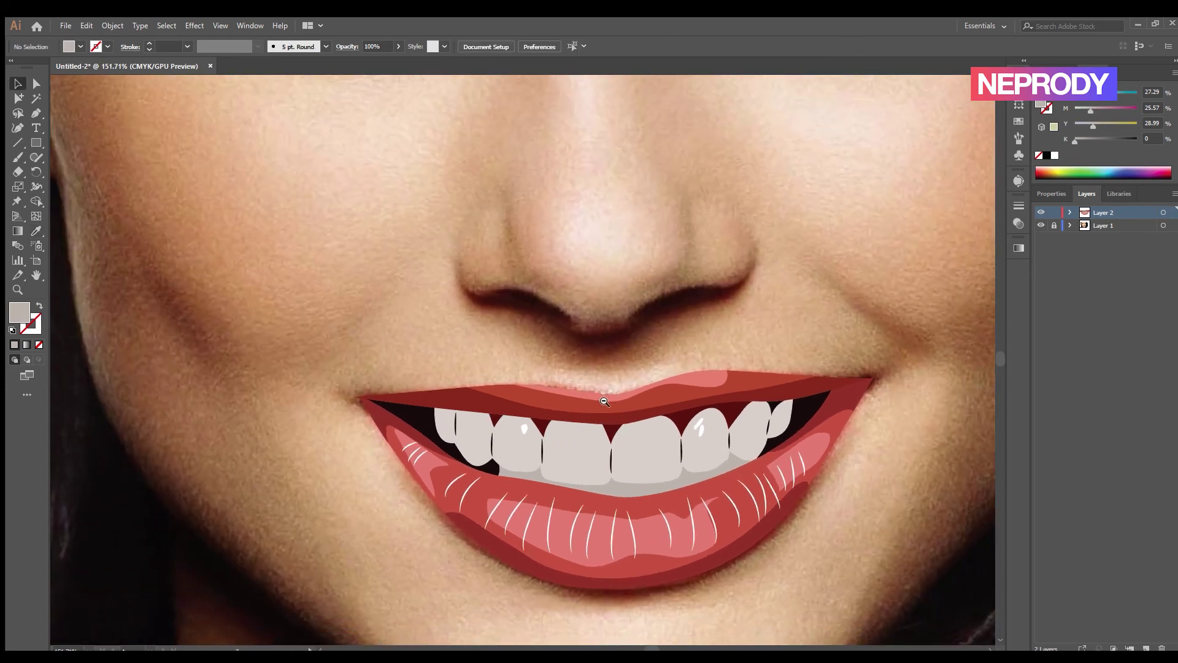
{"action": "scroll", "coordinate": [624, 422], "scroll_direction": "up", "scroll_amount": 3}
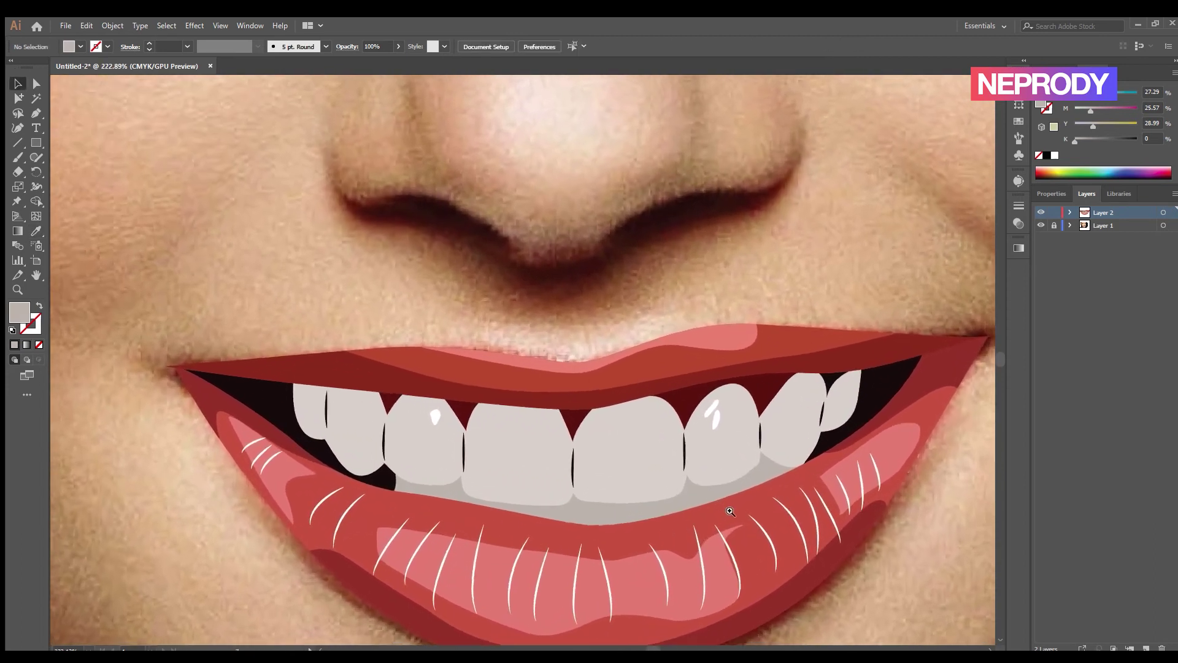
{"action": "left_click_drag", "start_coordinate": [671, 481], "coordinate": [649, 458]}
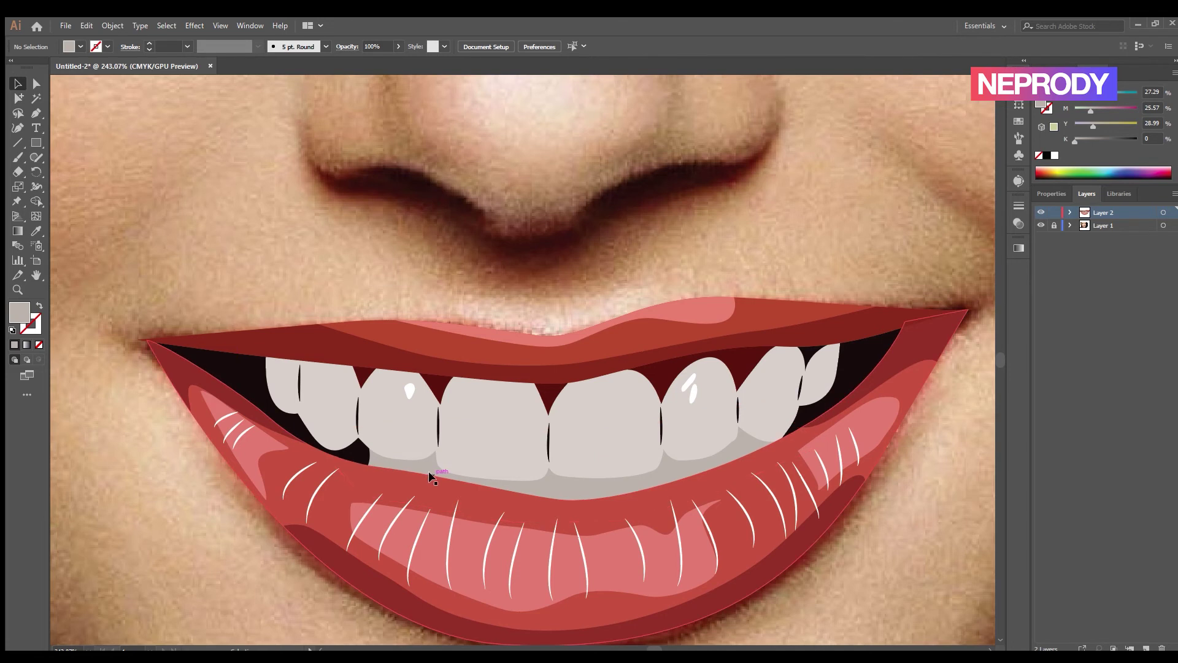
{"action": "left_click", "coordinate": [361, 458]}
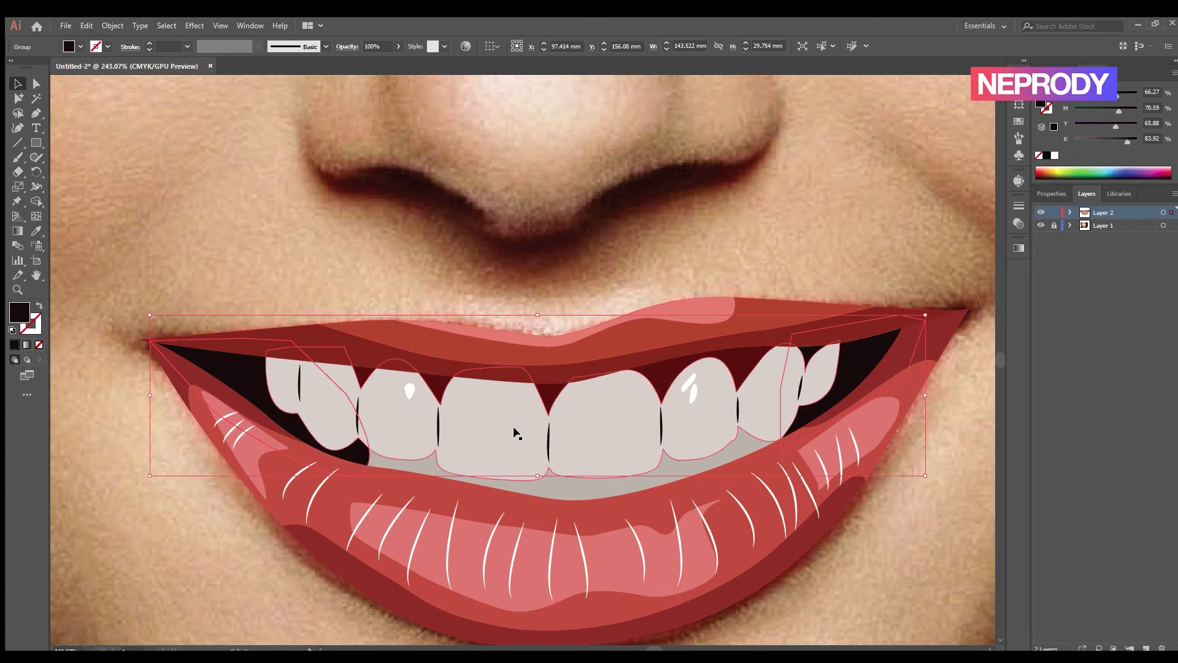
{"action": "key", "text": "space"}
{"action": "left_click_drag", "start_coordinate": [685, 513], "coordinate": [672, 468]}
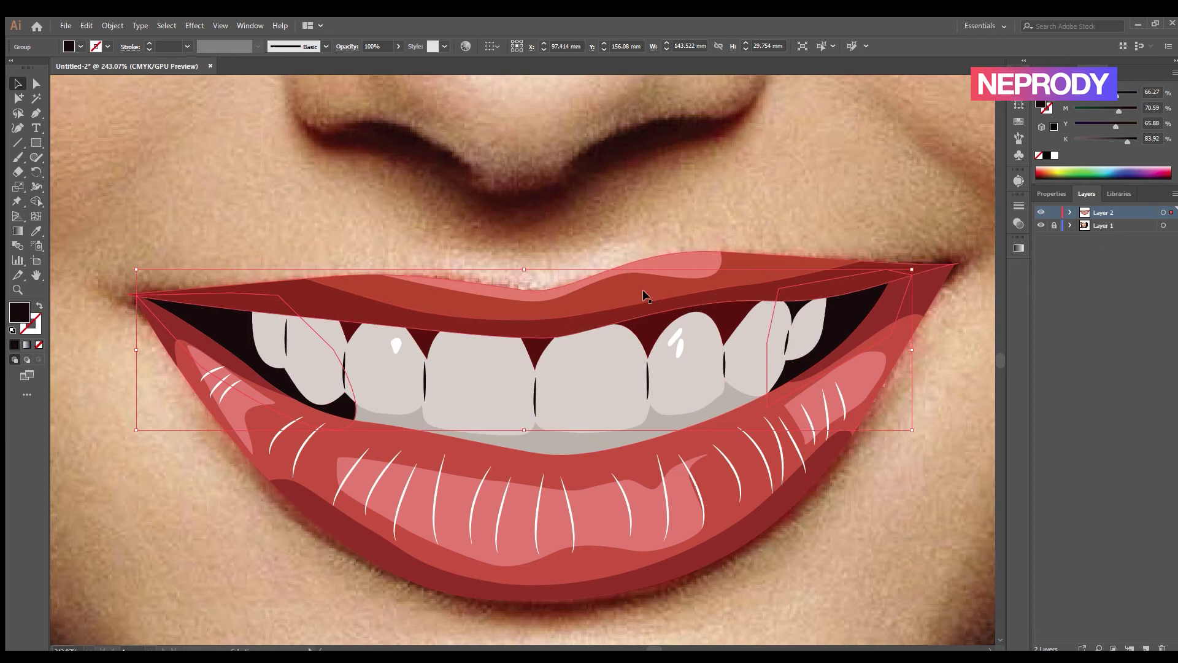
{"action": "left_click", "coordinate": [778, 572]}
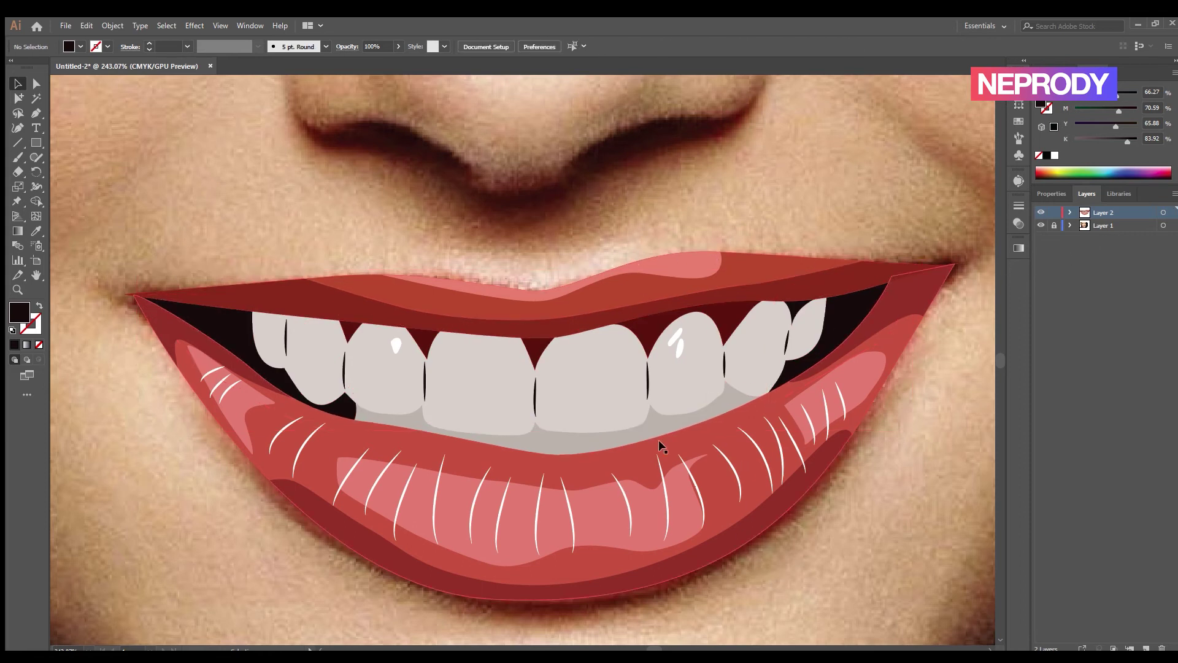
Apply a Gaussian Blur to the lower lip's dark edge shading and to its pink highlight shapes
{"action": "left_click", "coordinate": [891, 306]}
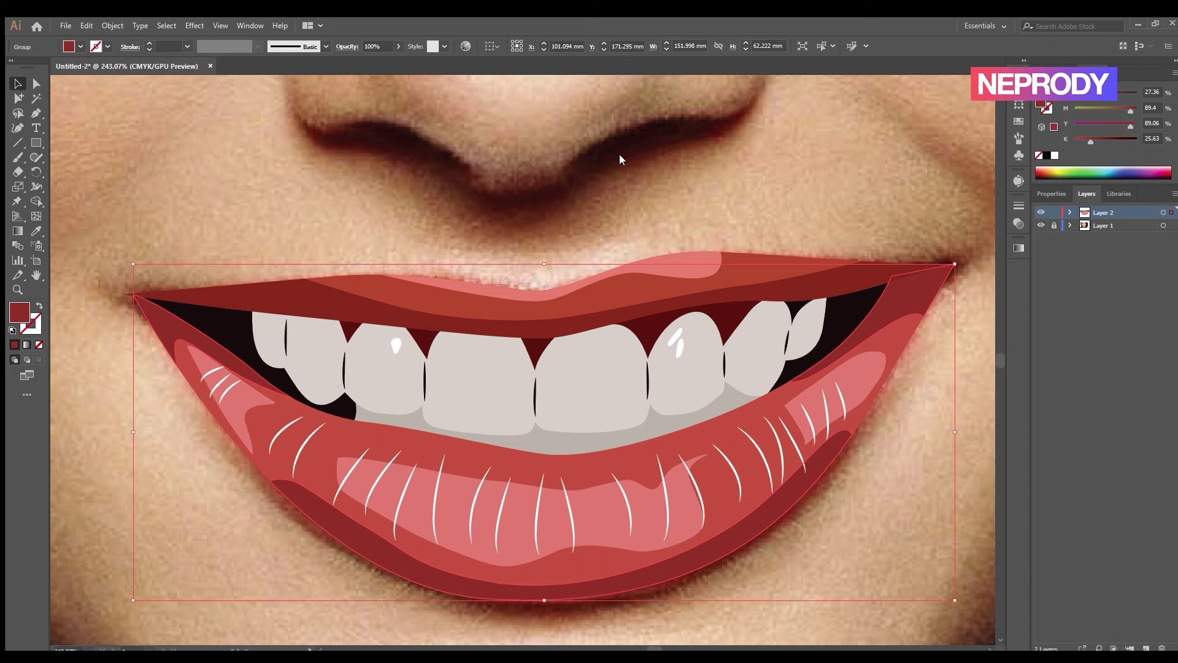
{"action": "key", "text": "ctrl+shift+e"}
{"action": "key", "text": "ctrl+["}
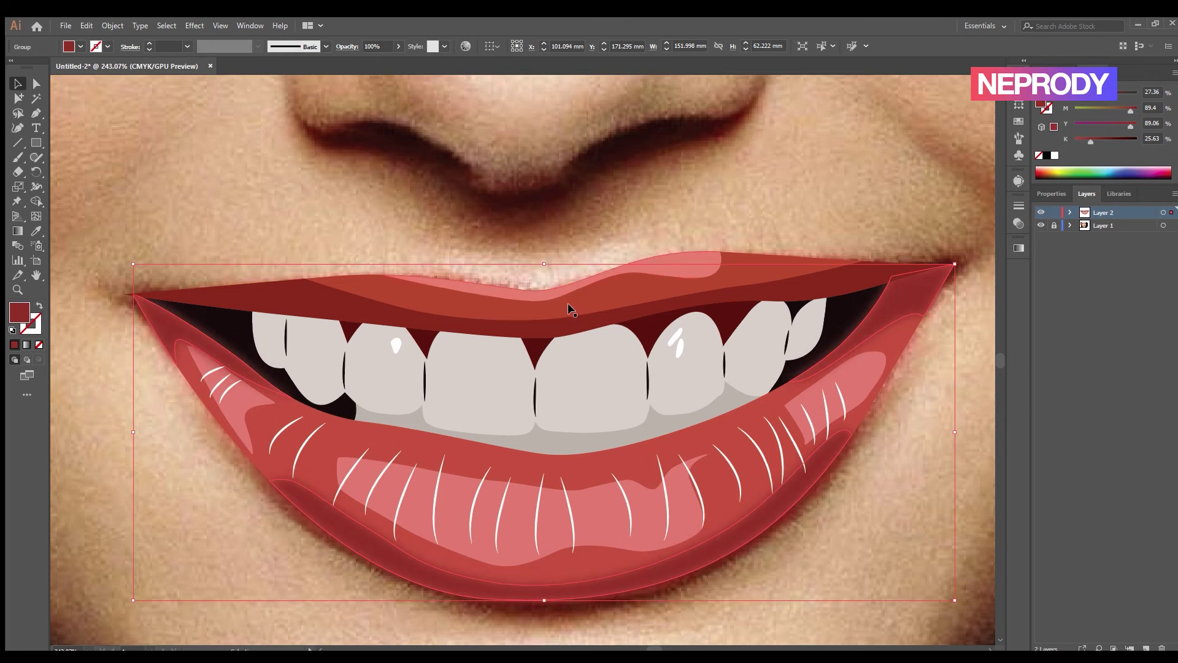
{"action": "left_click", "coordinate": [680, 503]}
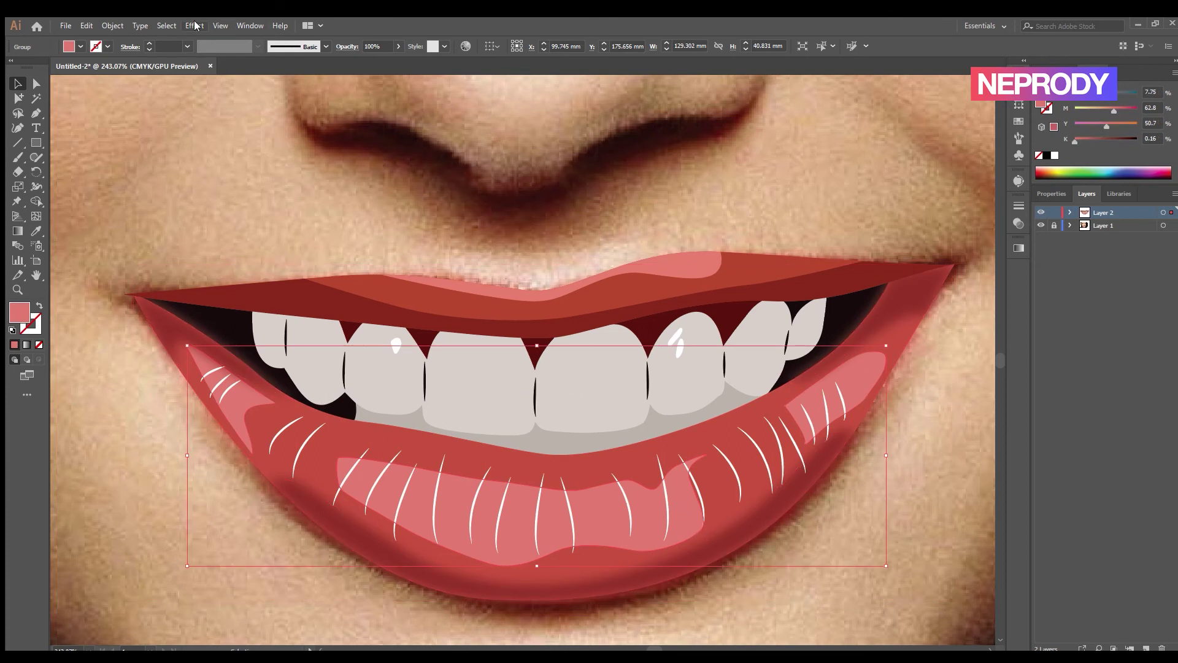
{"action": "key", "text": "shift+ctrl+e"}
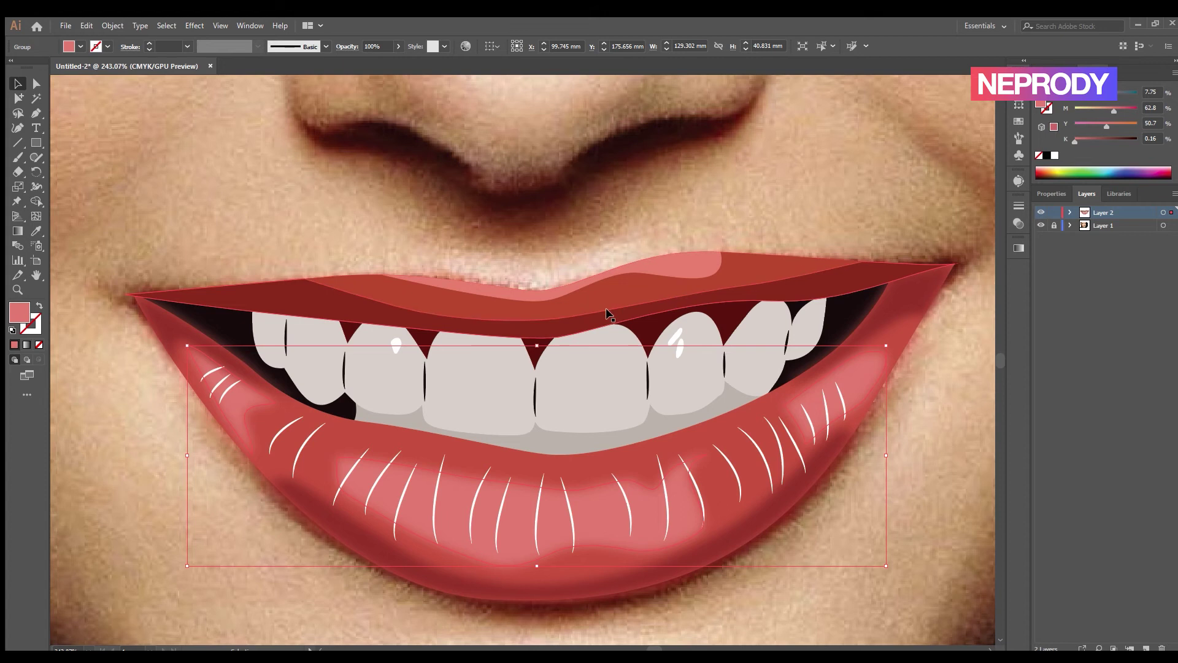
Apply the same Gaussian Blur to the upper lip's dark shading and pink highlight shapes
{"action": "left_click", "coordinate": [671, 262]}
{"action": "left_click", "coordinate": [671, 264], "text": "shift"}
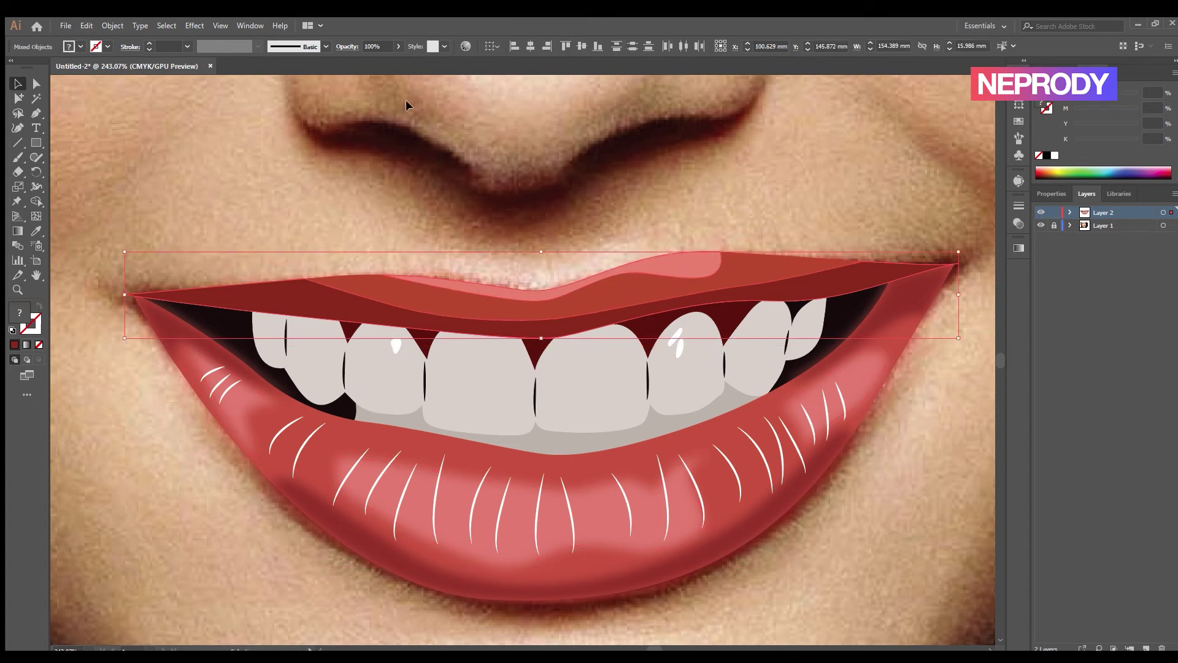
{"action": "key", "text": "shift+ctrl+e"}
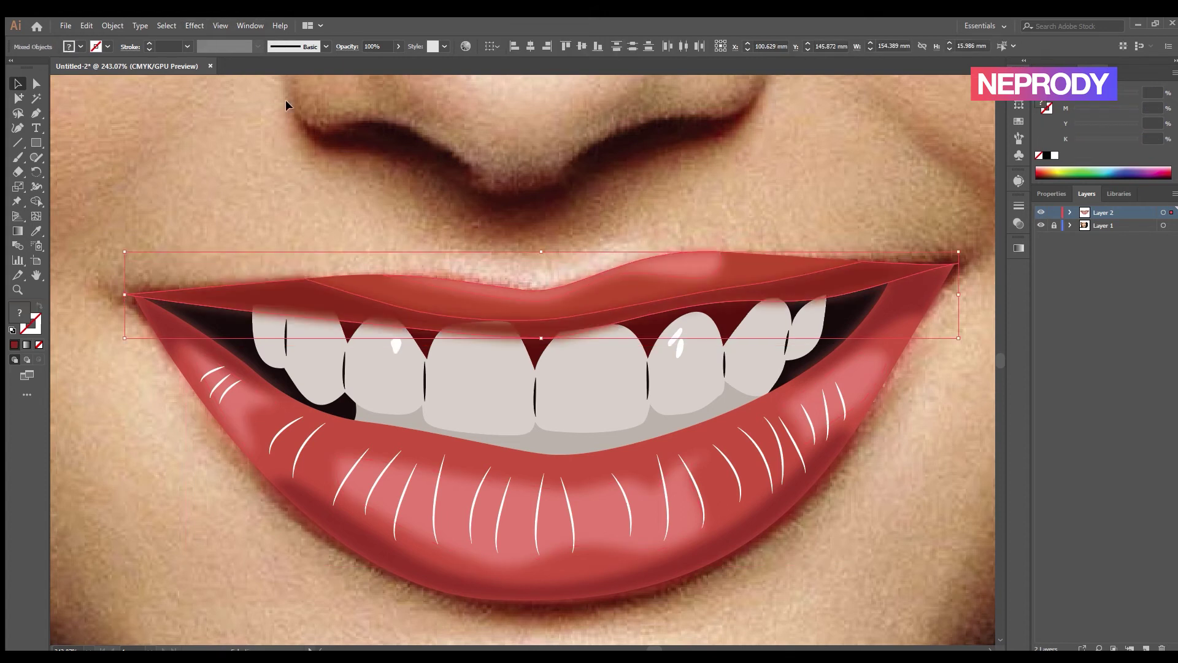
{"action": "left_click", "coordinate": [317, 210]}
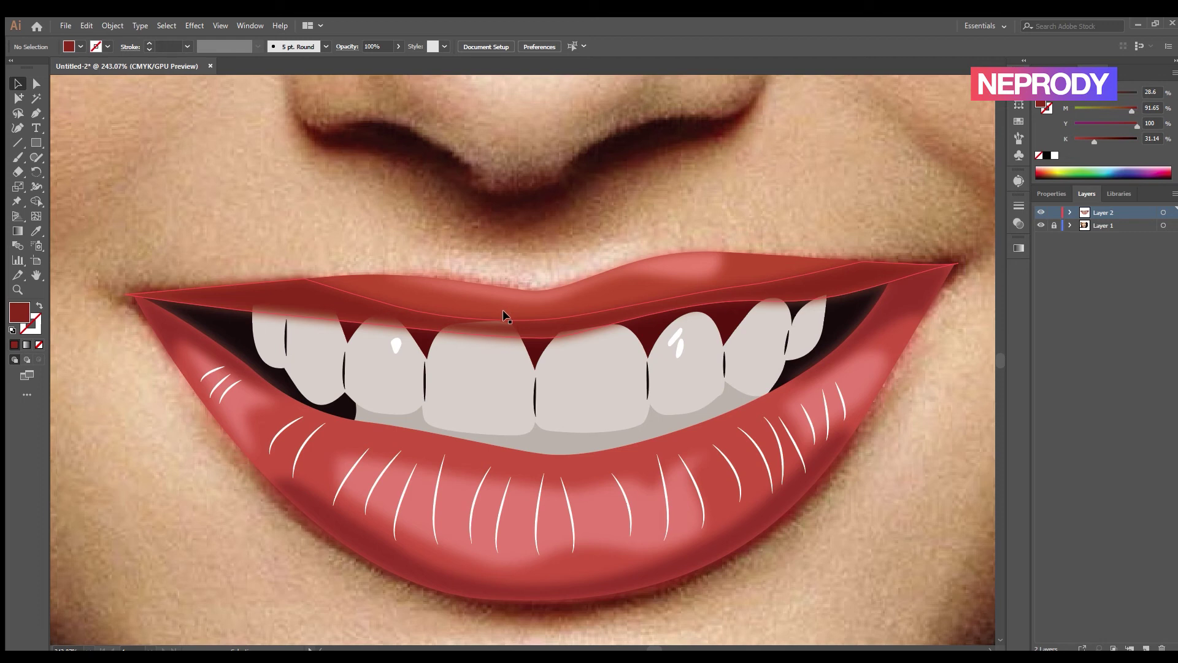
Bring the upper lip's blurred shading and highlight shapes to the front of the stack
{"action": "left_click", "coordinate": [481, 325]}
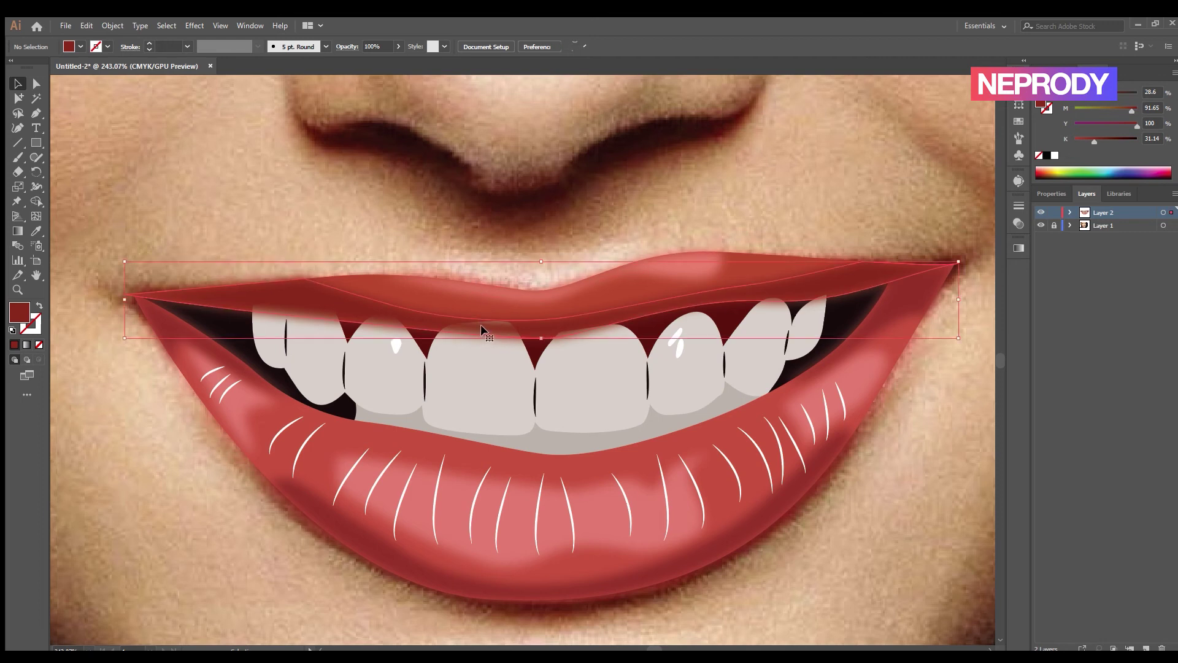
{"action": "left_click", "coordinate": [422, 289], "text": "shift"}
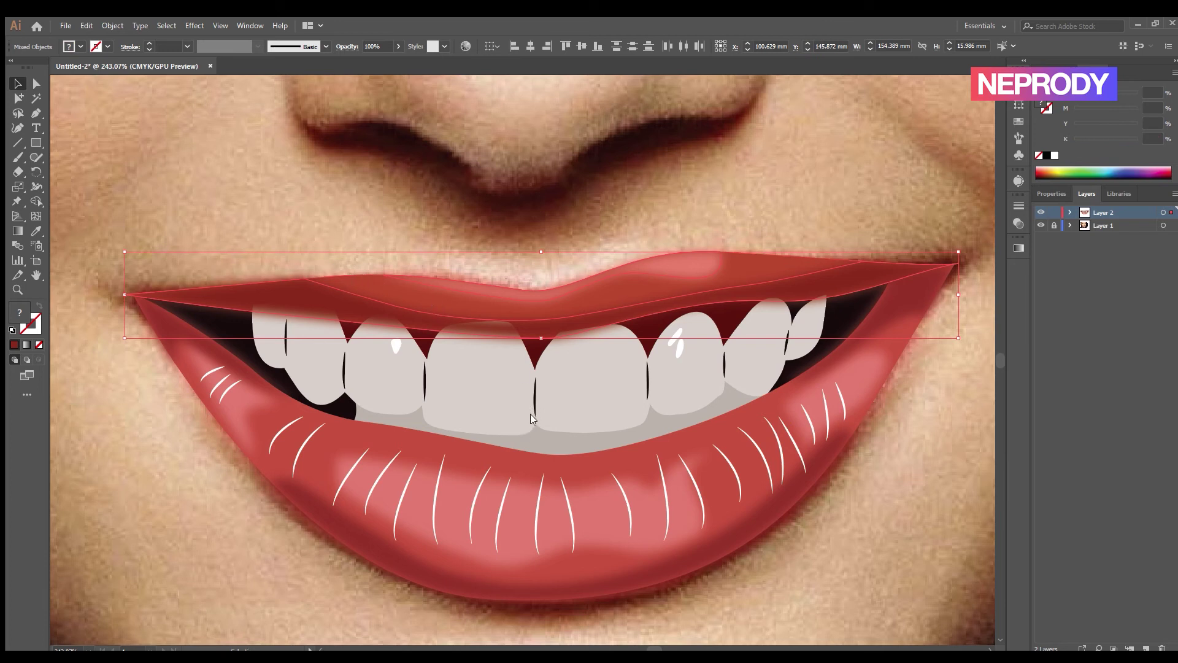
{"action": "key", "text": "ctrl+shift+bracketright"}
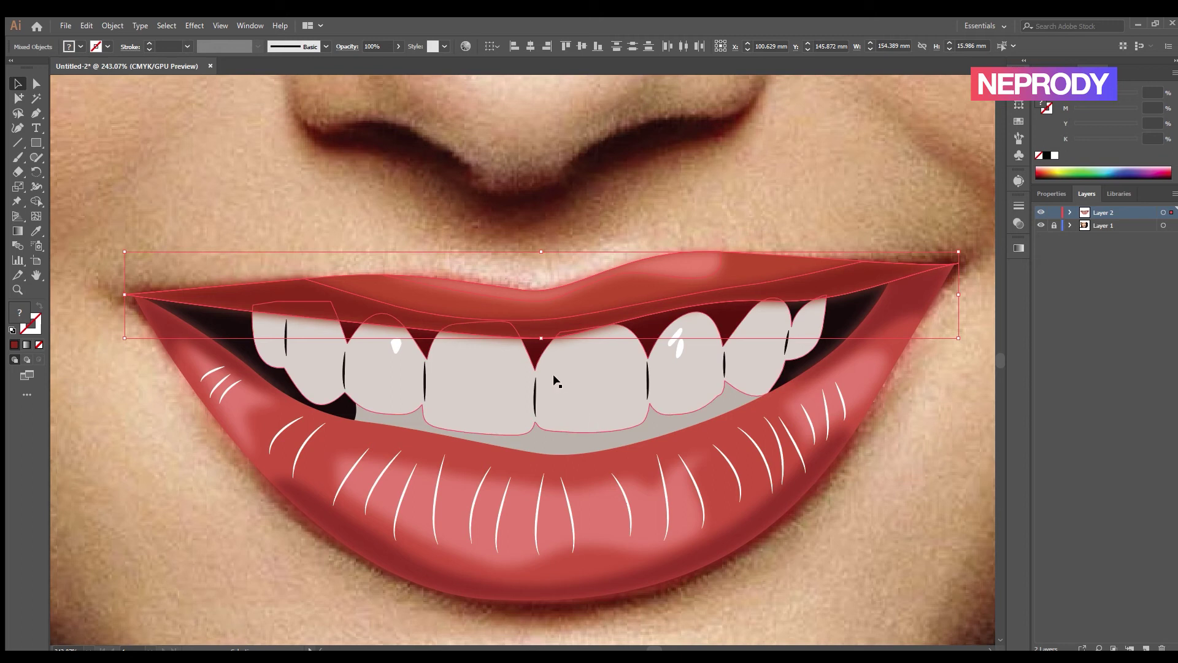
{"action": "left_click", "coordinate": [691, 207]}
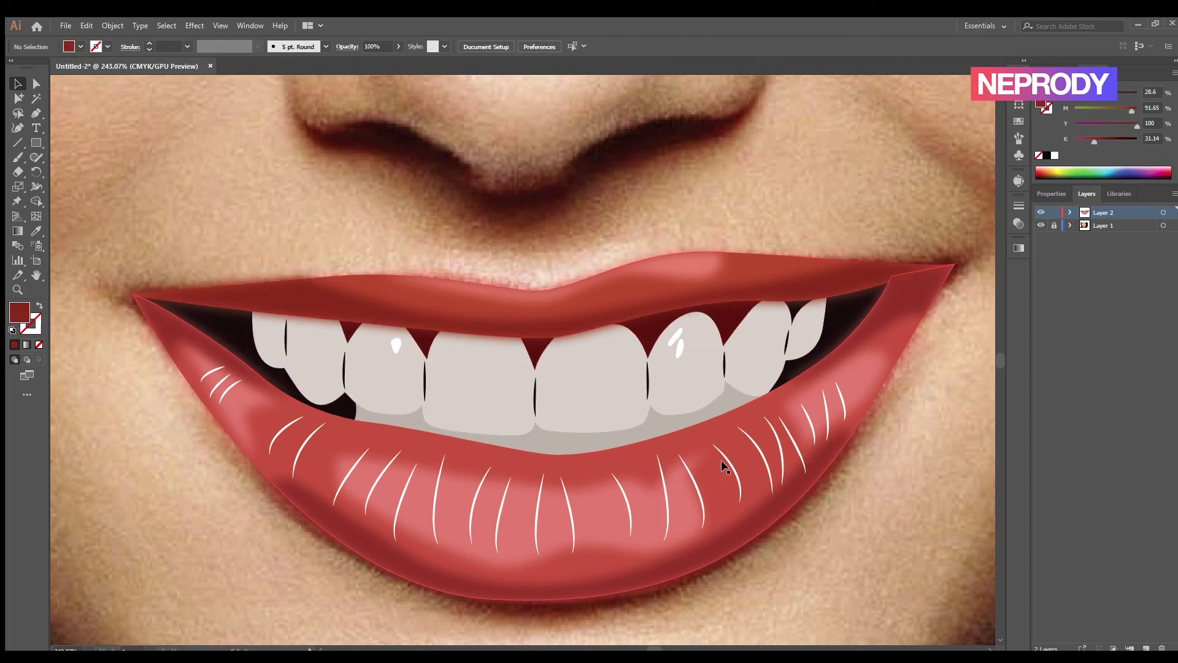
Soften the white highlights on the teeth with a Gaussian Blur
{"action": "left_click", "coordinate": [678, 342]}
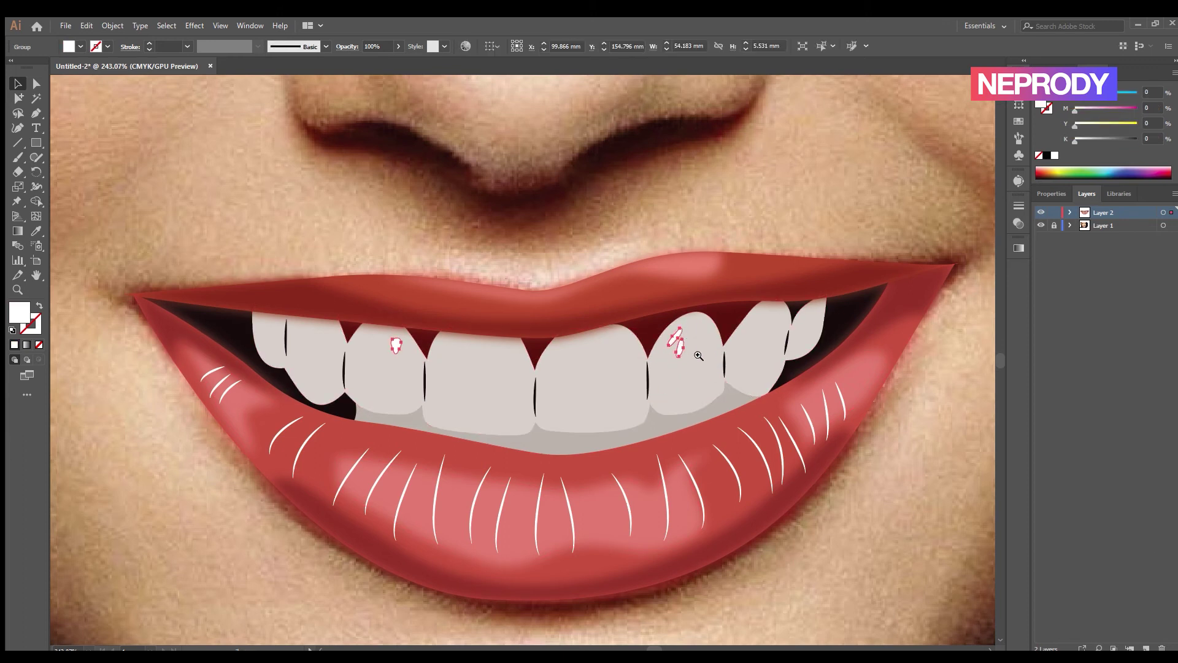
{"action": "left_click", "coordinate": [693, 348]}
{"action": "left_click", "coordinate": [196, 26]}
{"action": "left_click", "coordinate": [346, 231]}
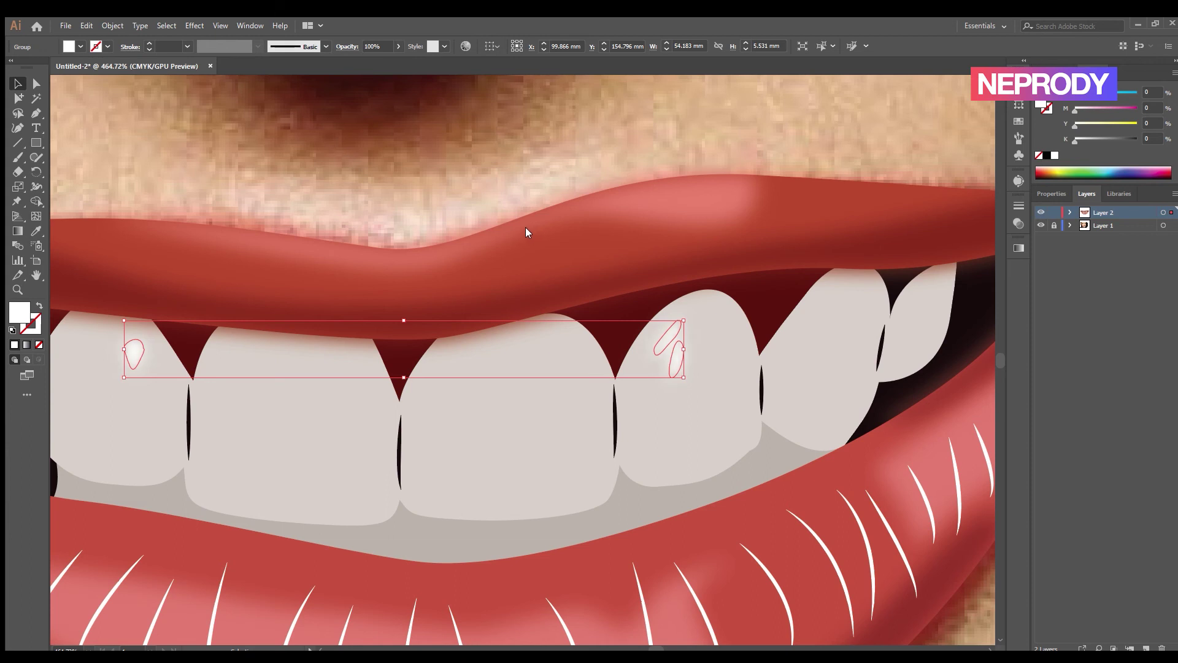
{"action": "left_click", "coordinate": [543, 173]}
Lower the opacity of the dark divider lines between the teeth to 14%
{"action": "left_click_drag", "start_coordinate": [642, 361], "coordinate": [585, 397]}
{"action": "left_click", "coordinate": [585, 398]}
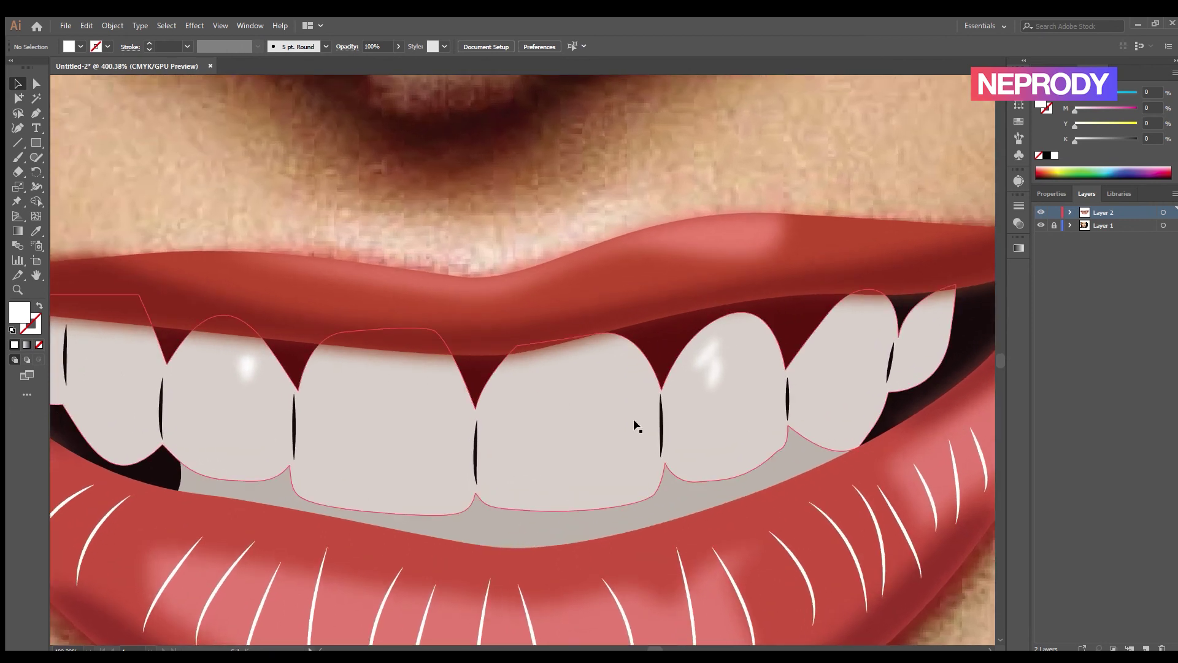
{"action": "left_click", "coordinate": [668, 427]}
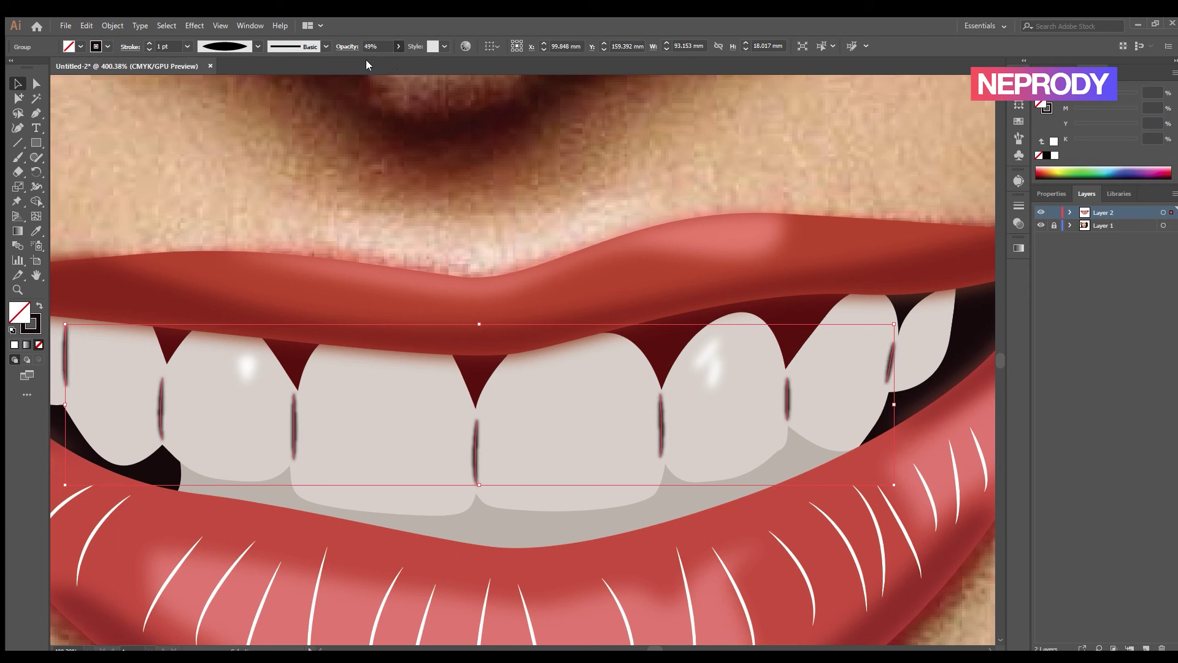
{"action": "left_click_drag", "start_coordinate": [367, 60], "coordinate": [365, 61]}
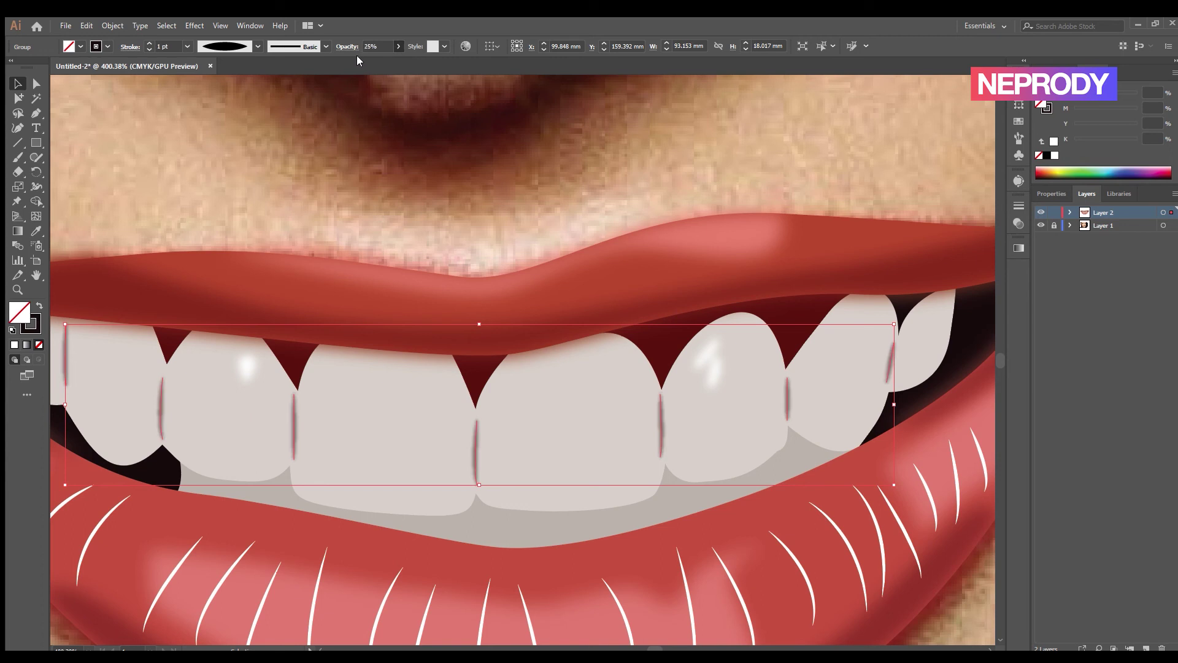
{"action": "key", "text": "Down"}
{"action": "key", "text": "Down"}
{"action": "key", "text": "Down"}
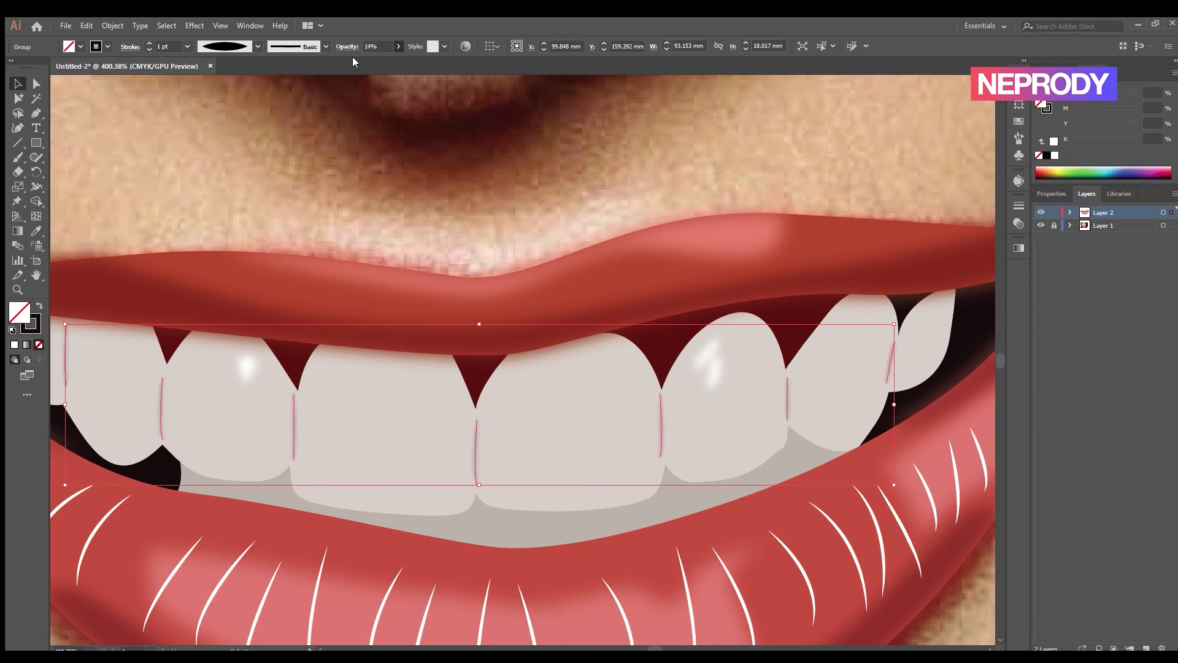
{"action": "left_click", "coordinate": [402, 149]}
{"action": "left_click", "coordinate": [446, 238], "text": "ctrl+alt"}
{"action": "left_click_drag", "start_coordinate": [447, 238], "coordinate": [465, 257]}
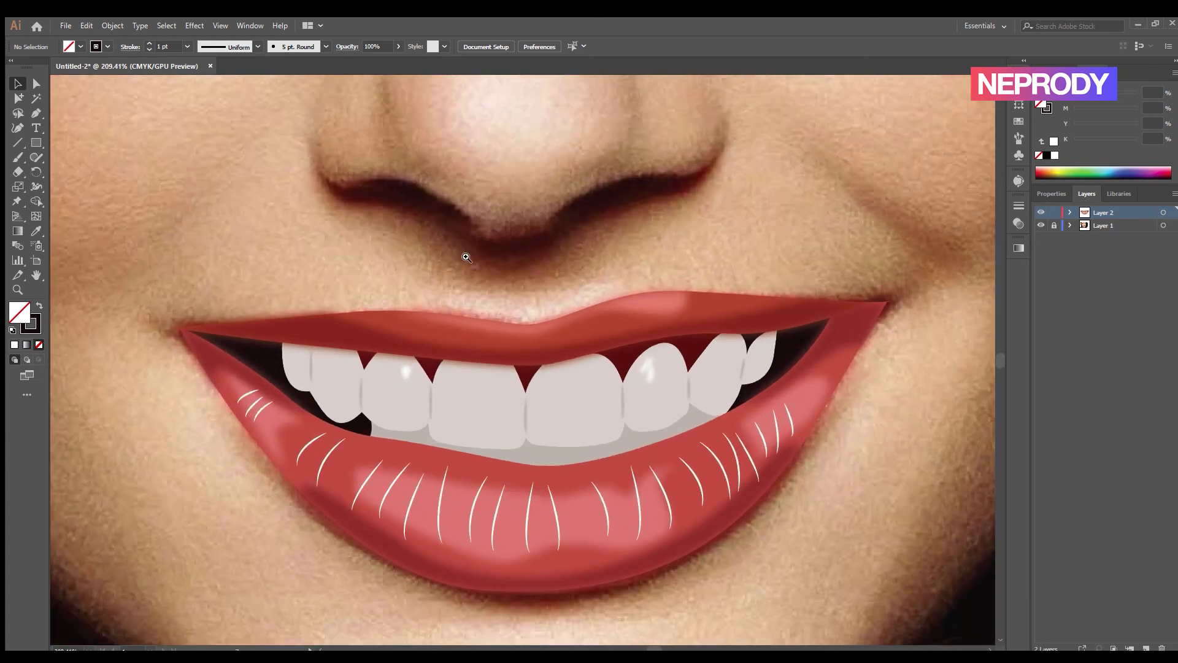
{"action": "left_click", "coordinate": [430, 403]}
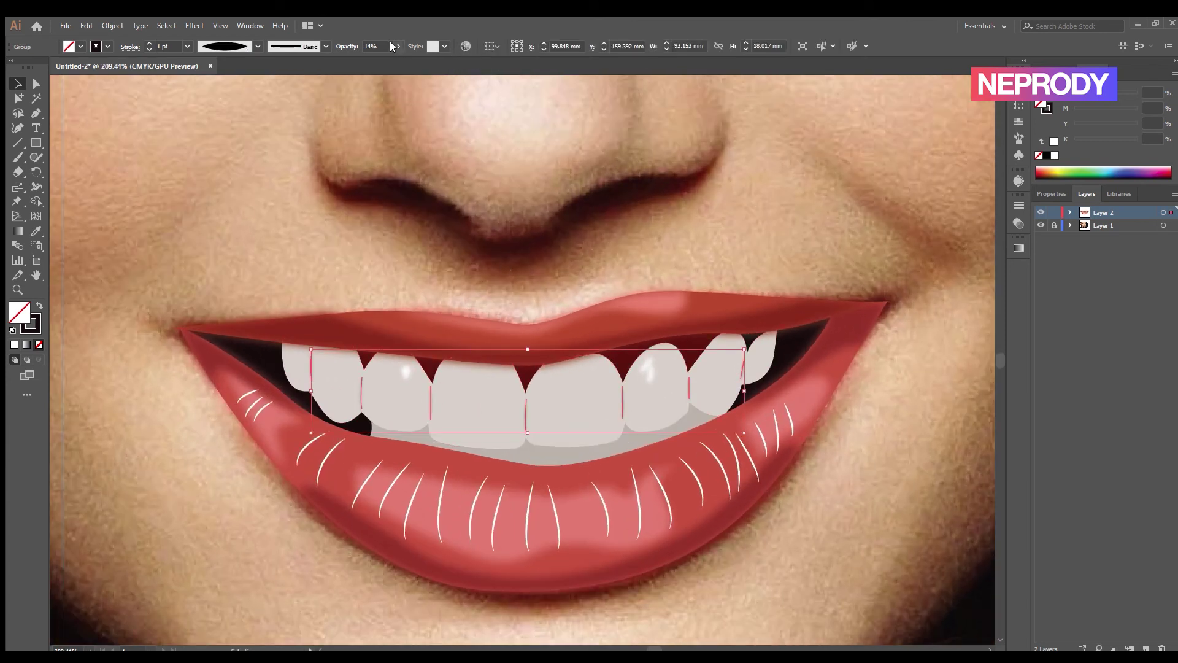
{"action": "left_click", "coordinate": [476, 150]}
Lower the opacity of the white crease lines on the lower lip to 25%
{"action": "left_click", "coordinate": [552, 529]}
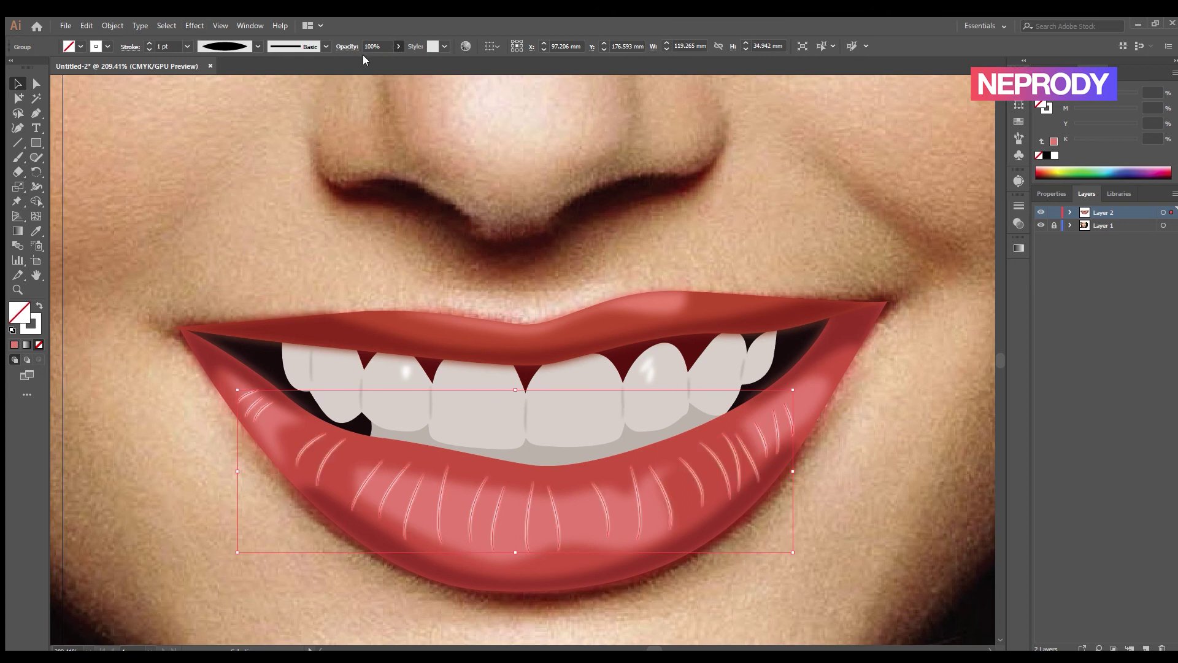
{"action": "left_click", "coordinate": [473, 184]}
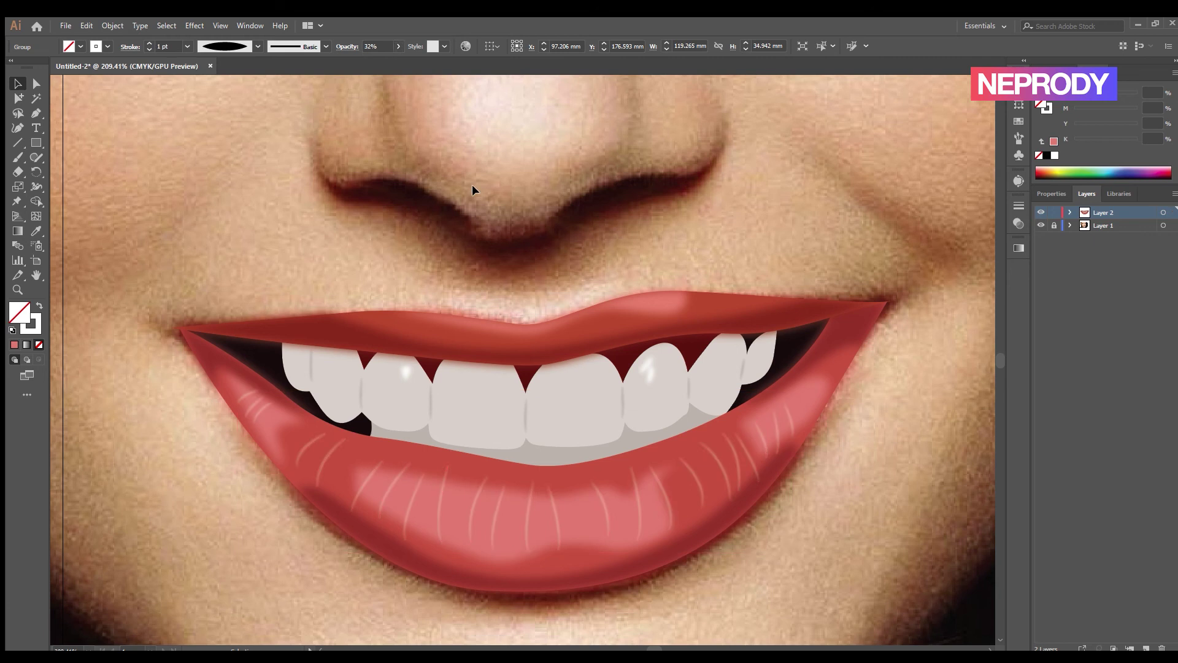
{"action": "left_click", "coordinate": [599, 499]}
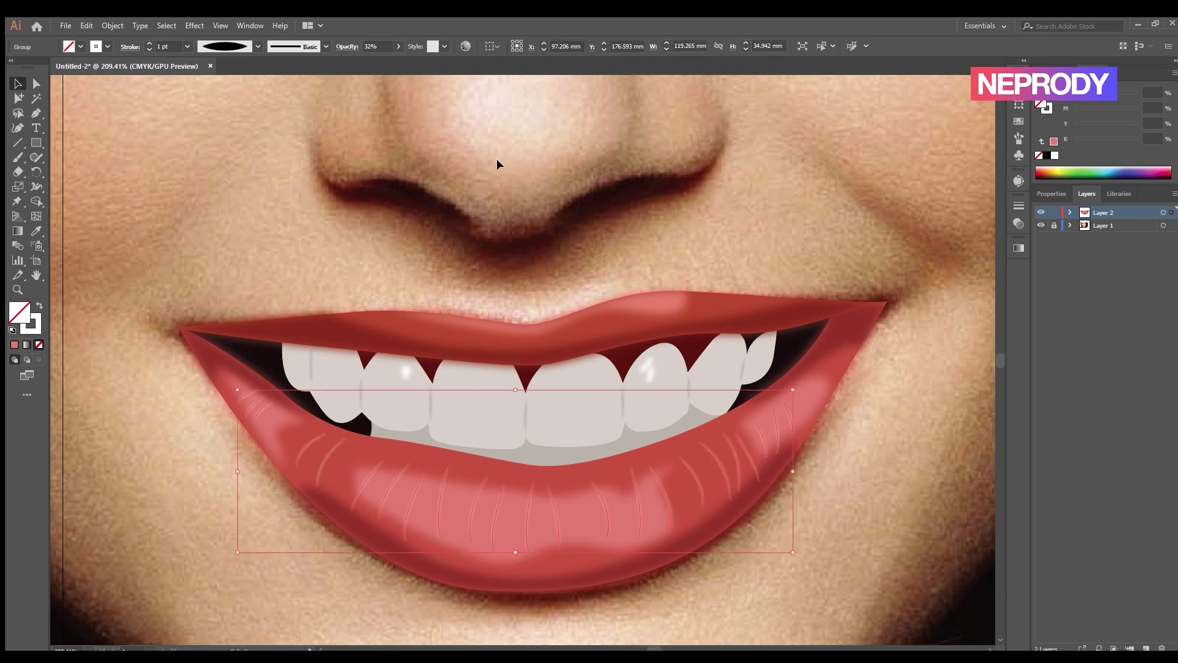
{"action": "left_click", "coordinate": [370, 47]}
{"action": "type", "text": "25"}
{"action": "left_click", "coordinate": [610, 223]}
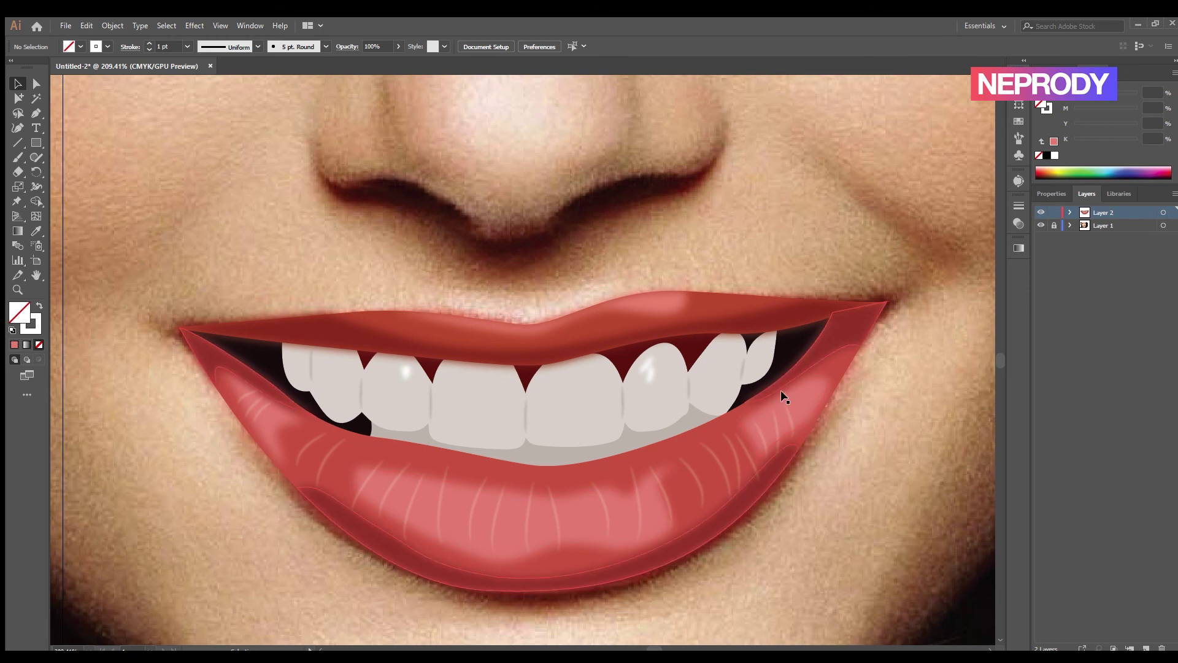
Strengthen the Gaussian Blur on the lower lip's pink highlights and on the upper lip's pink highlight
{"action": "left_click", "coordinate": [643, 528]}
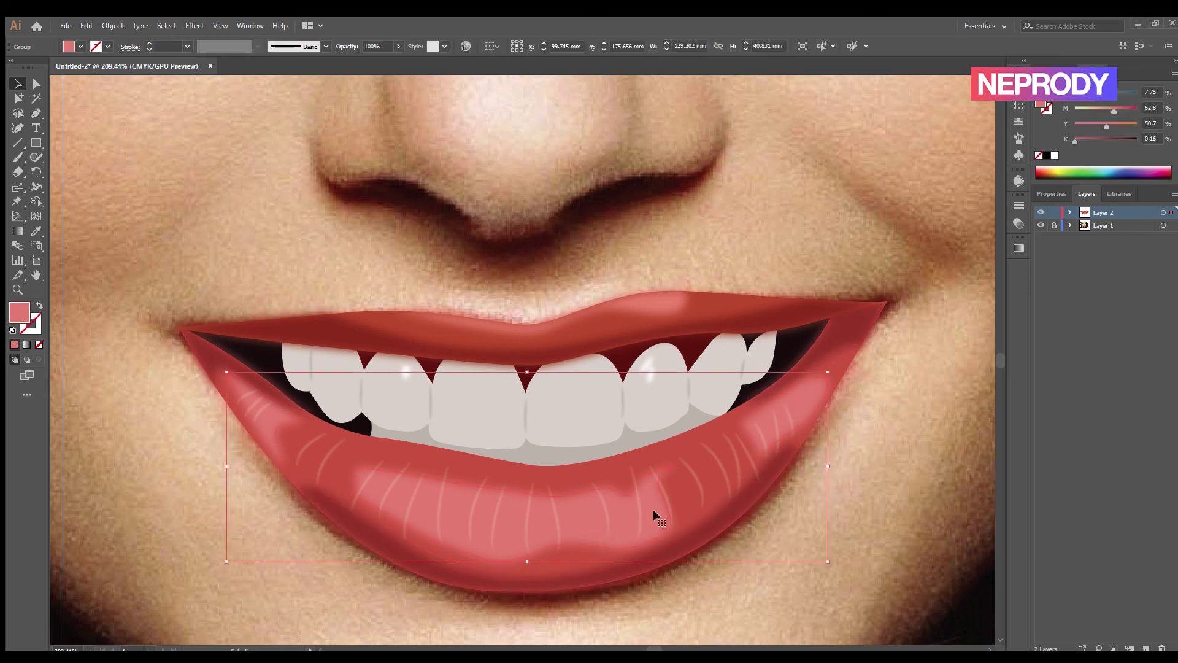
{"action": "left_click", "coordinate": [1051, 193]}
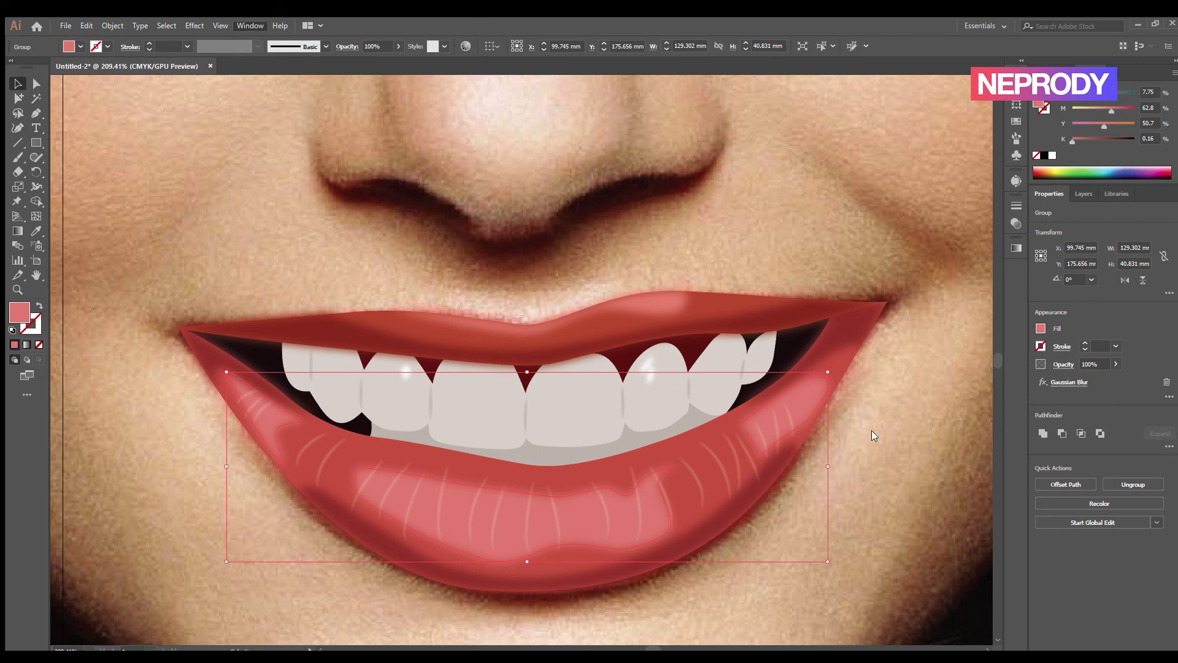
{"action": "left_click", "coordinate": [915, 387]}
{"action": "left_click", "coordinate": [799, 397]}
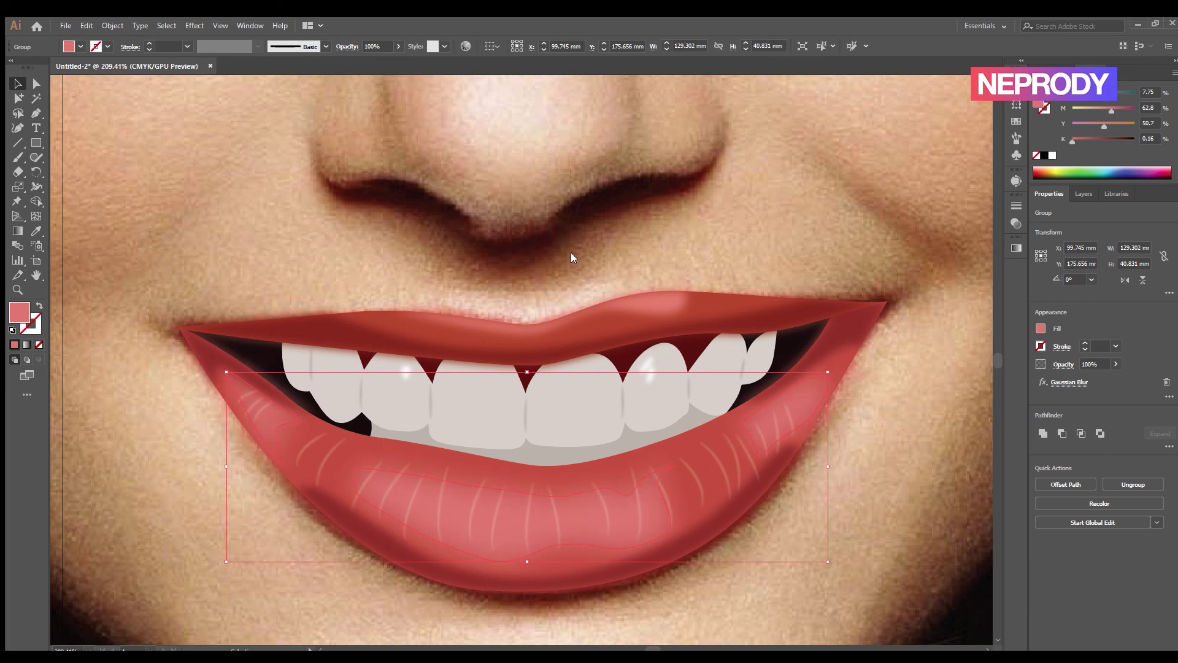
{"action": "left_click", "coordinate": [735, 253]}
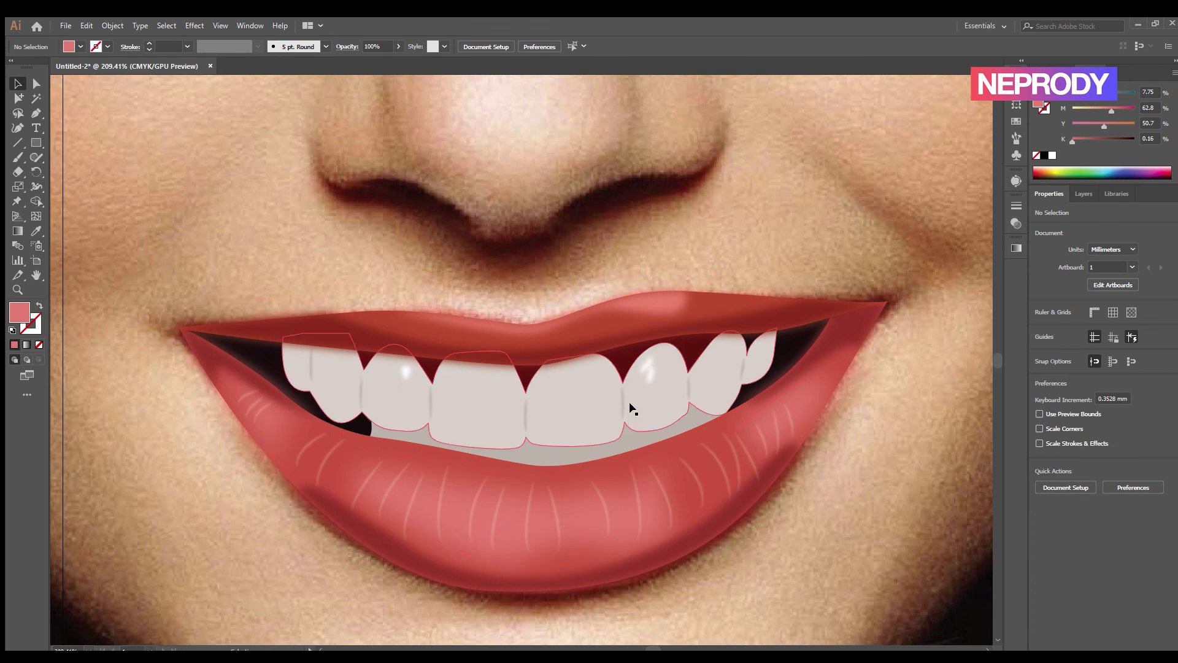
{"action": "left_click", "coordinate": [653, 300]}
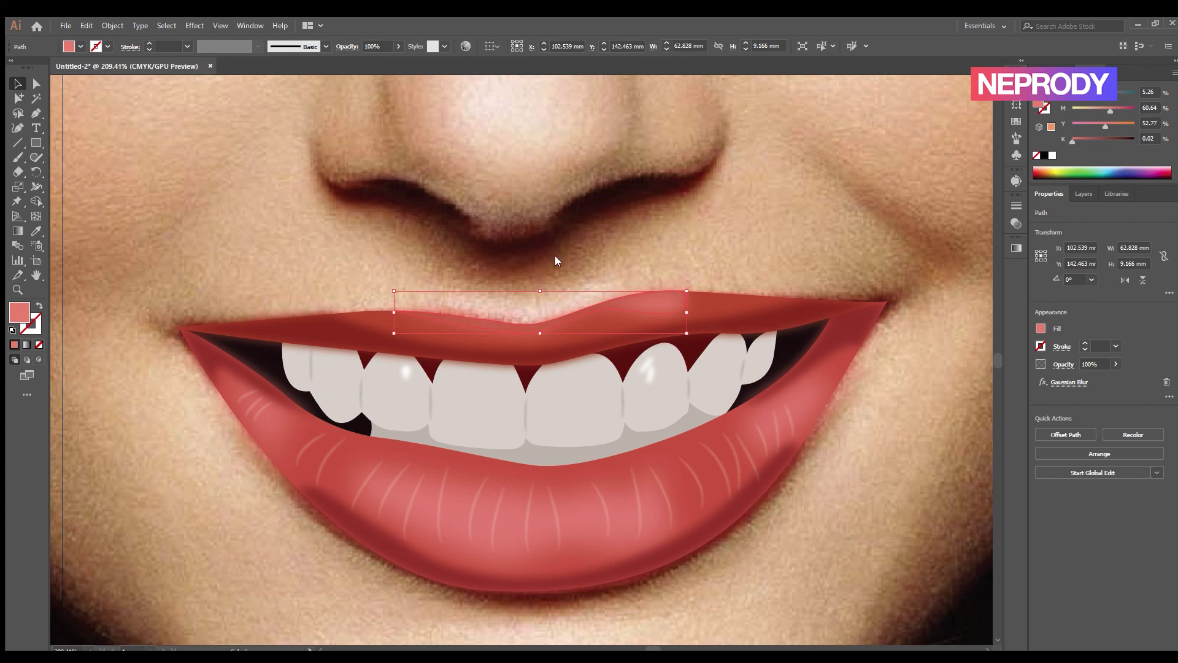
{"action": "left_click", "coordinate": [730, 265]}
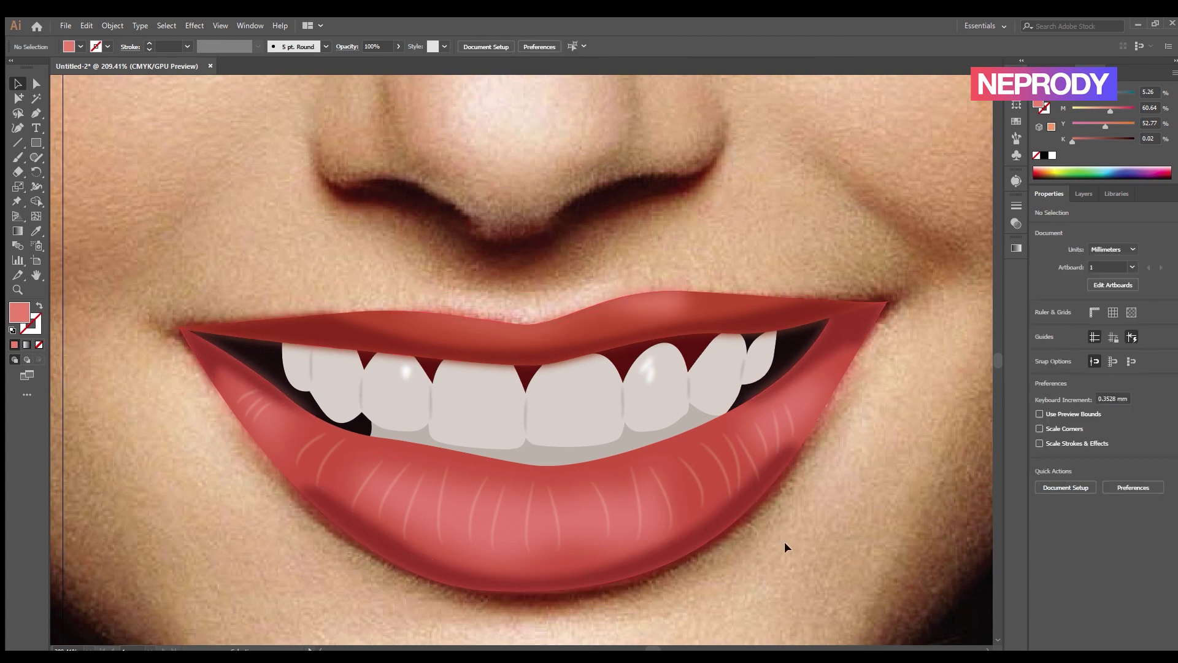
Lower the opacity of the dark red shading group on the lower lip to 80%
{"action": "left_click", "coordinate": [833, 339]}
{"action": "left_click", "coordinate": [366, 47]}
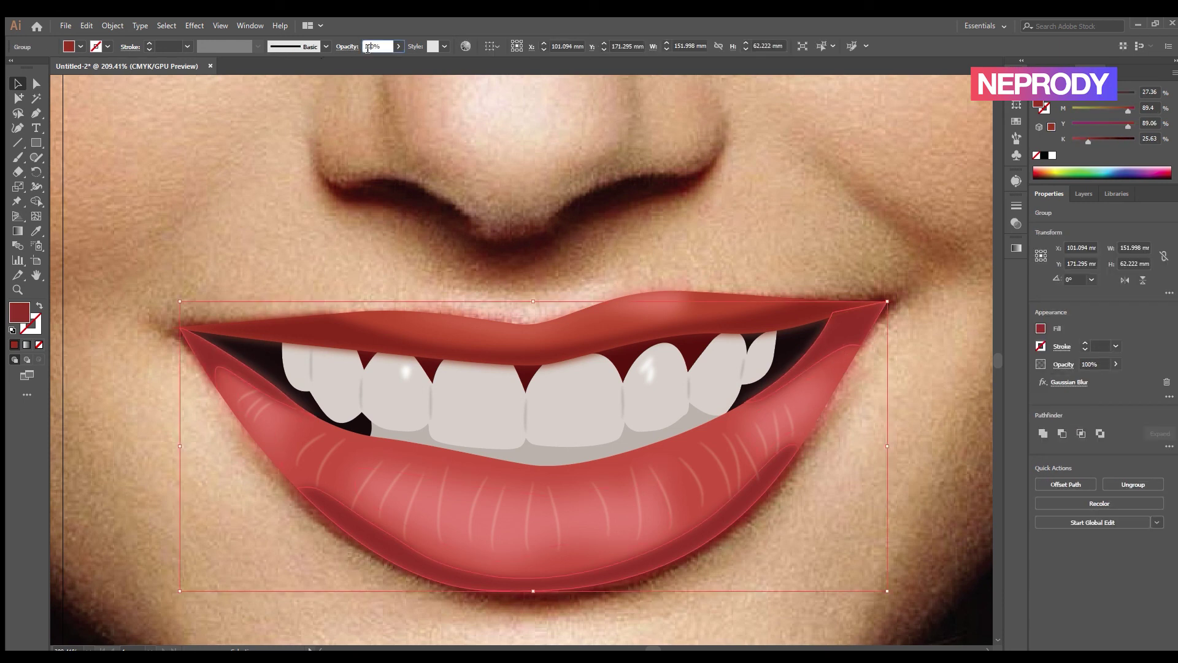
{"action": "type", "text": "80"}
{"action": "key", "text": "Return"}
{"action": "left_click", "coordinate": [635, 237]}
Lower the opacity of the dark red shading group on the upper lip to 80%
{"action": "left_click", "coordinate": [738, 320]}
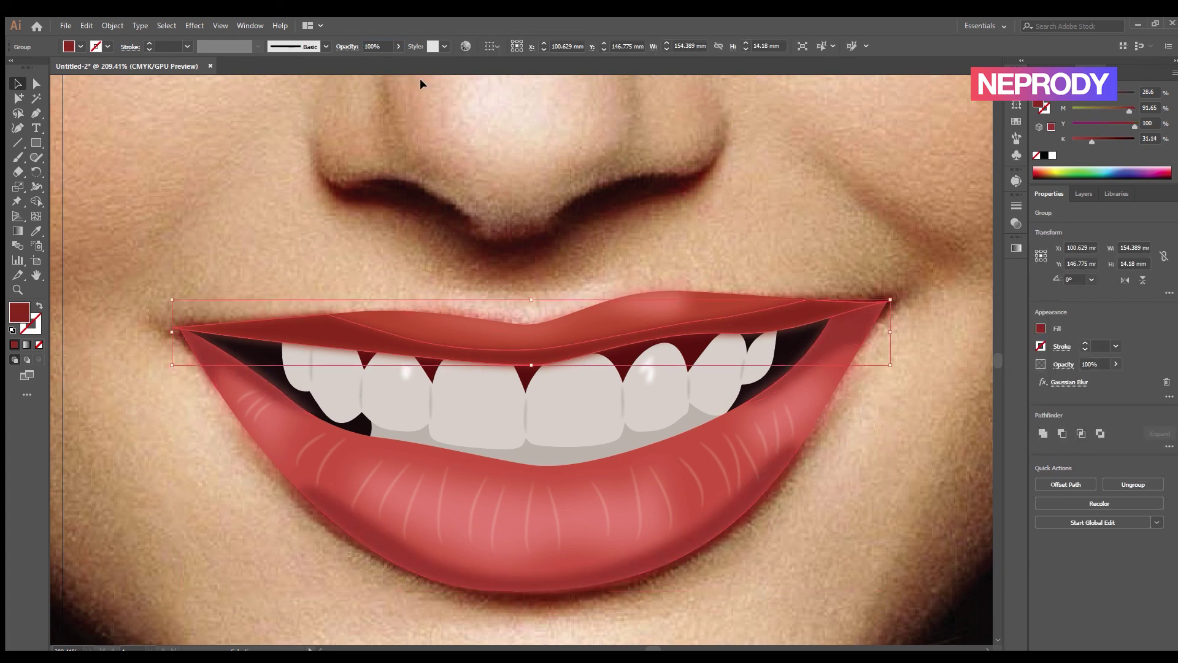
{"action": "left_click", "coordinate": [367, 46]}
{"action": "type", "text": "80%"}
{"action": "key", "text": "Return"}
{"action": "left_click", "coordinate": [807, 205]}
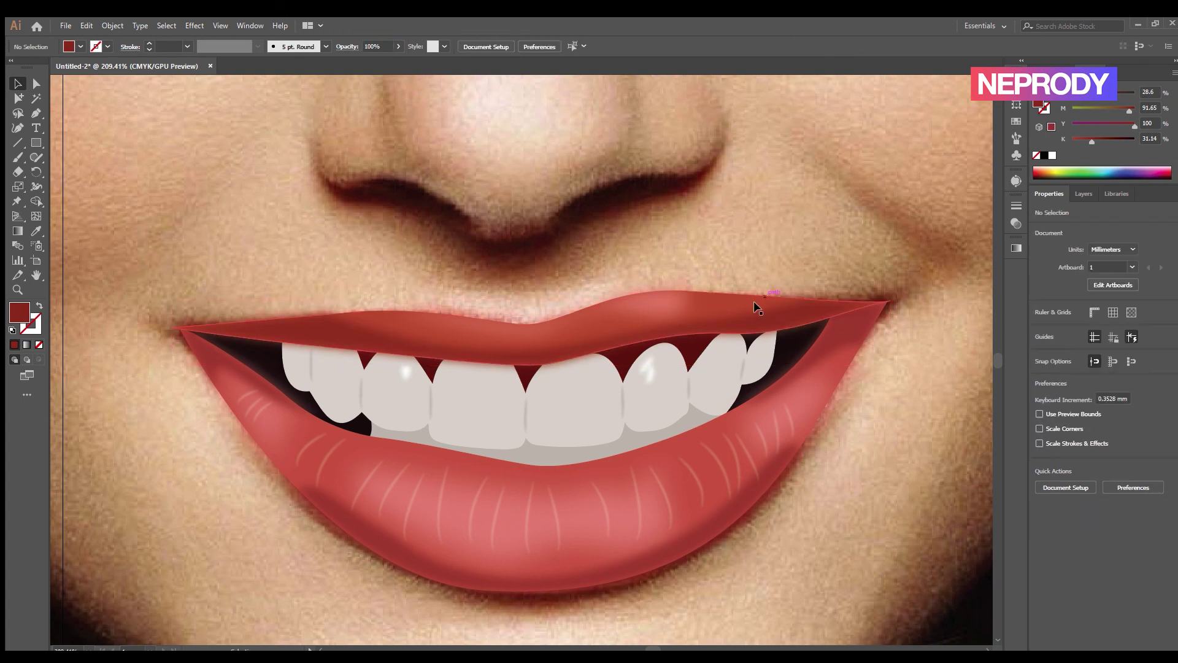
{"action": "left_click", "coordinate": [331, 510]}
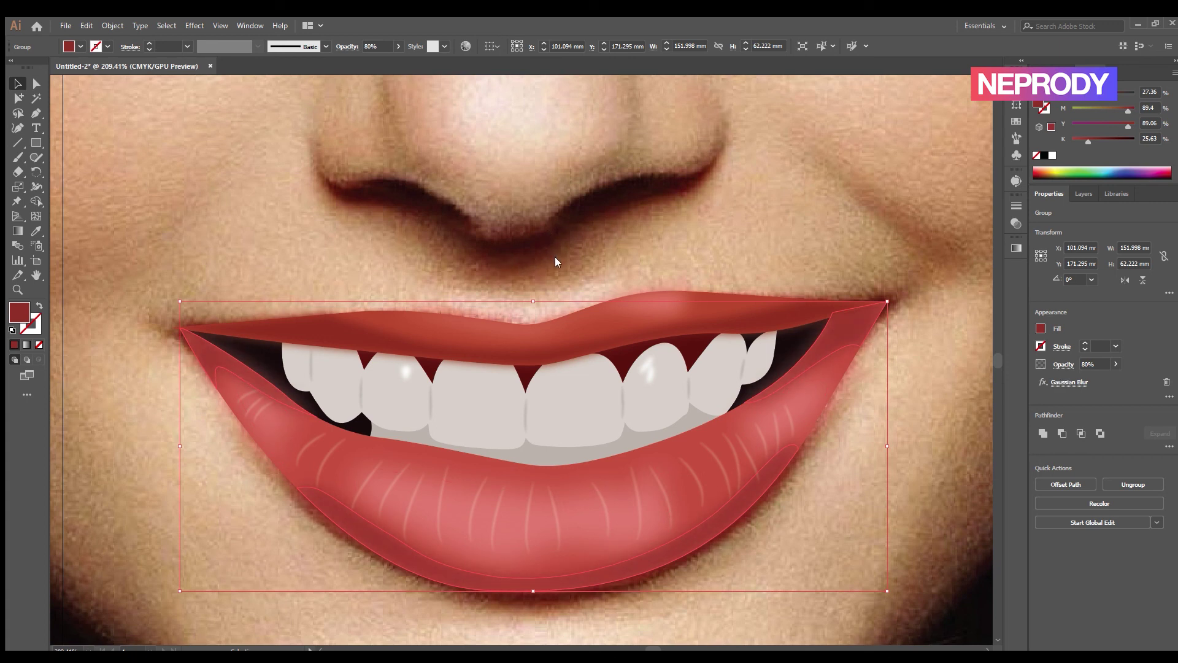
{"action": "left_click", "coordinate": [755, 206]}
Lower the opacity of the white crease lines on the lower lip to 20%
{"action": "left_click", "coordinate": [656, 485]}
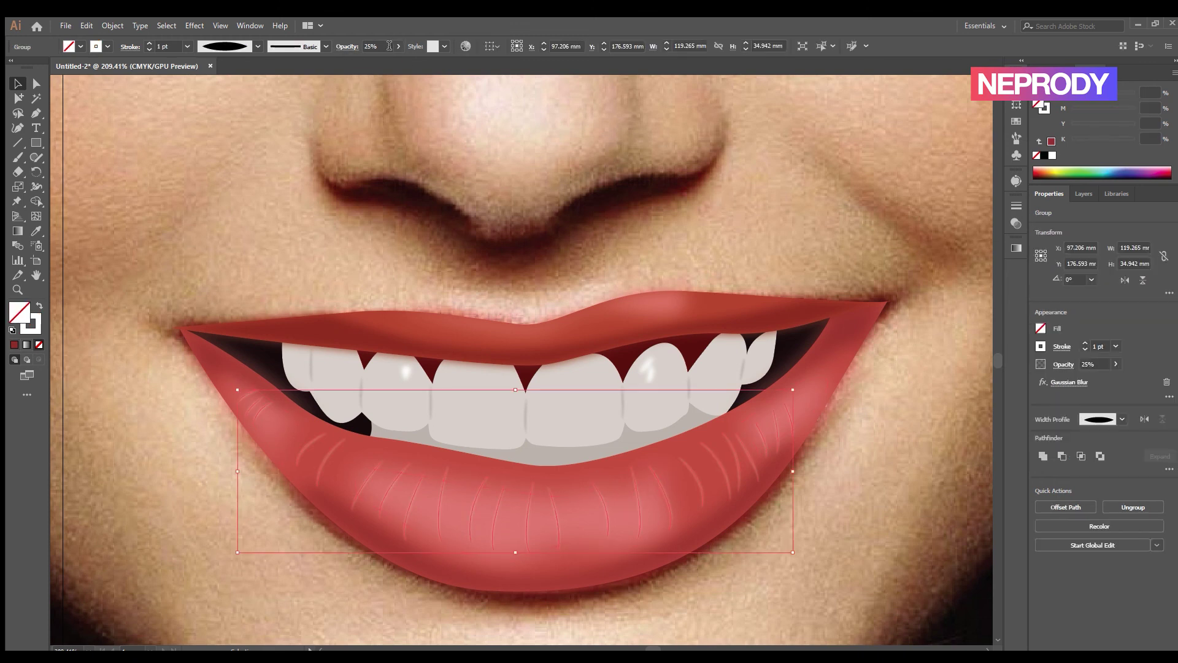
{"action": "double_click", "coordinate": [369, 46]}
{"action": "type", "text": "20"}
{"action": "left_click", "coordinate": [915, 381]}
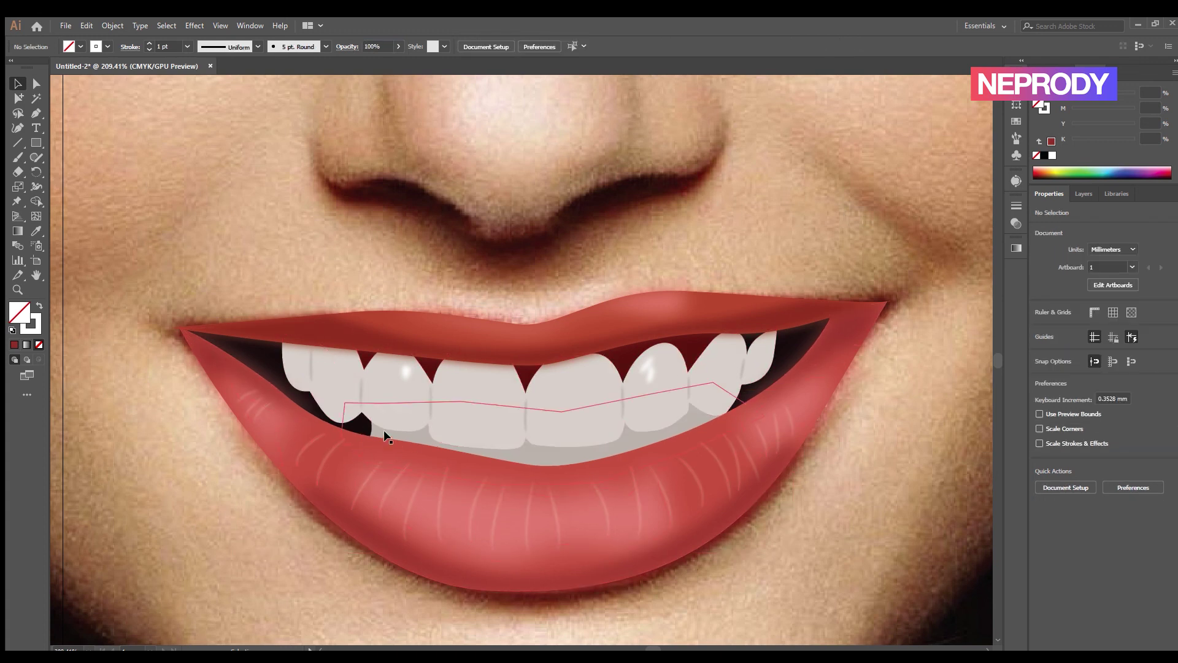
Draw a closed polygon about 13 × 14 mm over the left end of the grey lower teeth, using the mouth interior's dark fill
{"action": "left_click_drag", "start_coordinate": [349, 412], "coordinate": [482, 486]}
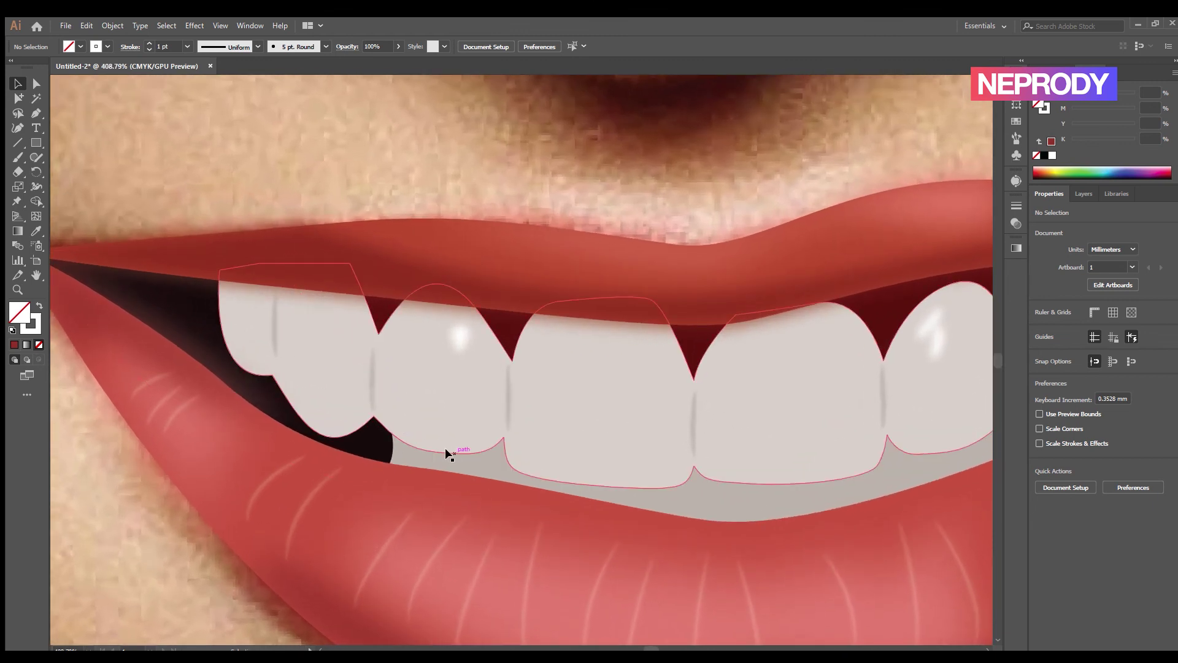
{"action": "left_click", "coordinate": [368, 442]}
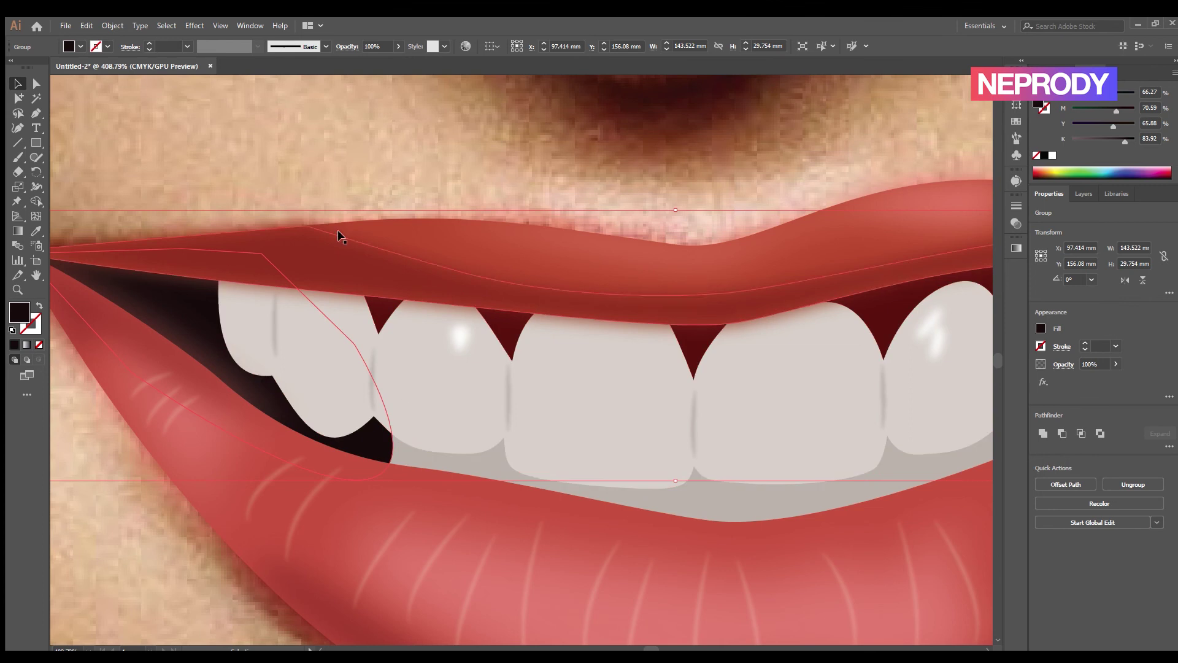
{"action": "left_click", "coordinate": [36, 114]}
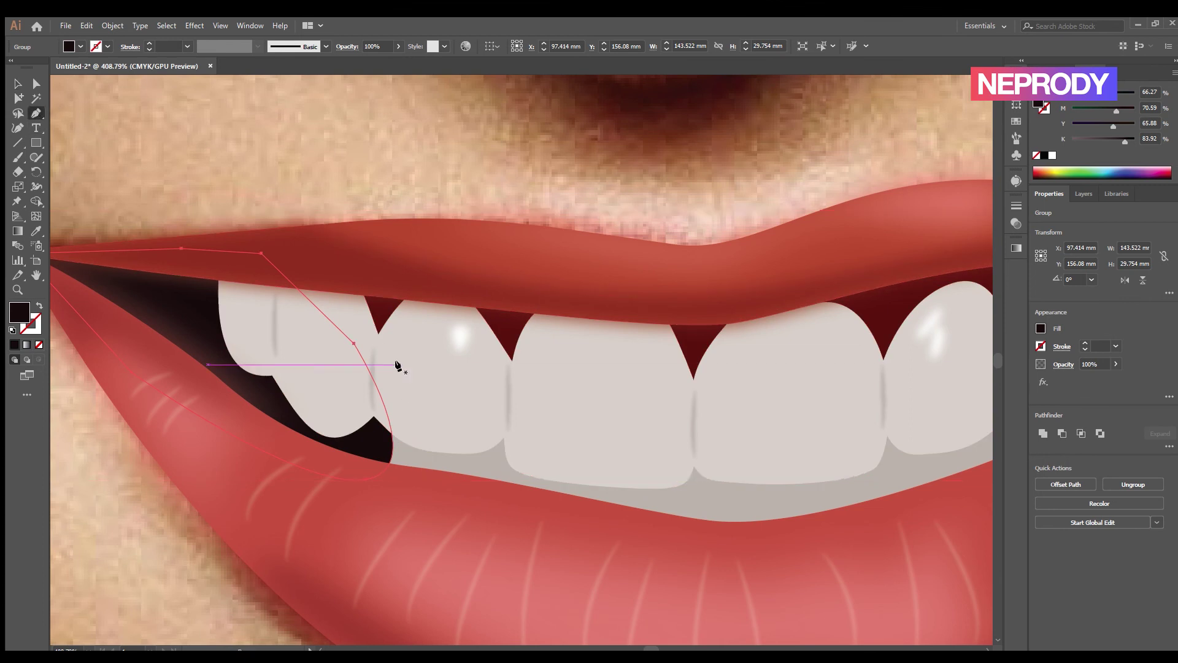
{"action": "left_click", "coordinate": [361, 359]}
{"action": "left_click", "coordinate": [452, 416]}
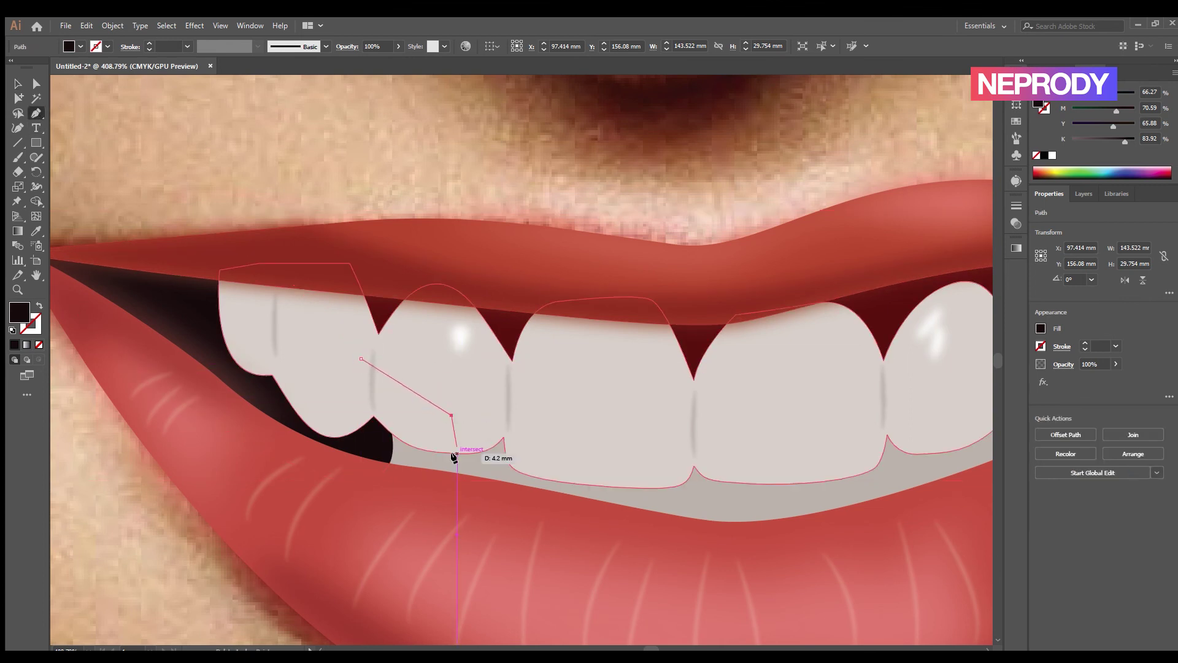
{"action": "left_click", "coordinate": [452, 464]}
{"action": "left_click", "coordinate": [406, 481]}
{"action": "left_click", "coordinate": [361, 468]}
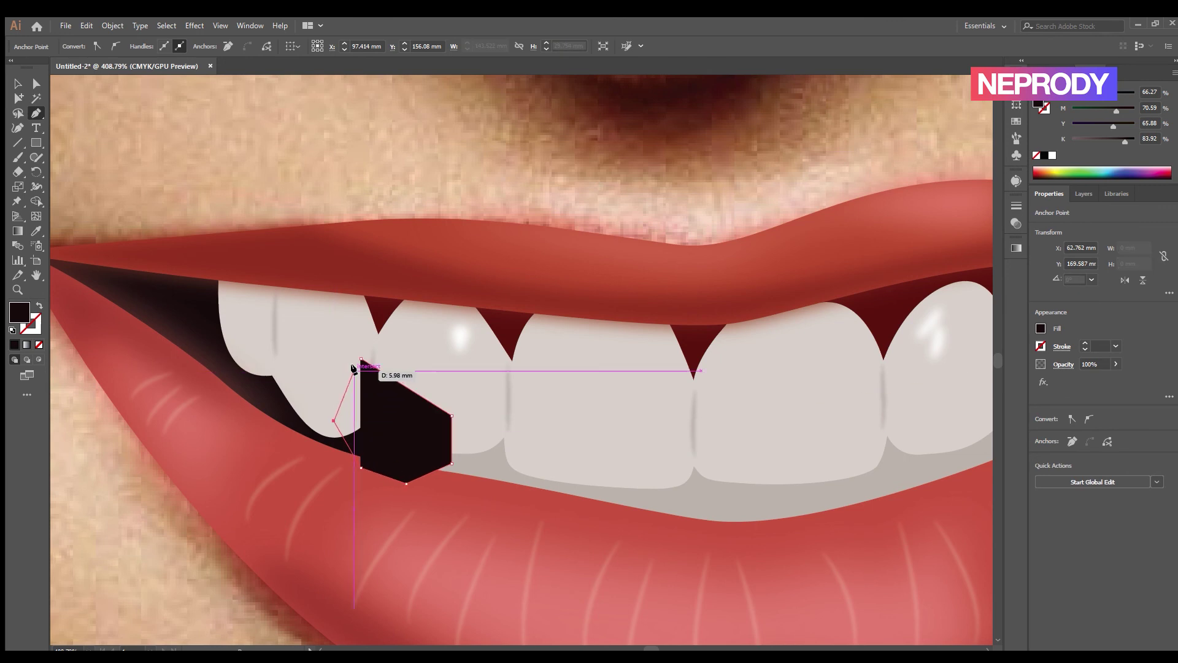
{"action": "left_click", "coordinate": [334, 421]}
{"action": "left_click", "coordinate": [361, 359]}
{"action": "key", "text": "v"}
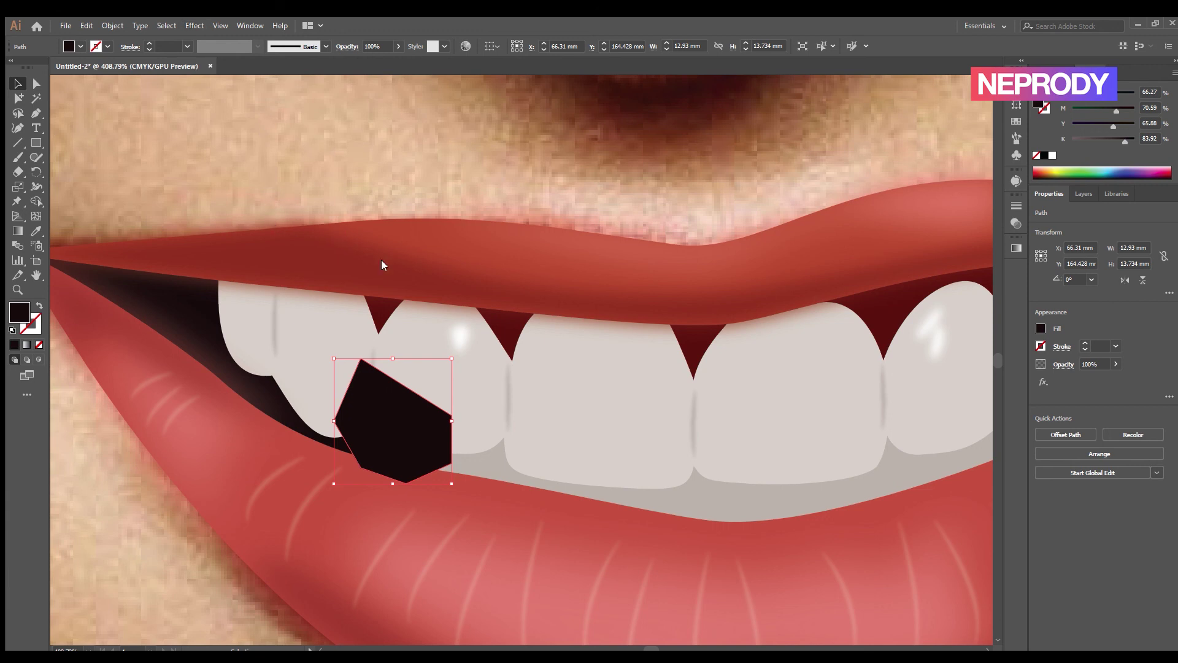
Soften the dark polygon's edges with a Gaussian Blur, comparing a stronger and a lighter blur and keeping the lighter one
{"action": "key", "text": "ctrl+shift+e"}
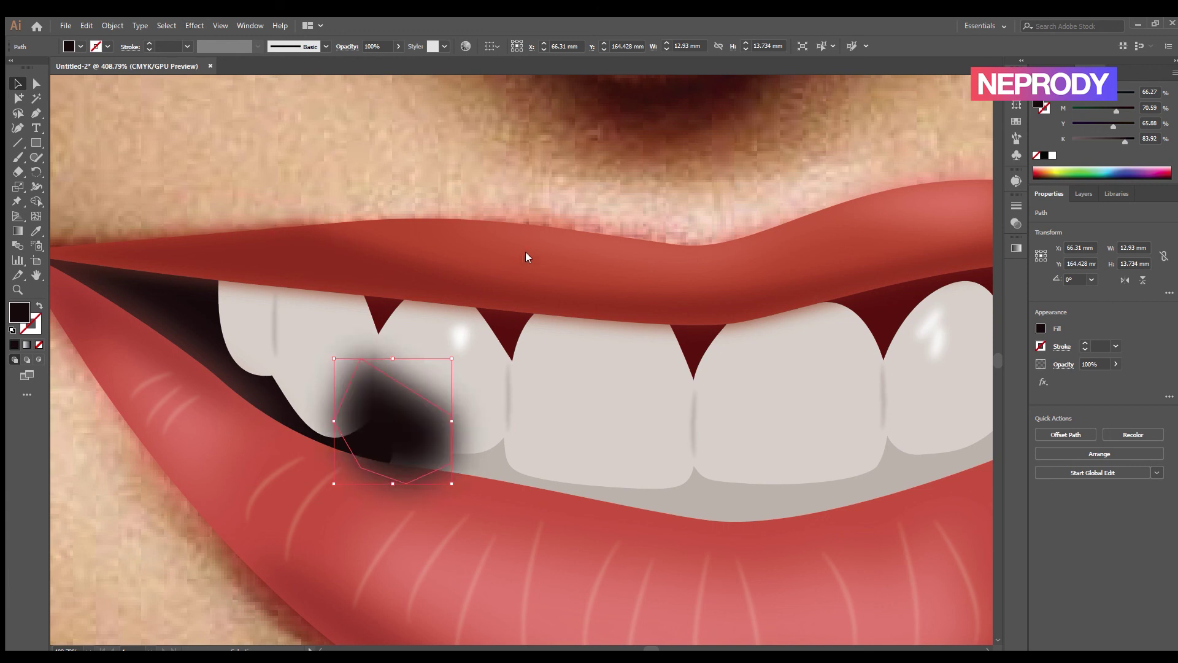
{"action": "key", "text": "ctrl+z"}
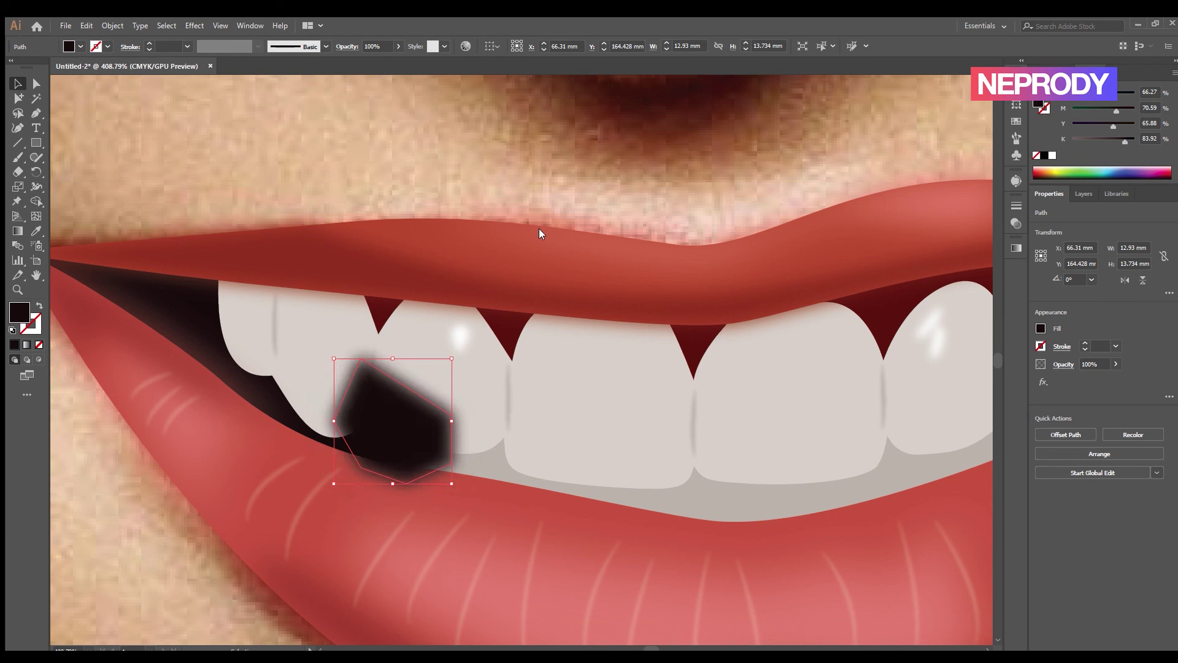
{"action": "key", "text": "ctrl+shift+z"}
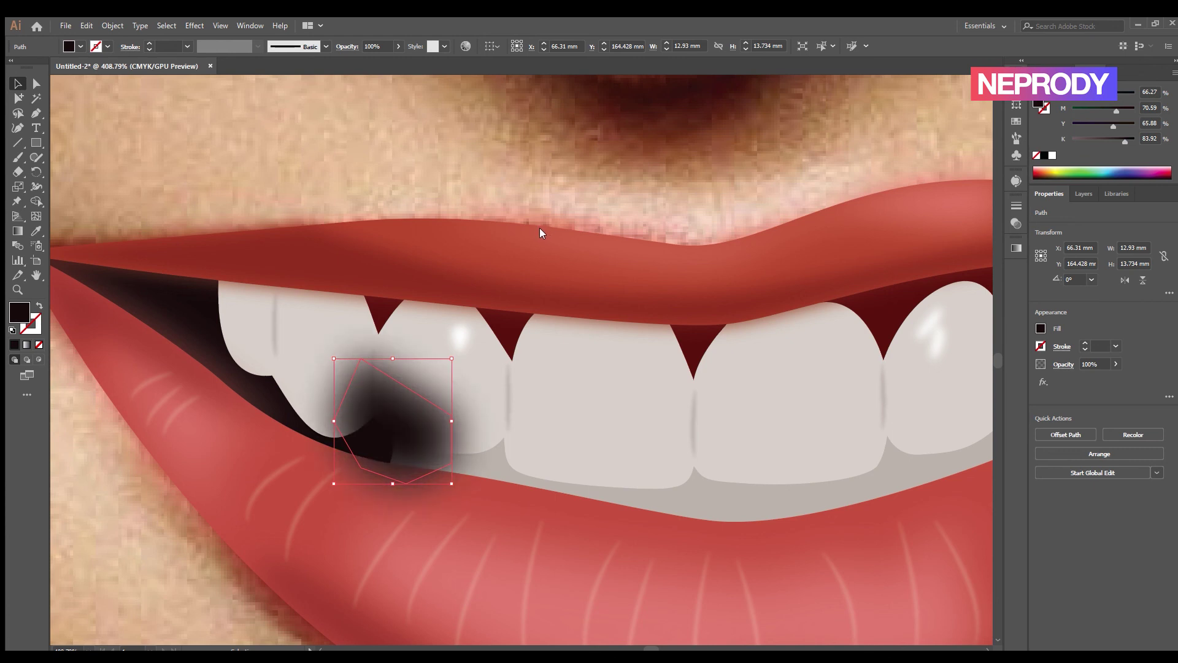
{"action": "key", "text": "ctrl+z"}
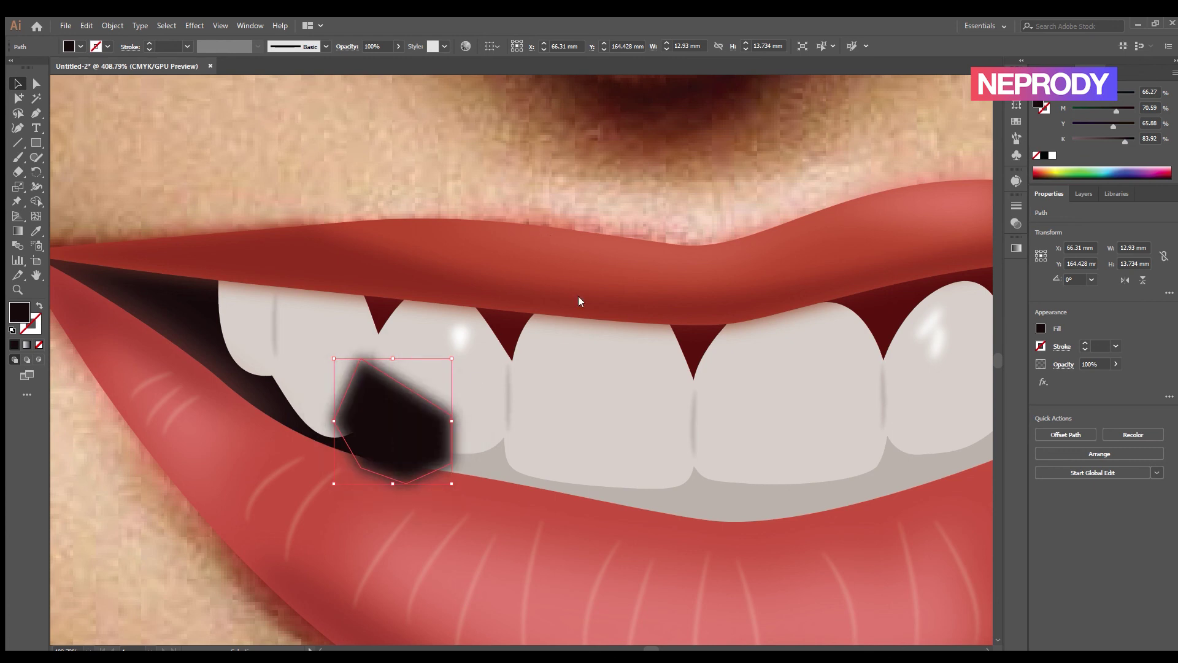
{"action": "left_click", "coordinate": [535, 170]}
Arrange the blurred dark polygon behind the upper teeth and in front of the grey lower teeth
{"action": "left_click", "coordinate": [418, 429]}
{"action": "key", "text": "a"}
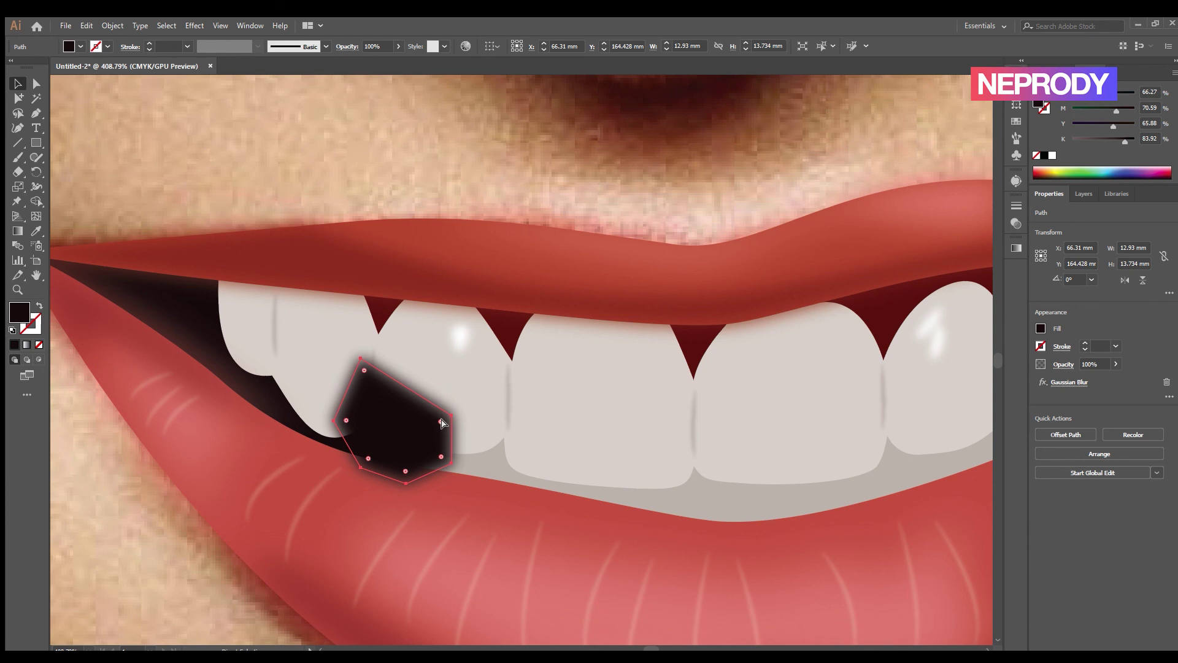
{"action": "key", "text": "ctrl+bracketleft"}
{"action": "key", "text": "v"}
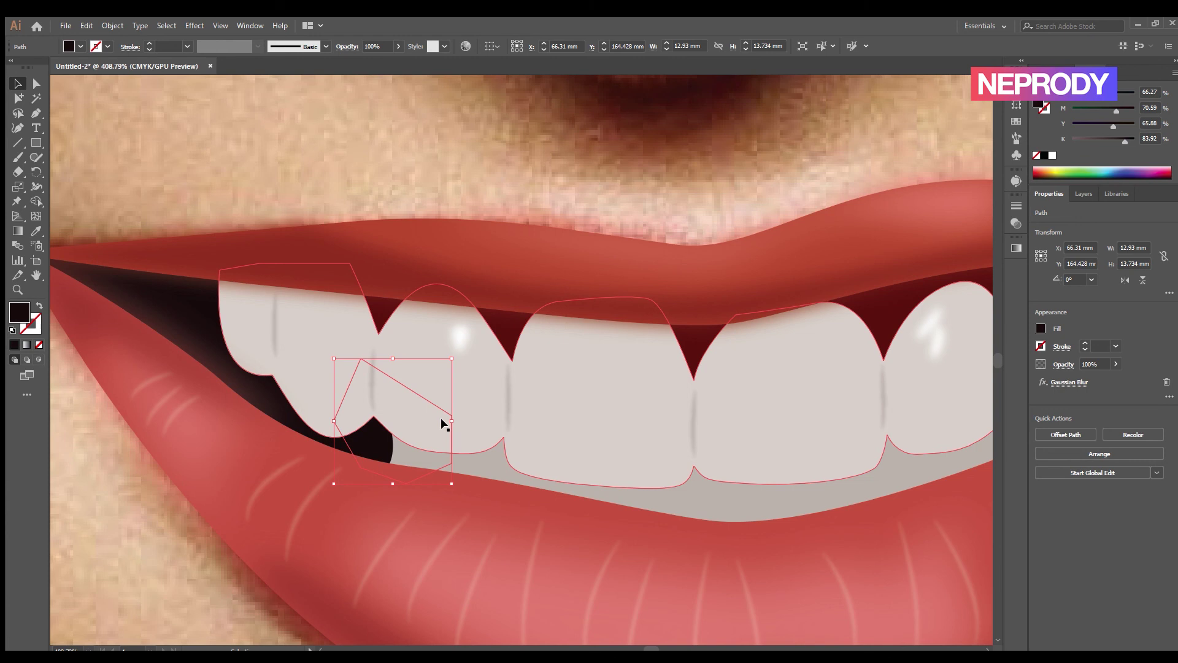
{"action": "key", "text": "ctrl+bracketright"}
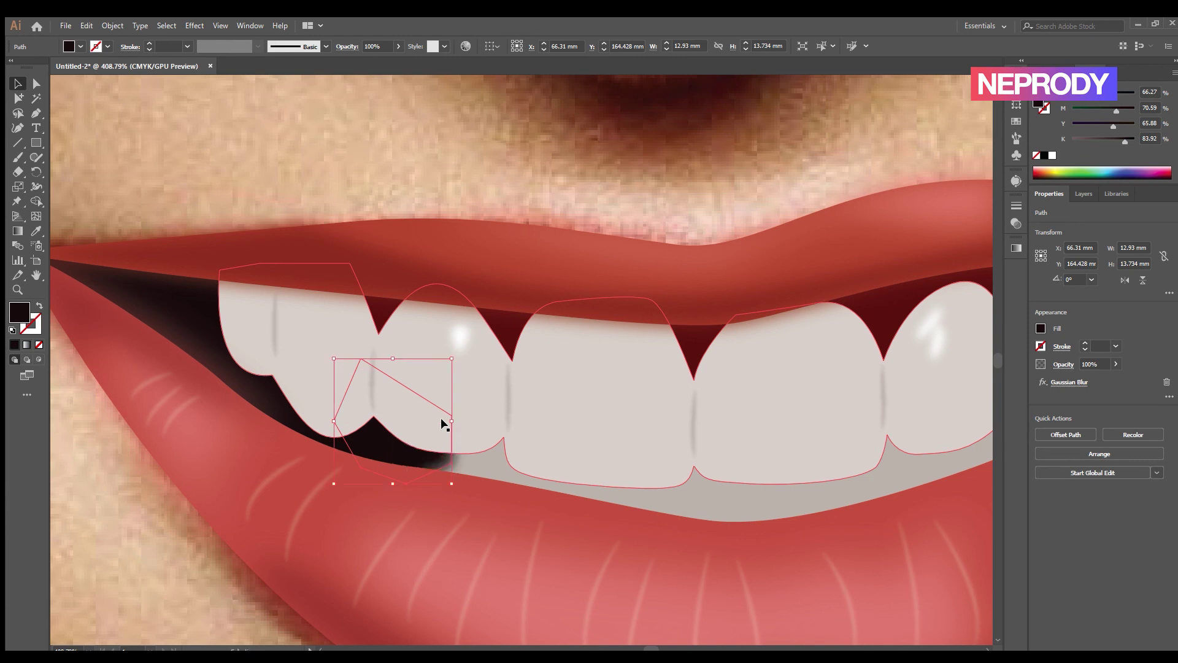
{"action": "left_click", "coordinate": [522, 183]}
Toggle the visibility of Layer 2 repeatedly to compare the vector mouth with the photo underneath
{"action": "left_click_drag", "start_coordinate": [720, 438], "coordinate": [623, 362]}
{"action": "left_click_drag", "start_coordinate": [706, 420], "coordinate": [578, 367]}
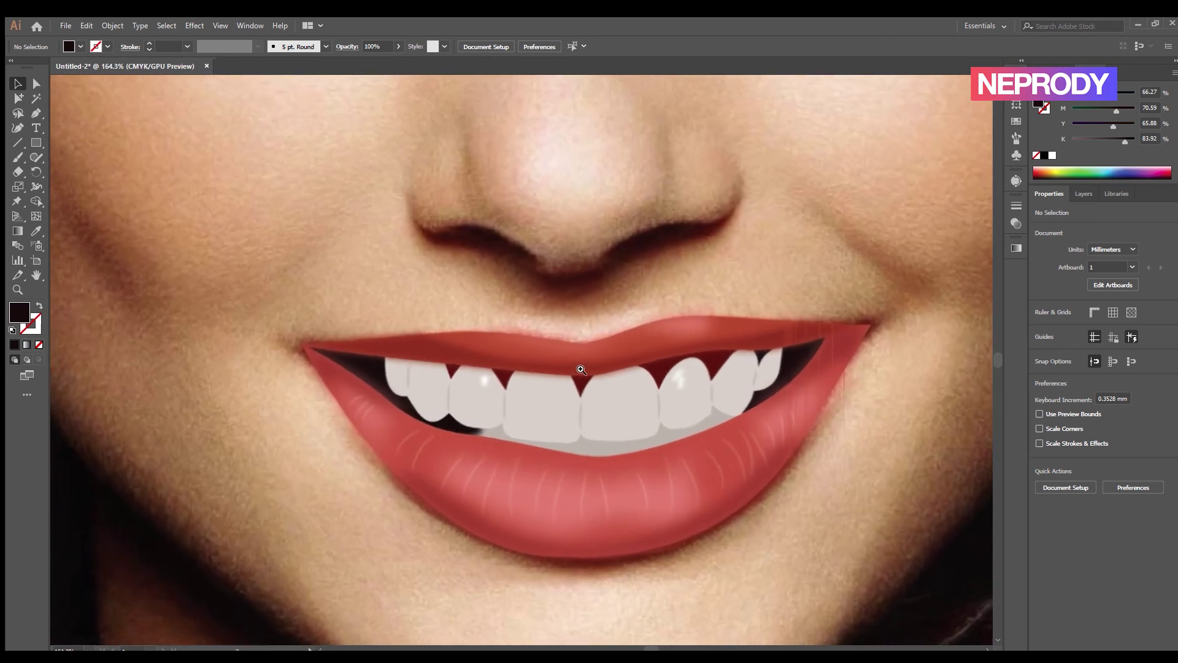
{"action": "left_click", "coordinate": [579, 367], "text": "ctrl"}
{"action": "left_click", "coordinate": [621, 452]}
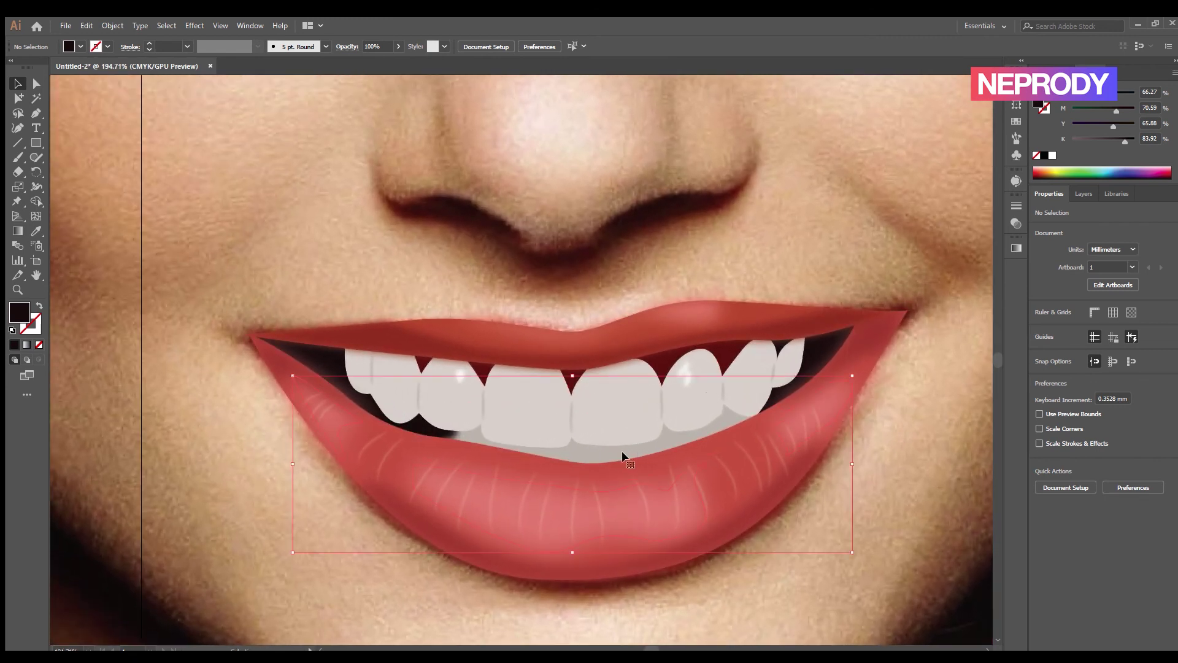
{"action": "left_click", "coordinate": [616, 449]}
{"action": "left_click", "coordinate": [1077, 193]}
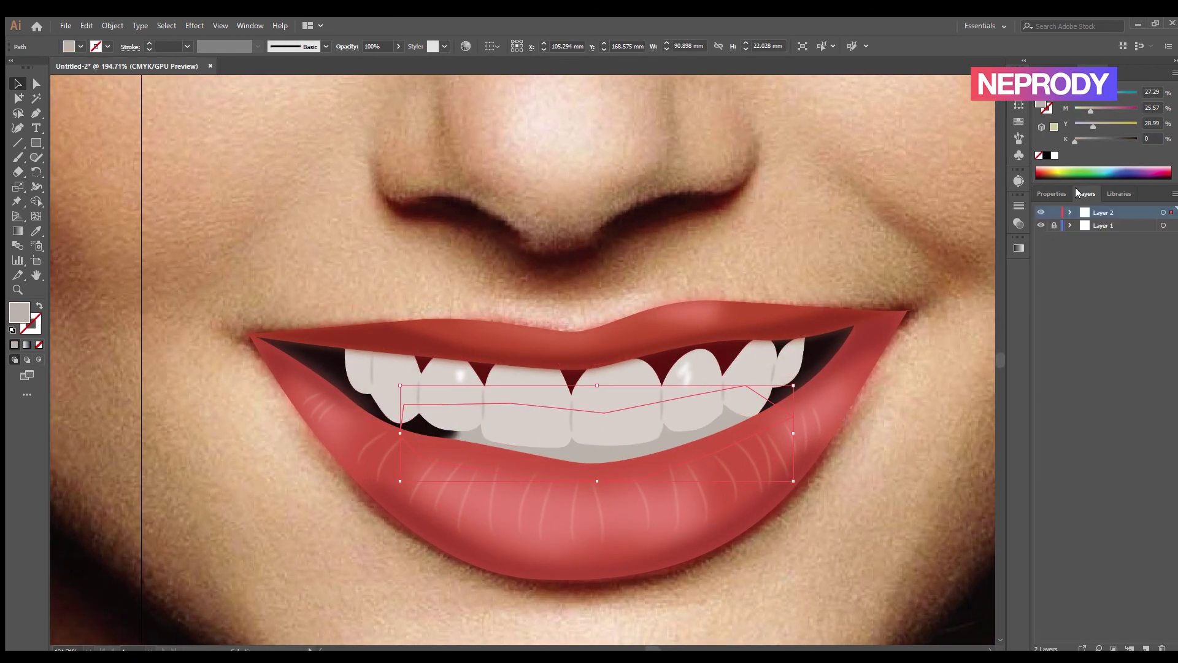
{"action": "left_click", "coordinate": [1041, 213]}
{"action": "left_click", "coordinate": [1041, 213]}
{"action": "left_click", "coordinate": [1042, 213]}
{"action": "left_click", "coordinate": [1042, 212]}
{"action": "left_click", "coordinate": [1041, 213]}
{"action": "left_click", "coordinate": [1042, 213]}
{"action": "left_click", "coordinate": [1042, 213]}
{"action": "left_click", "coordinate": [1042, 213]}
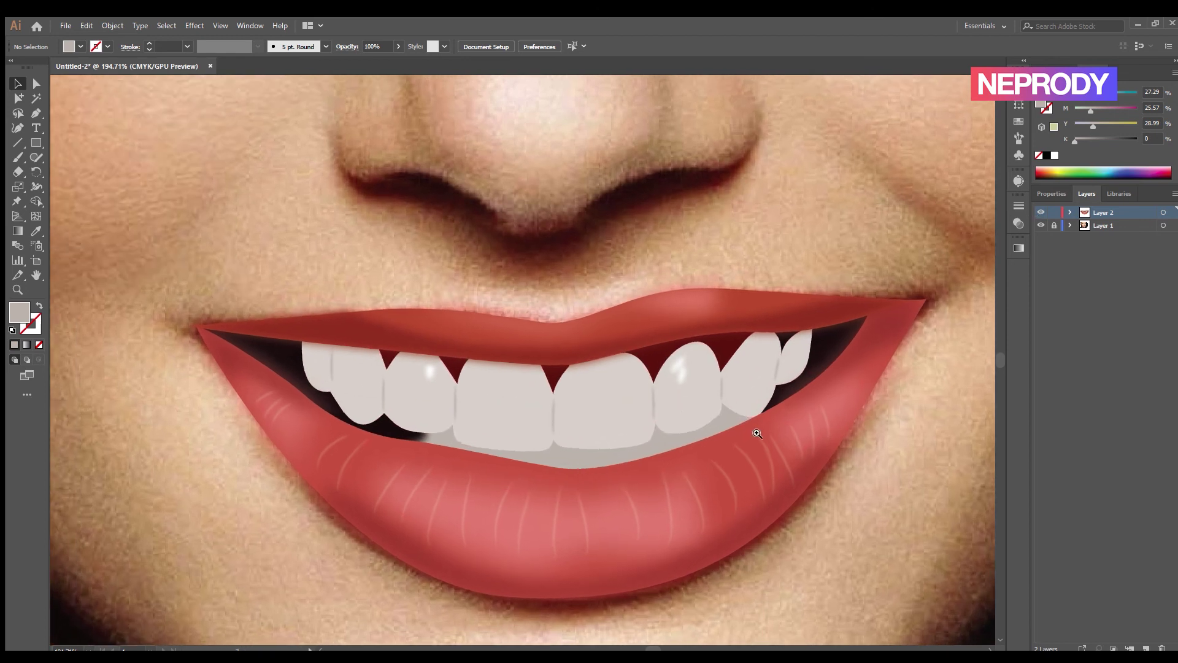
Add a dark drop shadow to the upper teeth that falls on the grey lower teeth, trying different softness and offset
{"action": "scroll", "coordinate": [747, 423], "scroll_direction": "up", "scroll_amount": 1}
{"action": "left_click", "coordinate": [654, 413]}
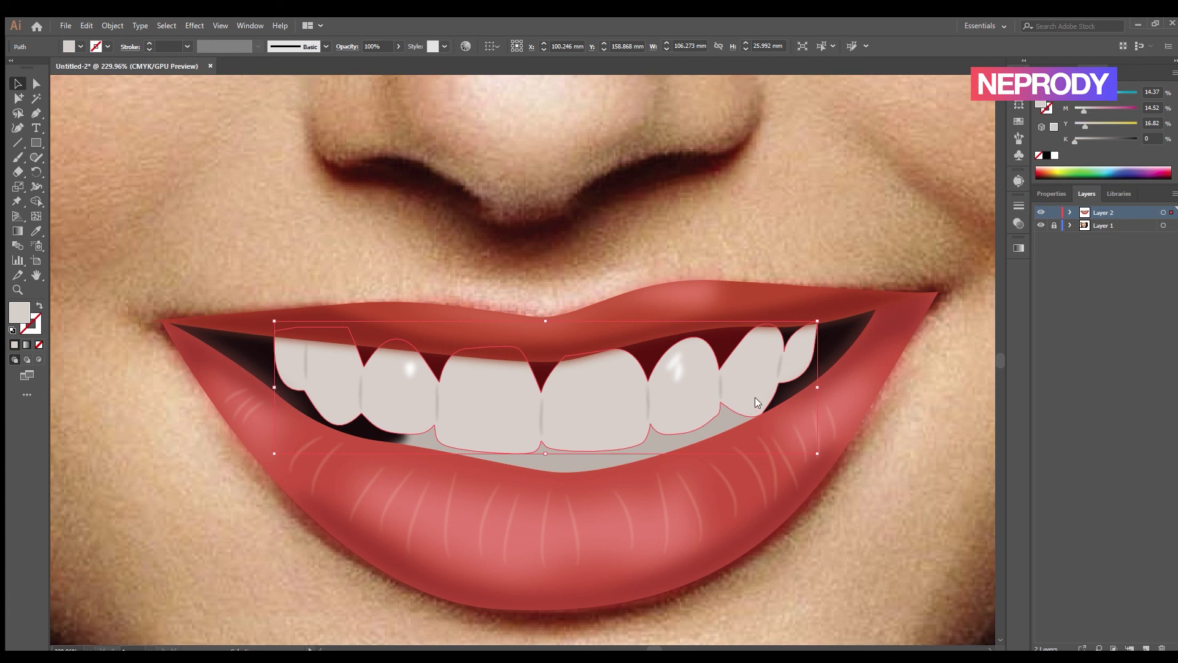
{"action": "key", "text": "ctrl+shift+e"}
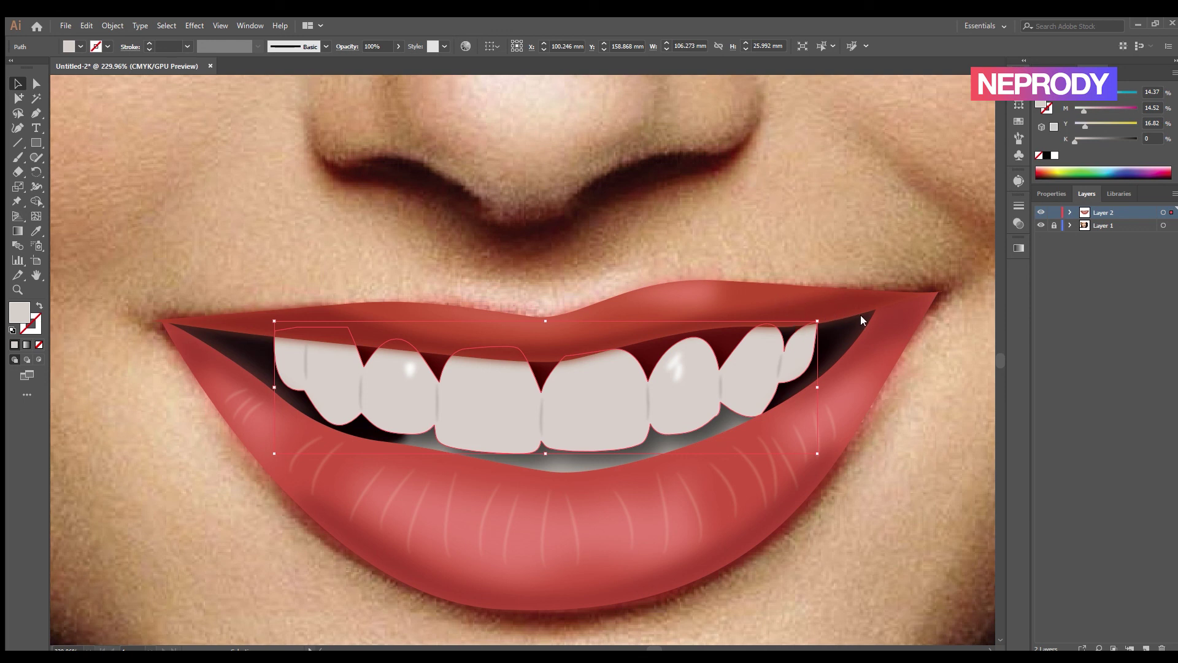
{"action": "key", "text": "ctrl+z"}
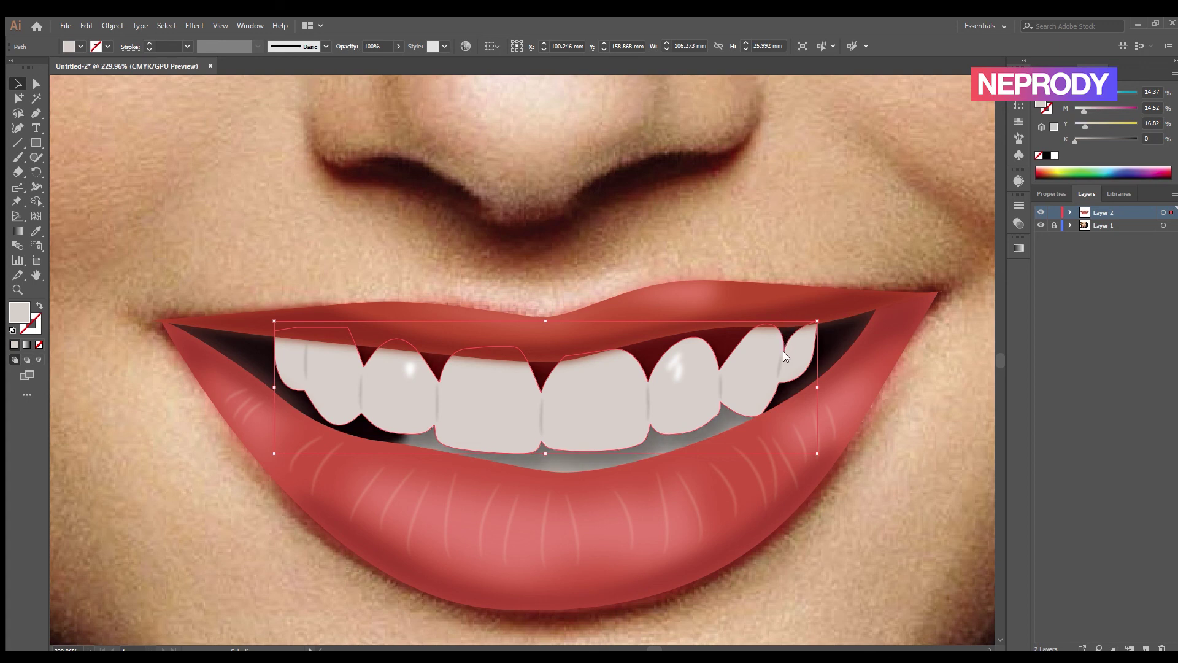
{"action": "key", "text": "ctrl+z"}
{"action": "key", "text": "ctrl+z"}
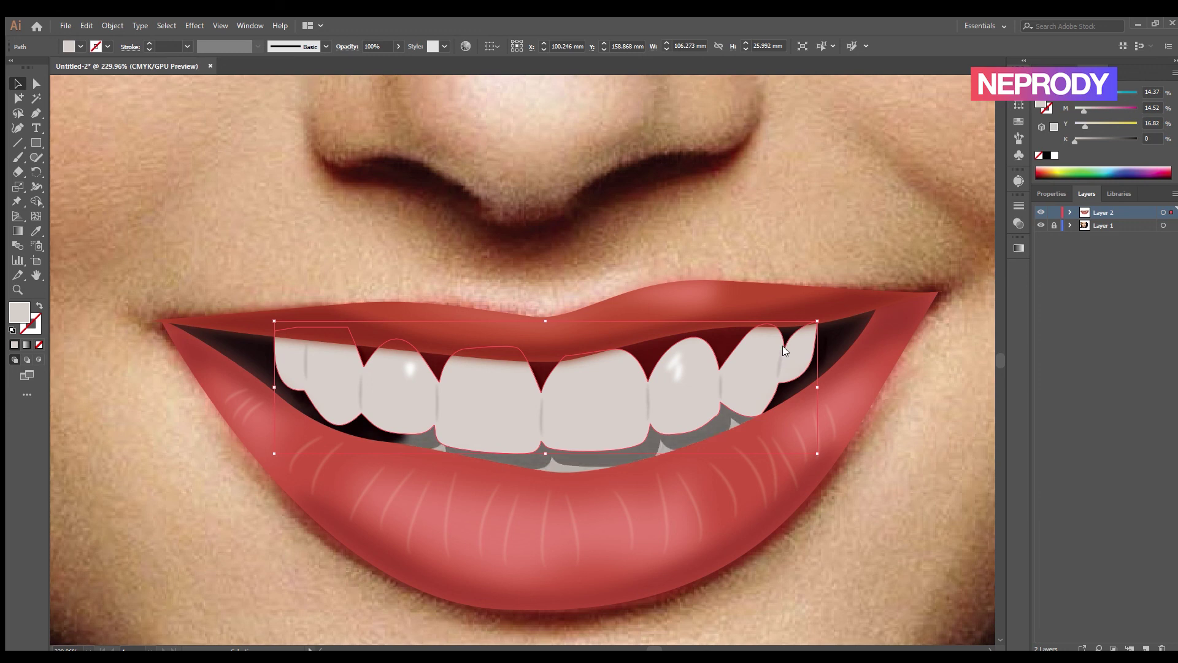